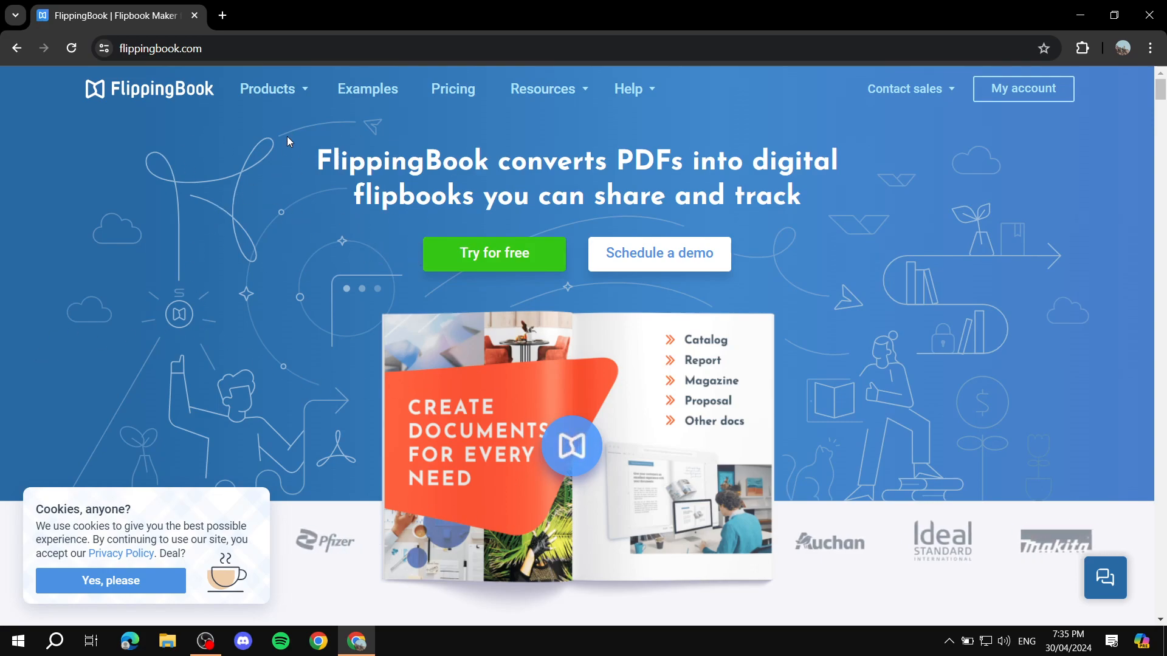
# Step: Examine the FlippingBook Online pricing plans for individuals, dismiss the chat pop-up, and return to the site's home page
pyautogui.click(450, 88)
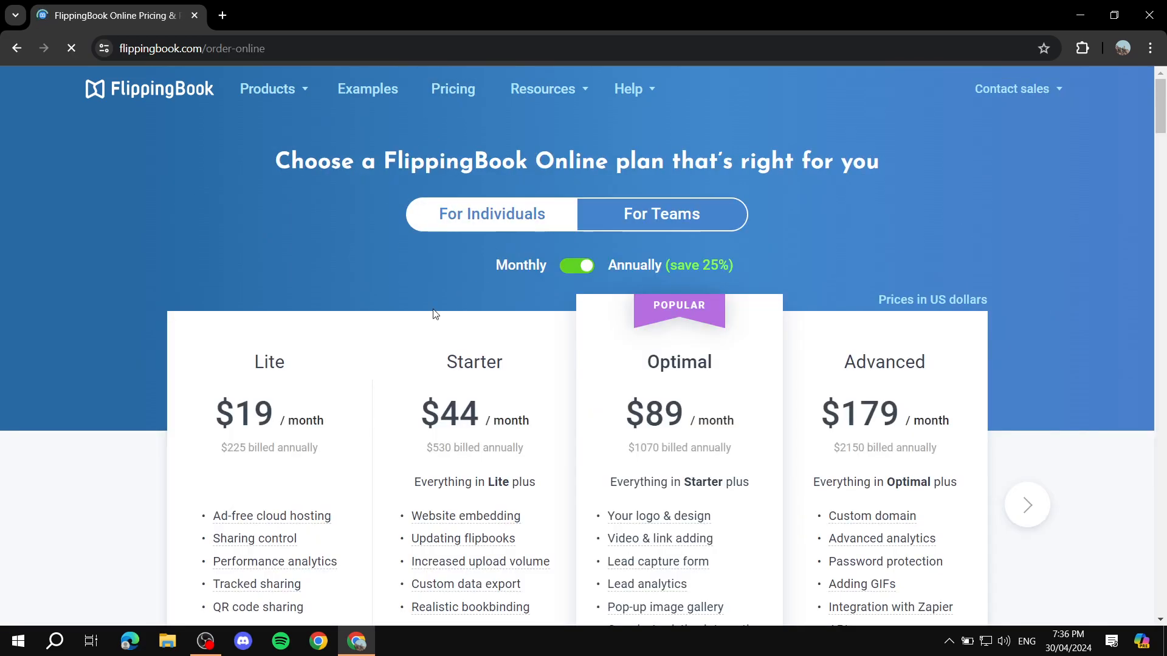
pyautogui.scroll(-1, 360, 341)
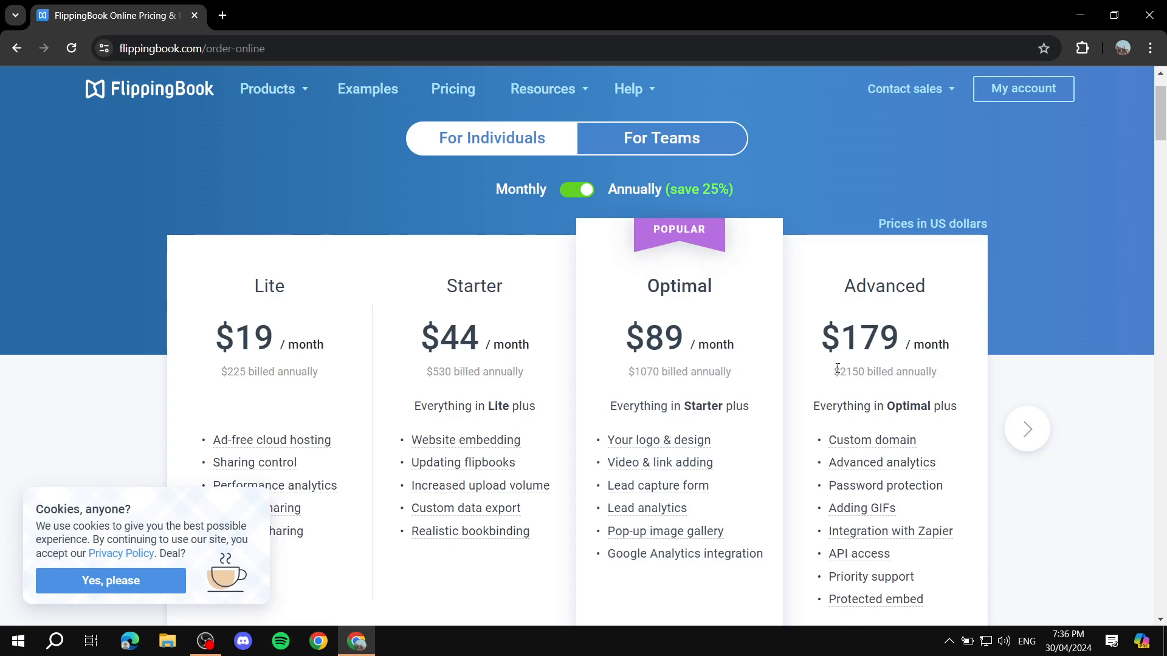
pyautogui.scroll(-1, 521, 277)
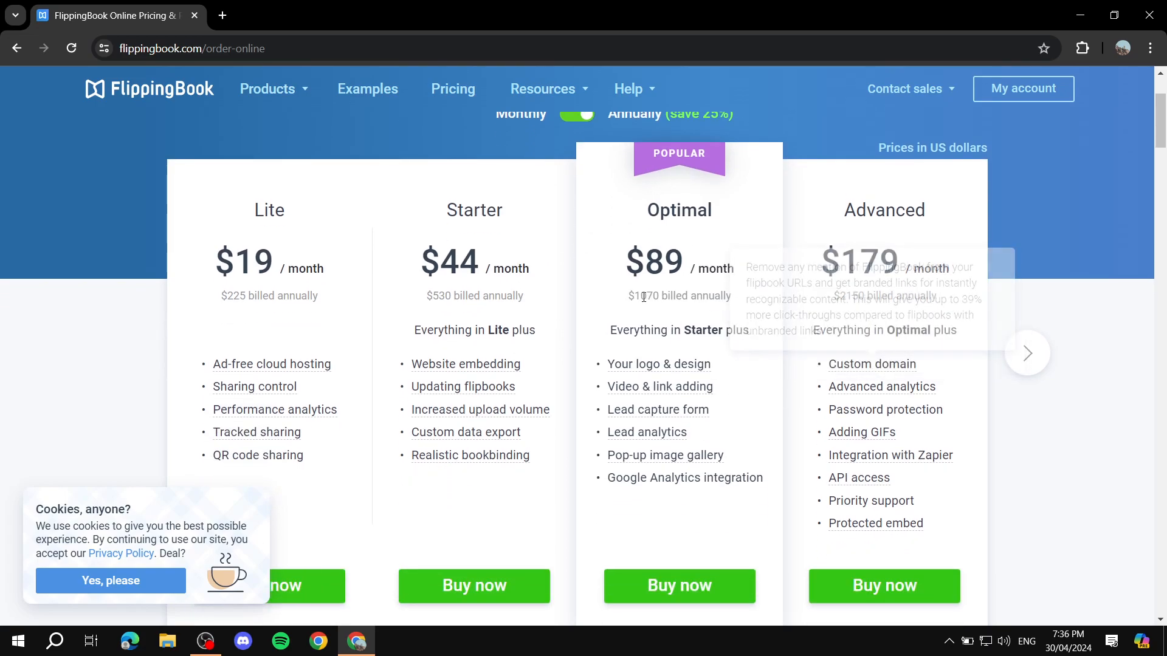
pyautogui.moveTo(911, 365)
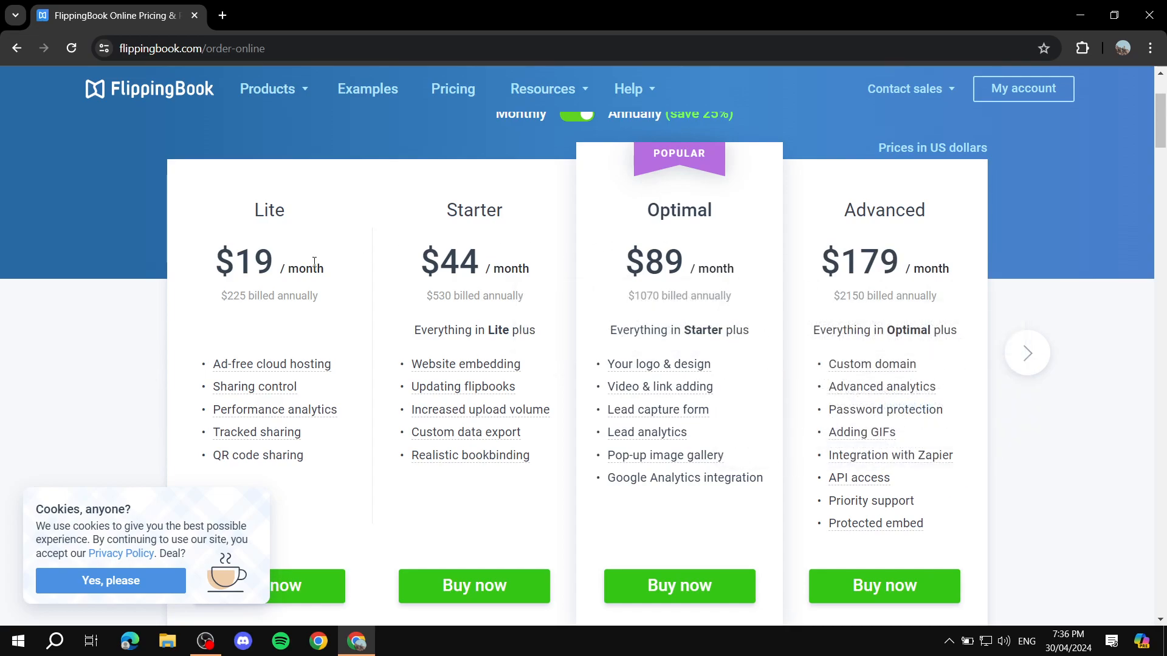
pyautogui.scroll(-1, 287, 346)
pyautogui.scroll(1, 447, 268)
pyautogui.scroll(1, 447, 268)
pyautogui.scroll(1, 469, 259)
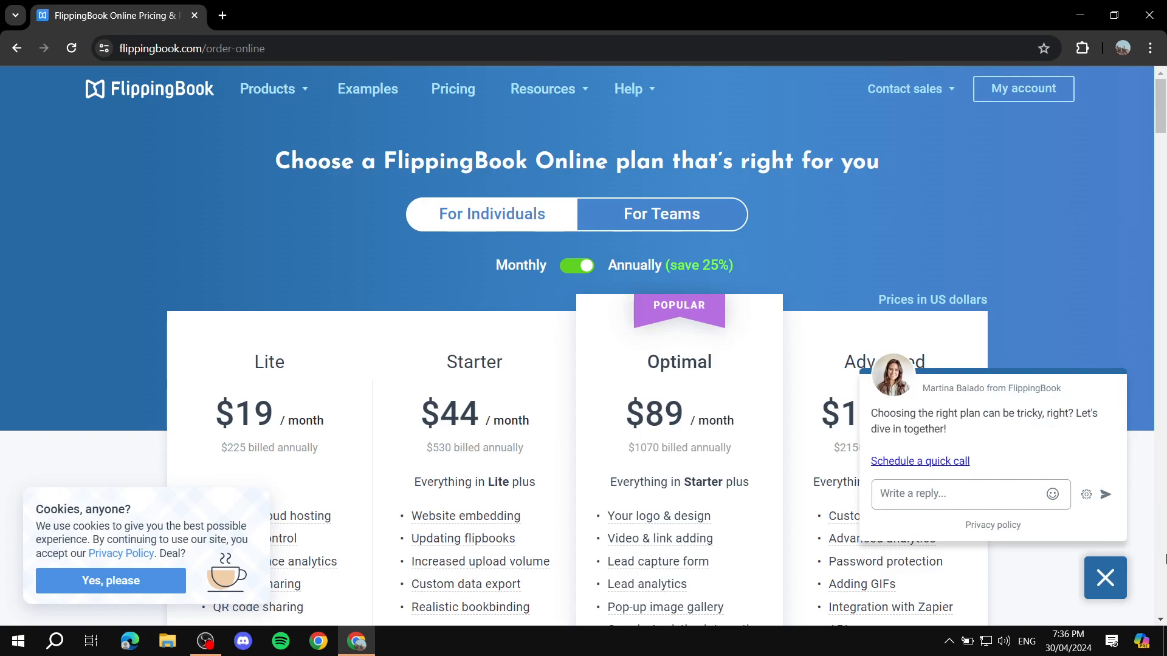
pyautogui.click(1105, 578)
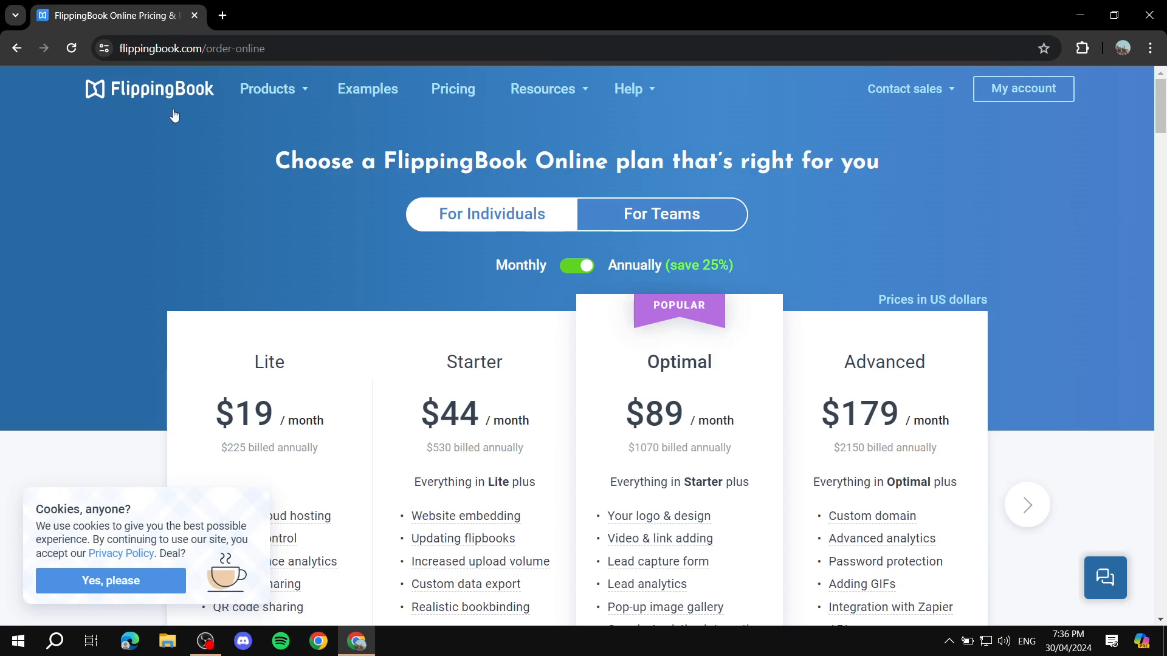
pyautogui.click(160, 93)
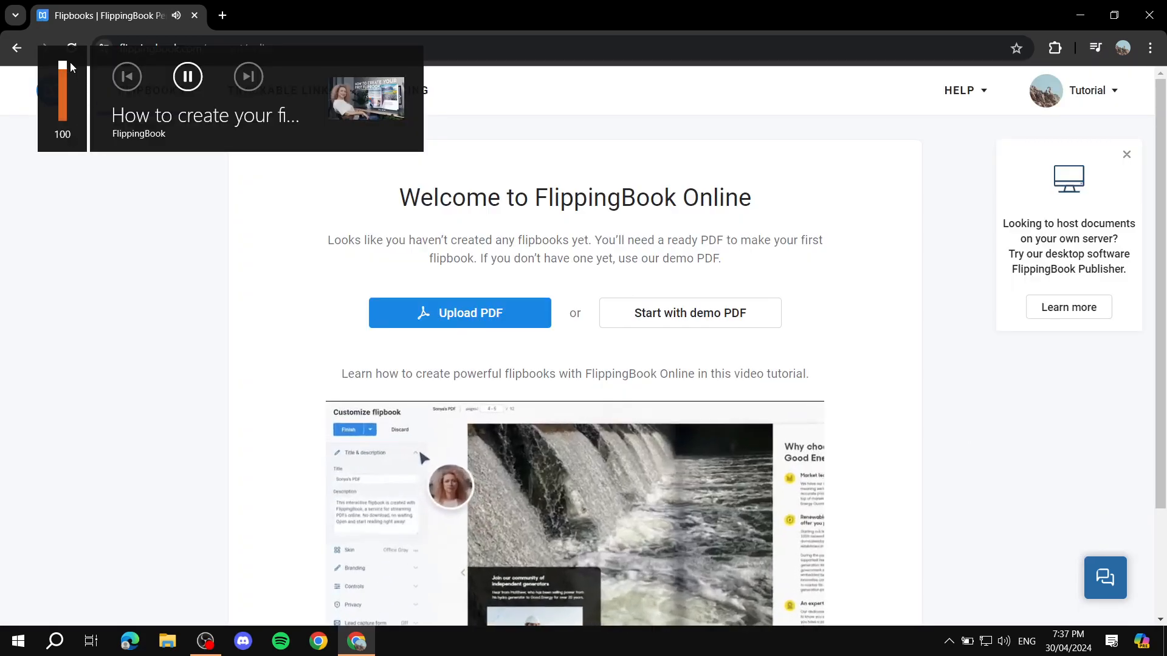
# Step: Pause the welcome tutorial video and create a first flipbook from the demo PDF
pyautogui.click(190, 80)
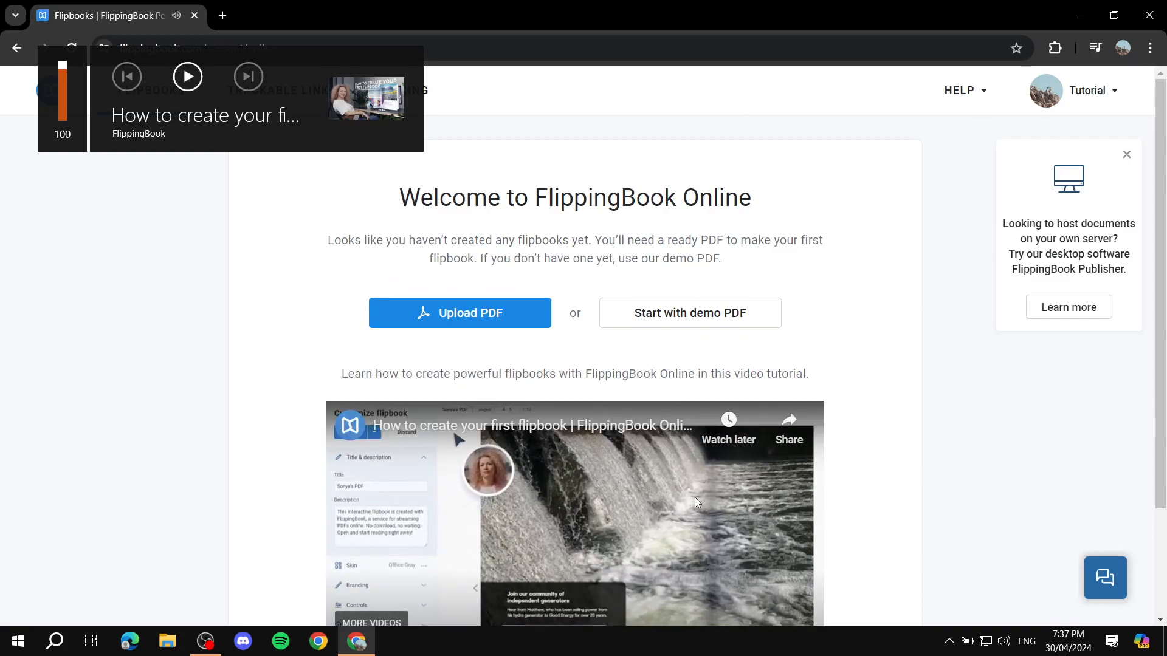
pyautogui.moveTo(389, 203); pyautogui.dragTo(815, 260)
pyautogui.click(827, 275)
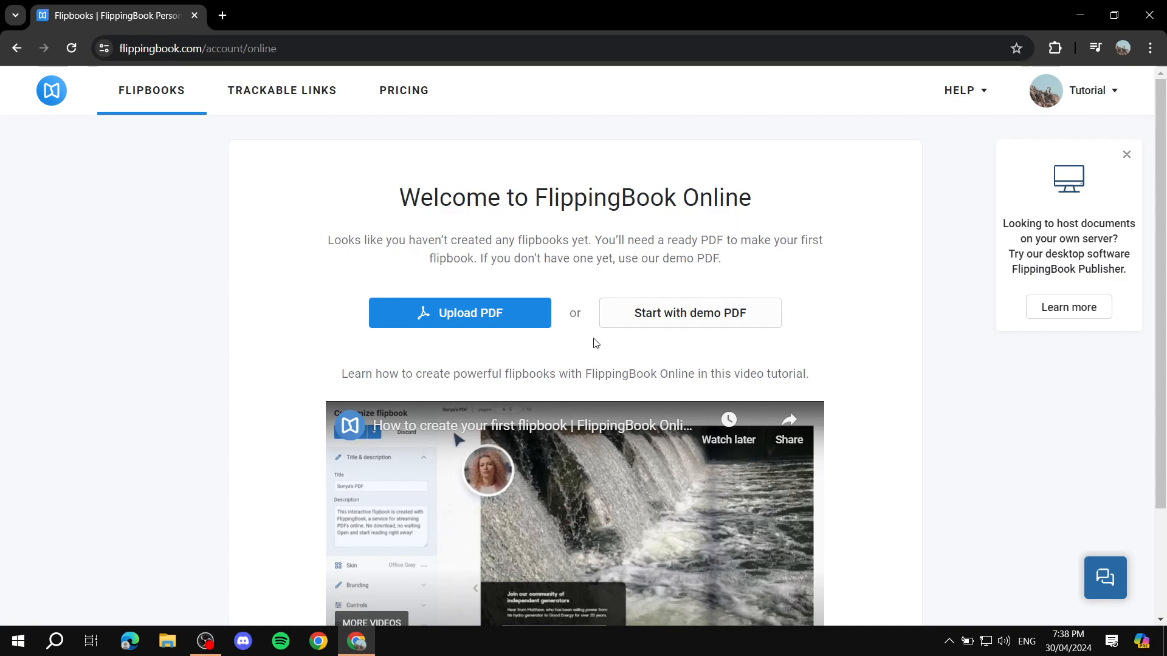
pyautogui.click(642, 324)
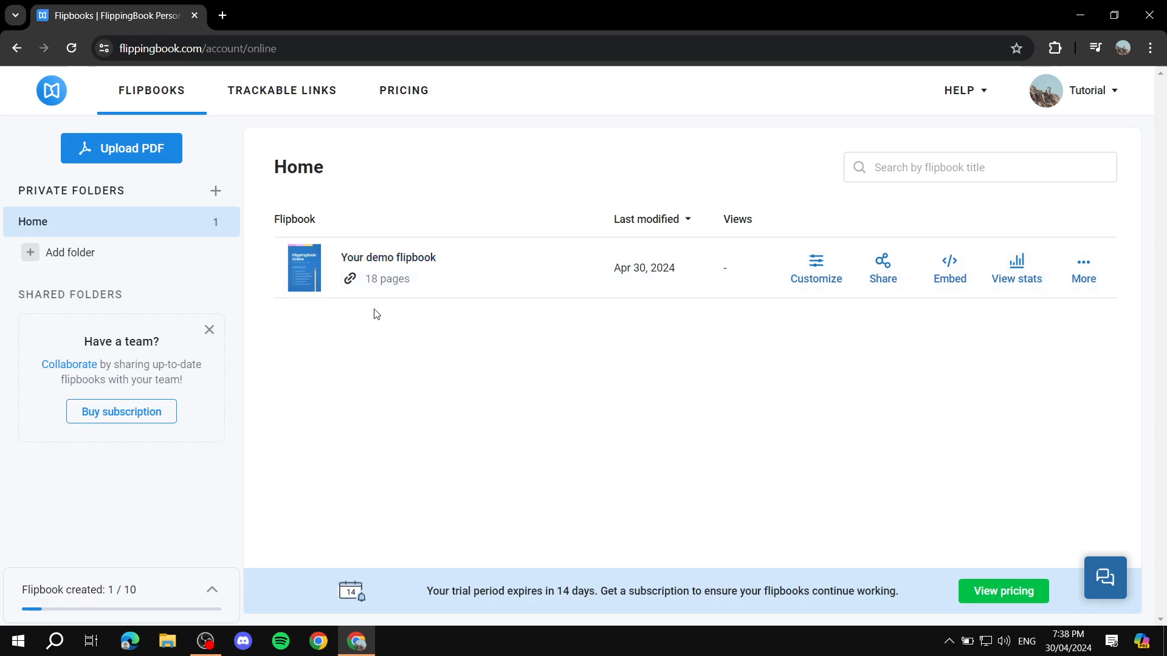
# Step: Open the demo flipbook for customization and change its title to "My flipbook"
pyautogui.click(816, 265)
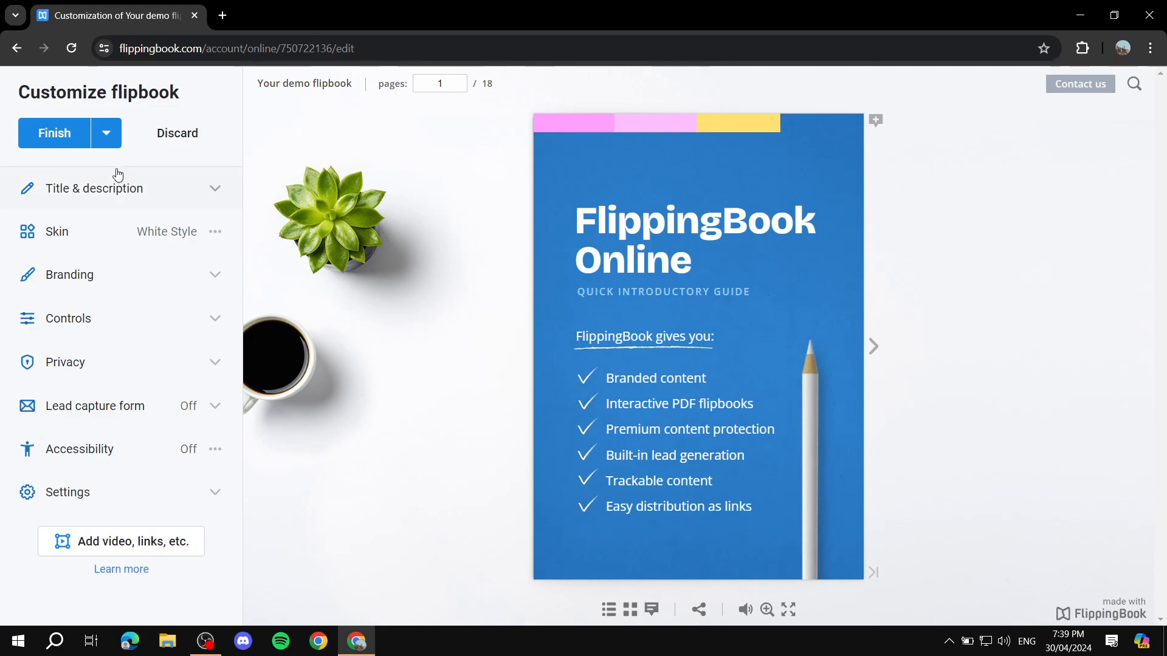
pyautogui.click(209, 189)
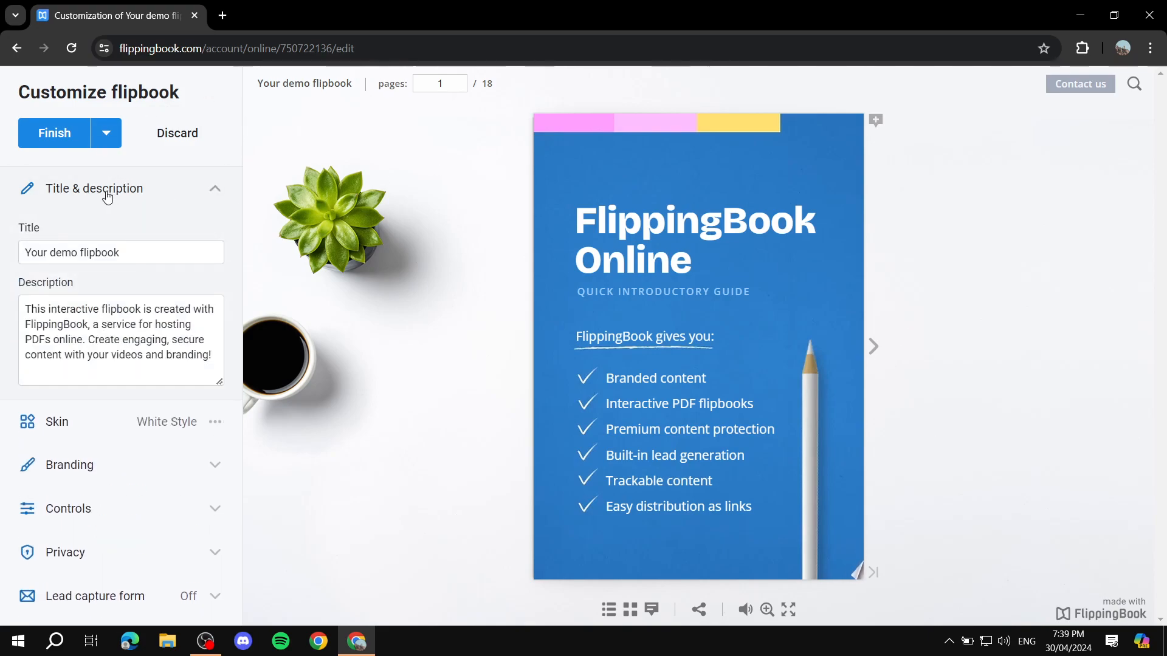
pyautogui.click(160, 253)
pyautogui.tripleClick(159, 253)
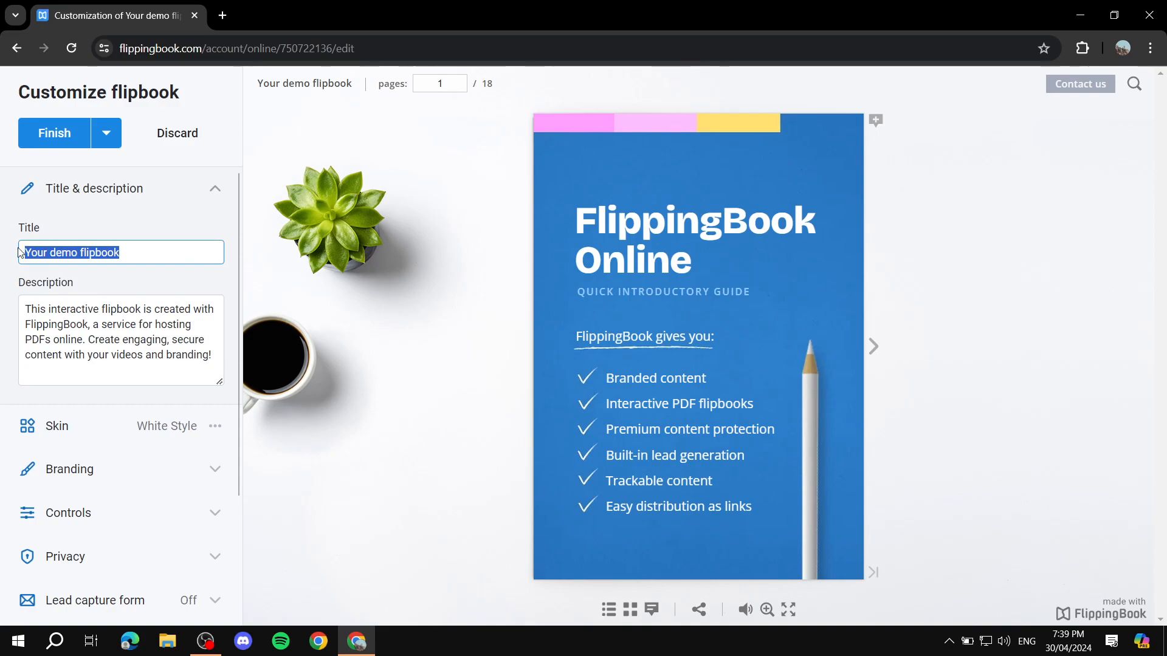
pyautogui.press('BackSpace')
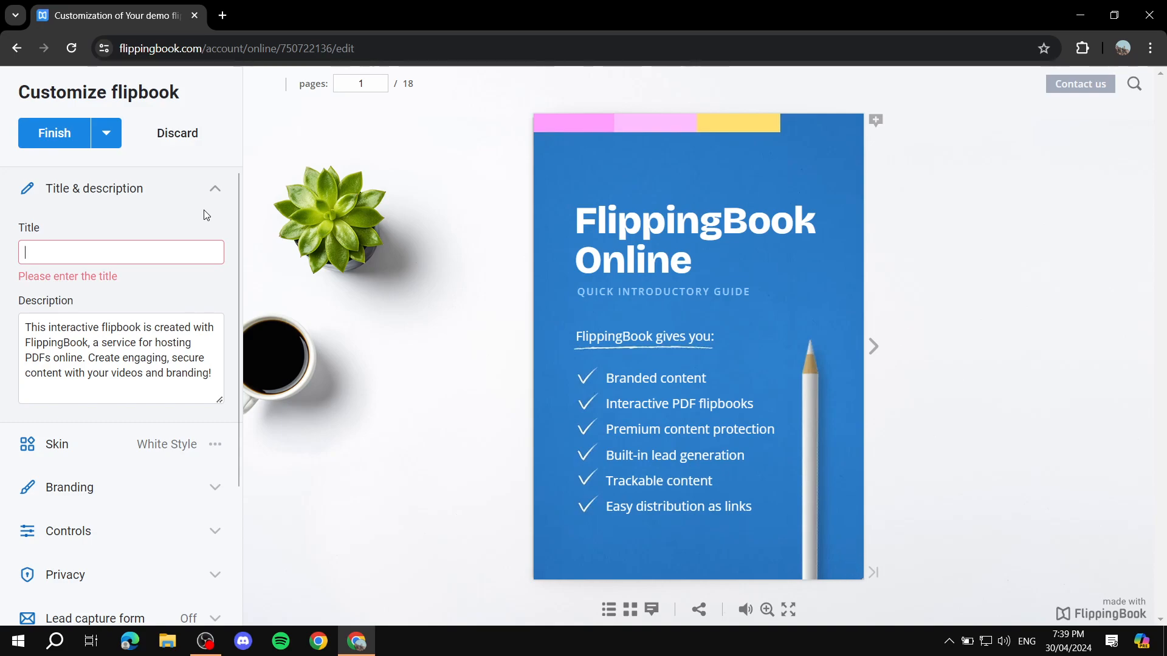
pyautogui.write('My flipbook')
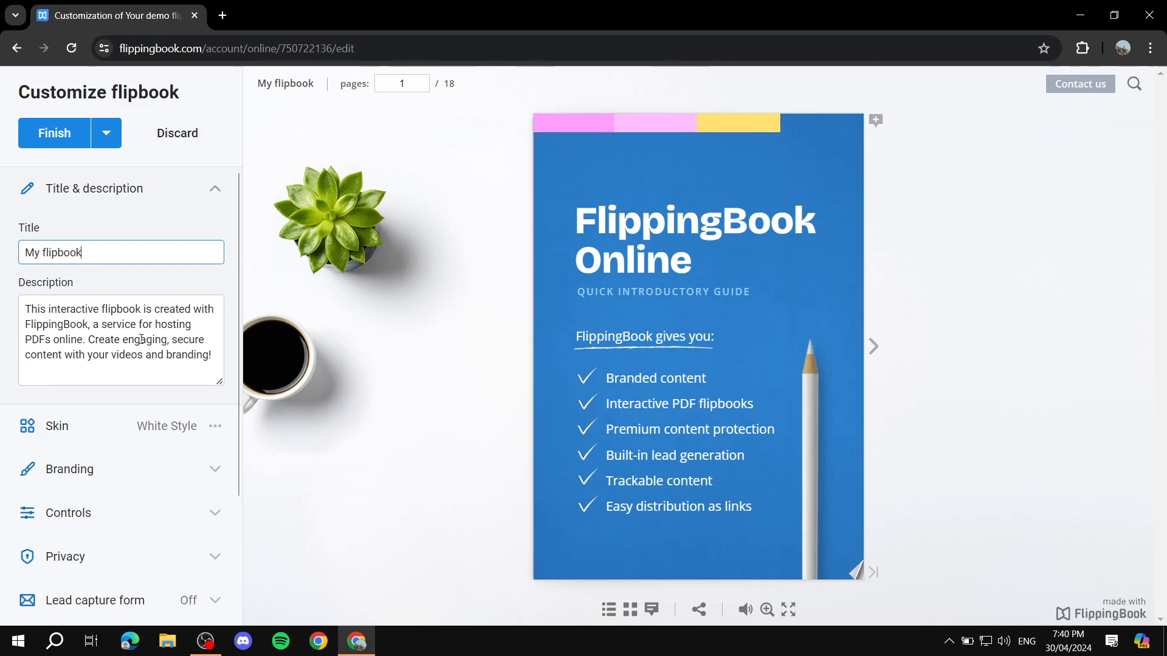
pyautogui.moveTo(212, 356); pyautogui.dragTo(67, 308)
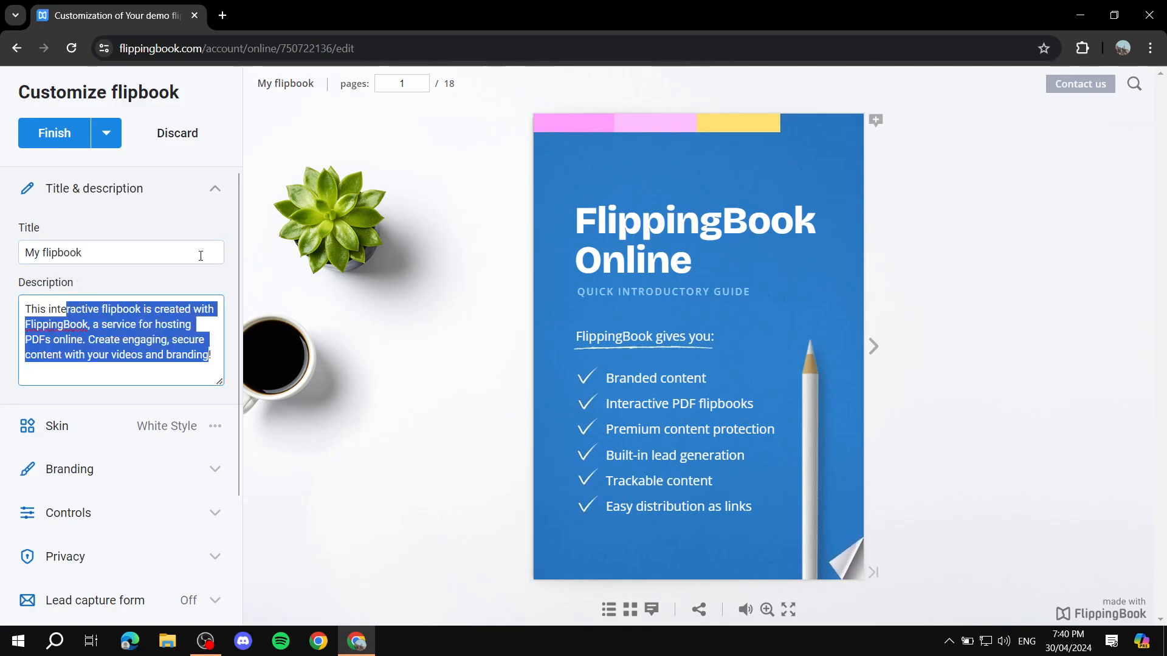
pyautogui.click(185, 286)
pyautogui.click(215, 189)
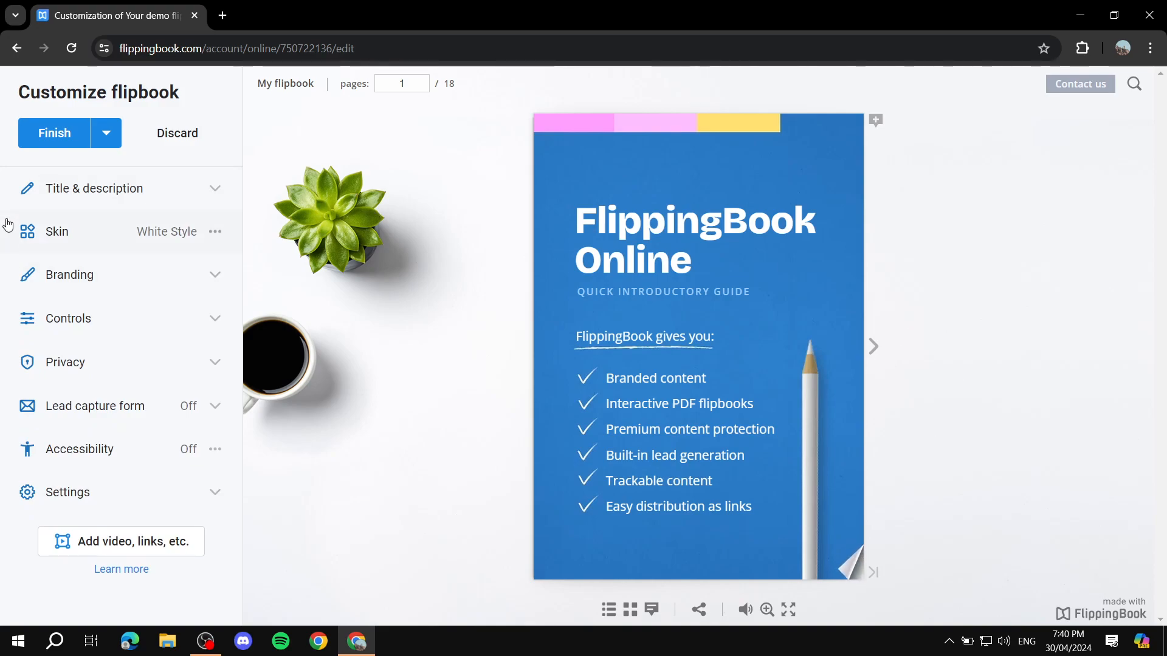
pyautogui.click(109, 236)
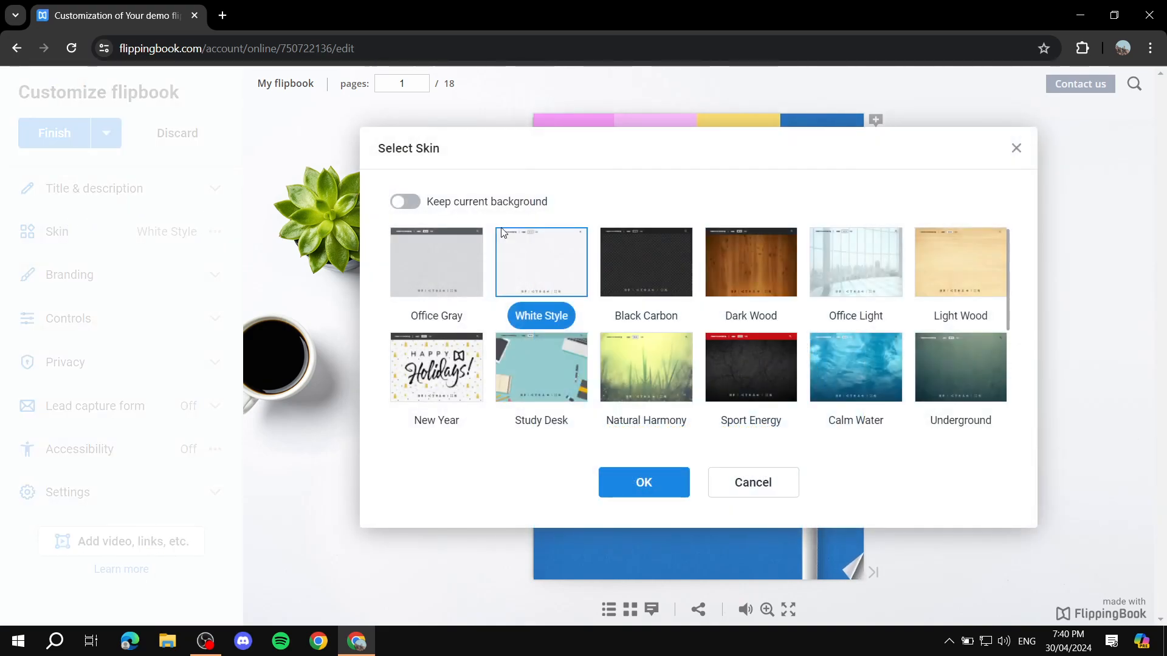
pyautogui.click(733, 492)
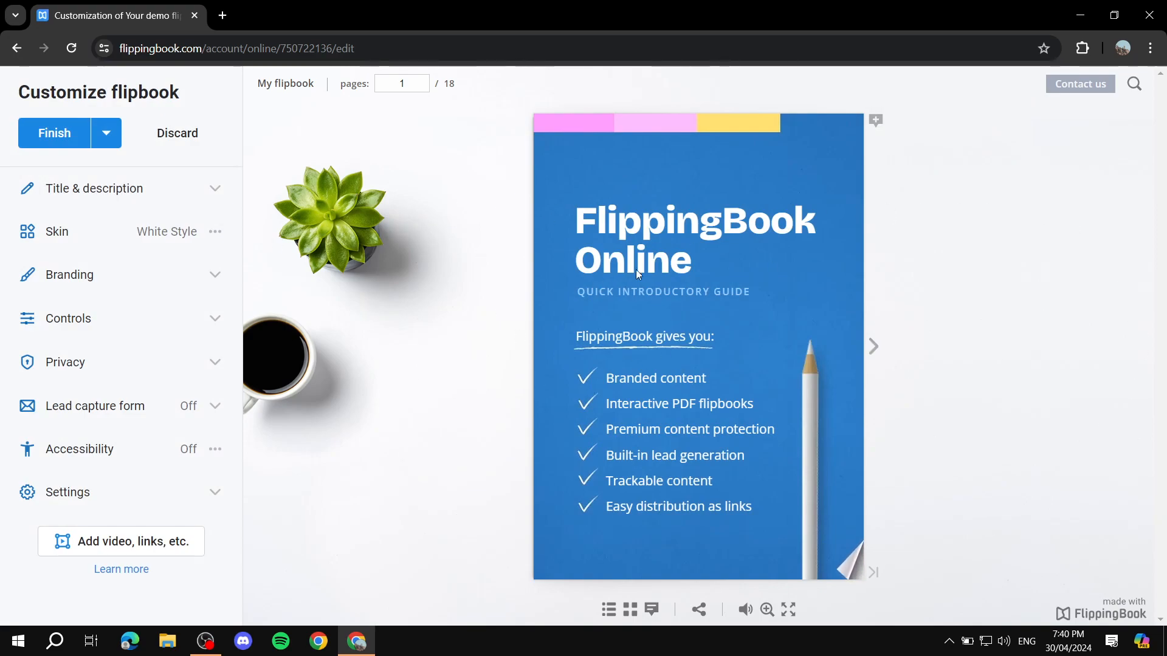
pyautogui.click(753, 265)
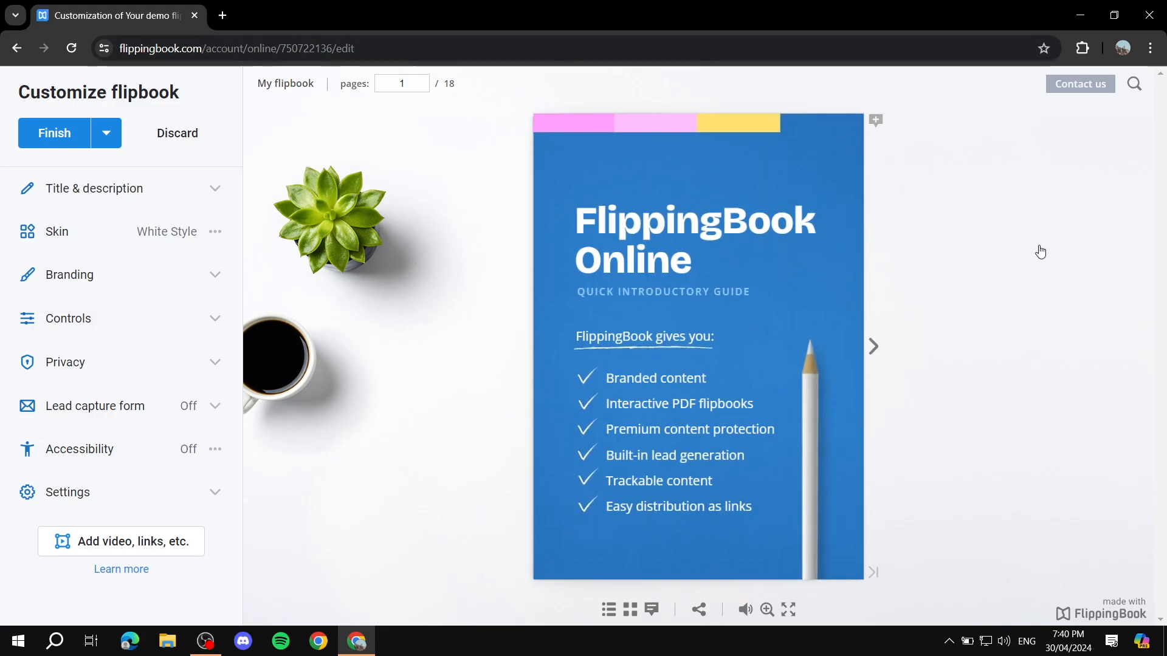
# Step: Apply the Black Carbon skin to the flipbook
pyautogui.click(113, 235)
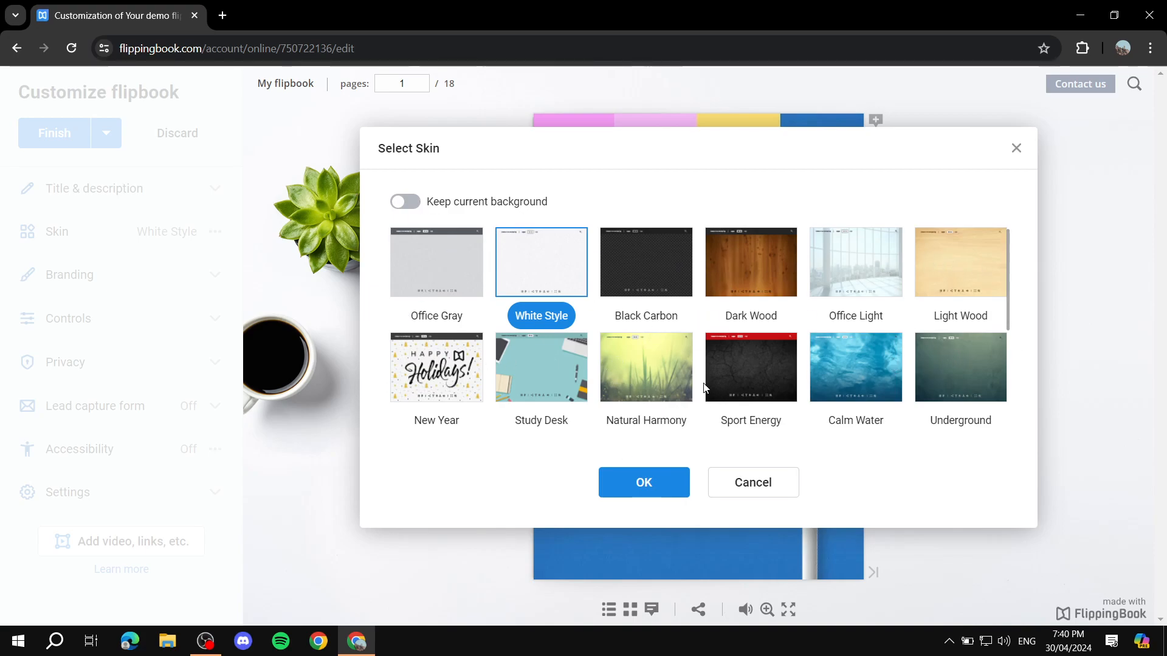
pyautogui.click(656, 283)
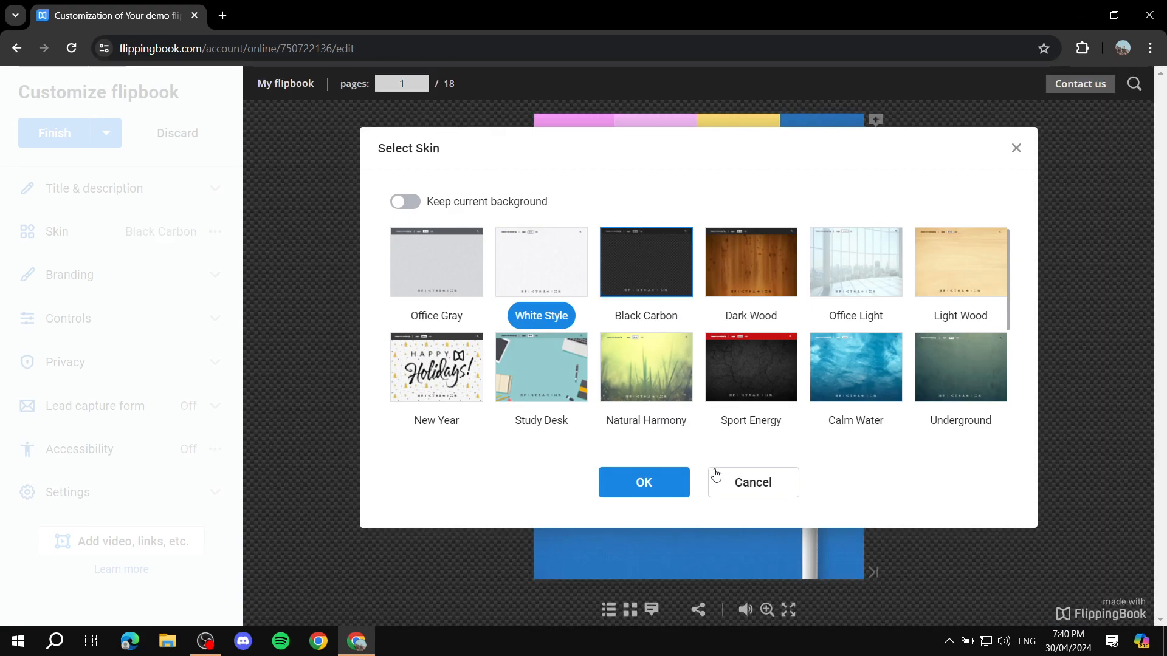
pyautogui.click(639, 482)
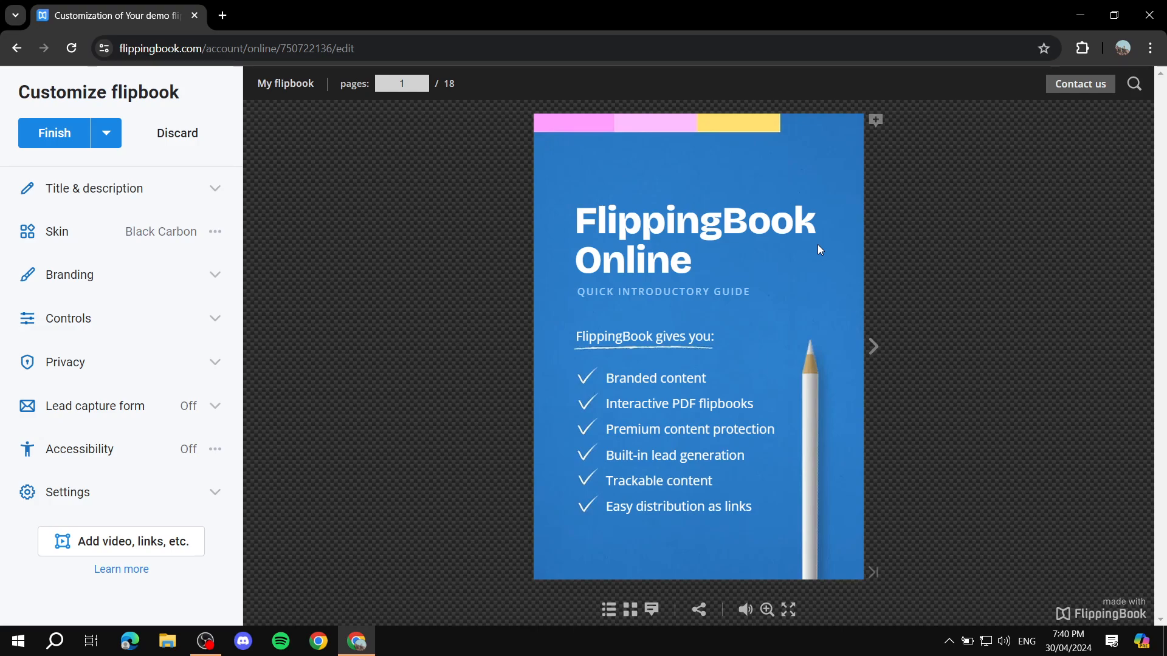
# Step: Try the Office Gray skin on the flipbook, reselect Black Carbon, and cancel the skin selection
pyautogui.click(198, 232)
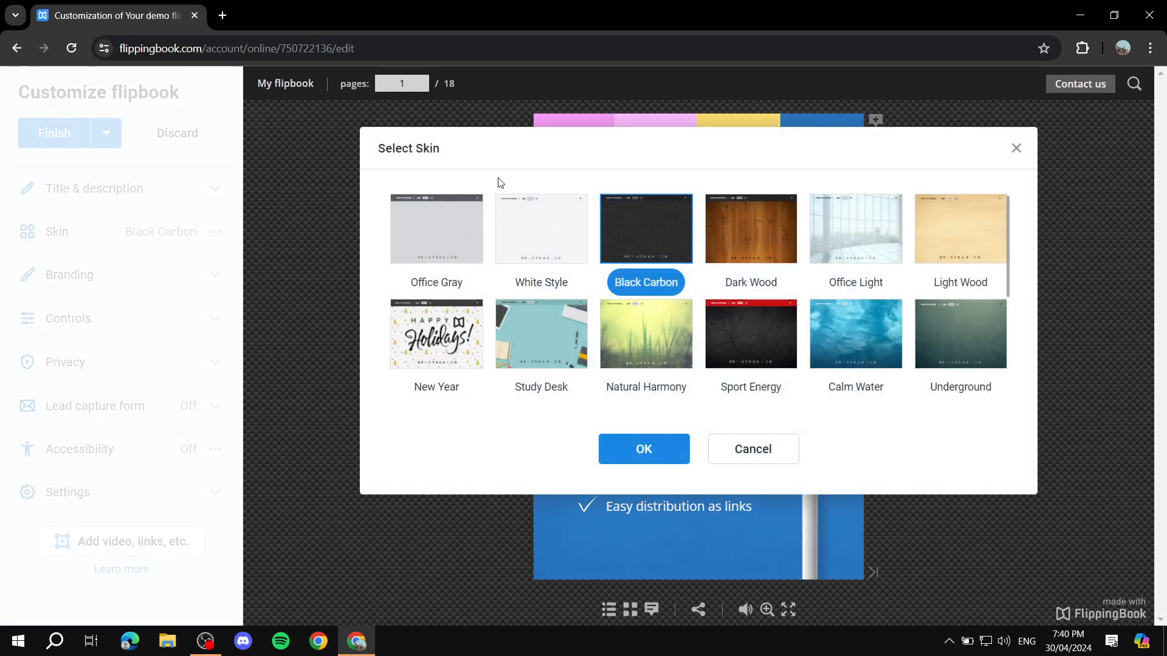
pyautogui.click(438, 244)
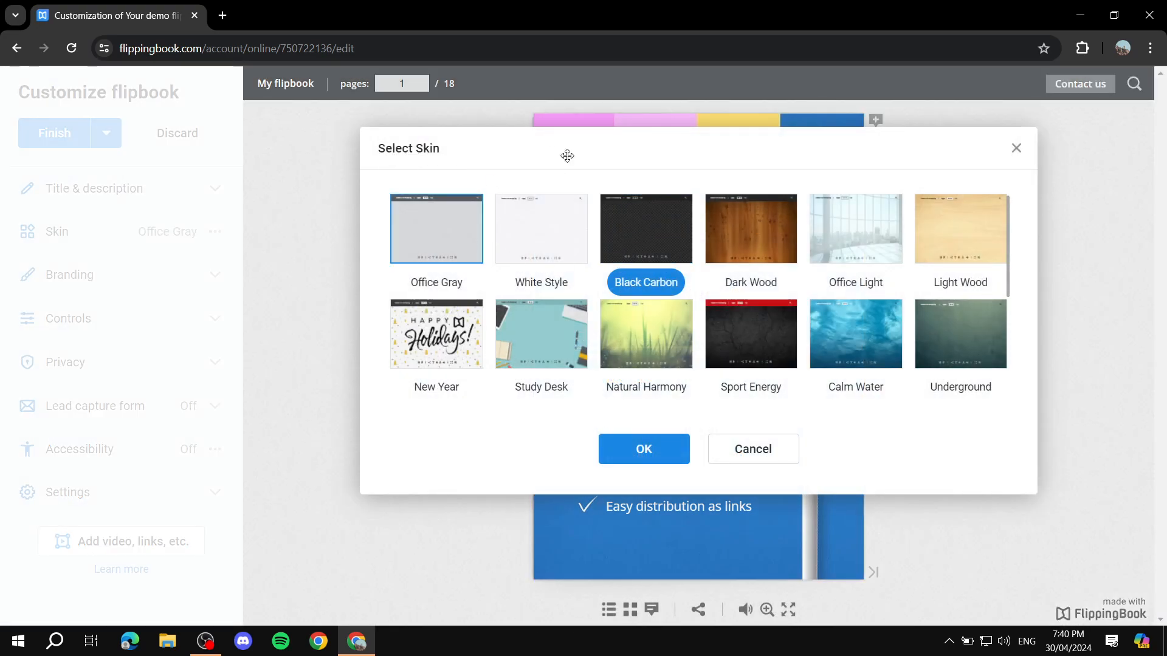
pyautogui.click(680, 239)
pyautogui.click(751, 448)
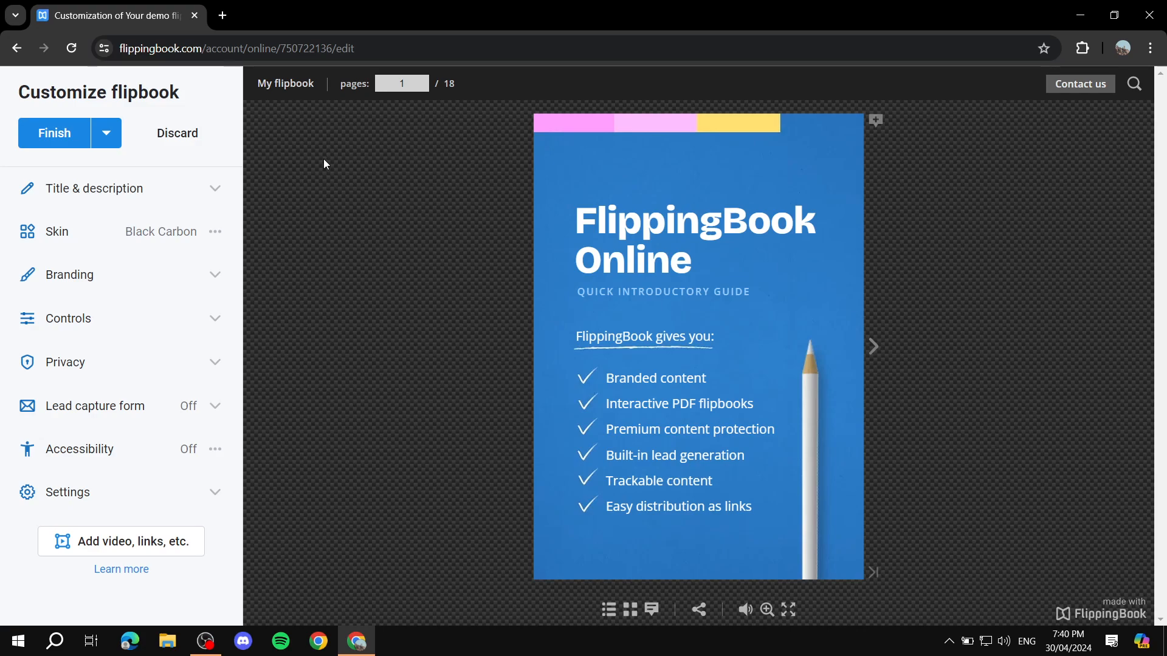
# Step: Replace the default branding logo with Tutorial.png from the Explainer Media folder
pyautogui.click(128, 281)
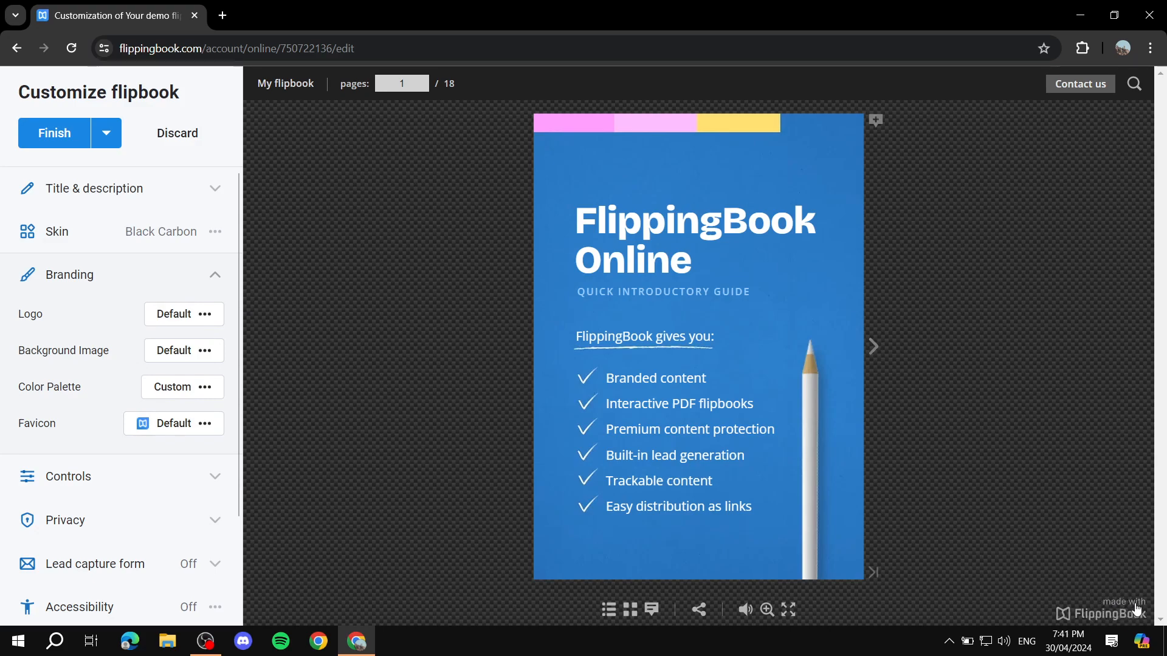
pyautogui.click(167, 321)
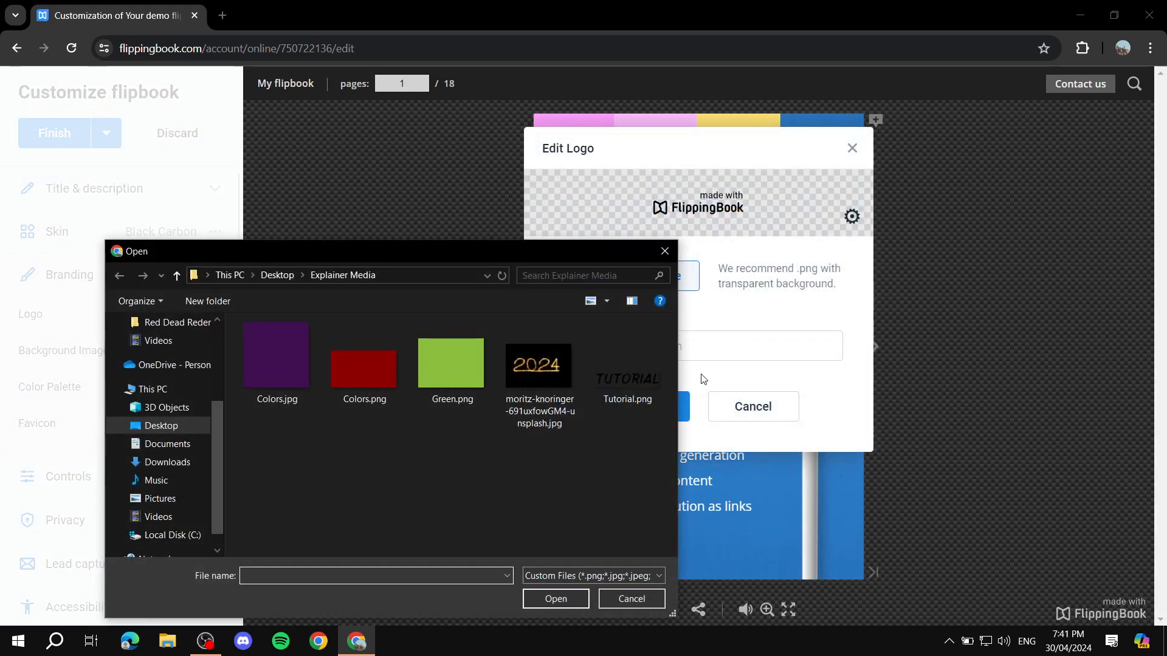
pyautogui.click(634, 366)
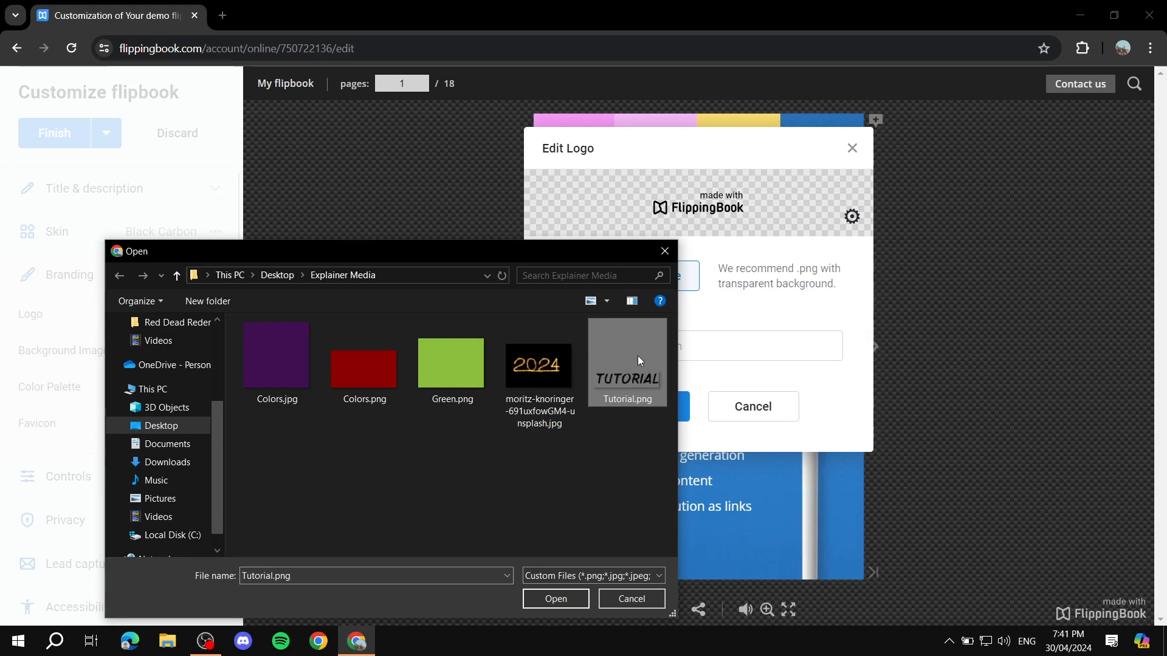
pyautogui.doubleClick(625, 372)
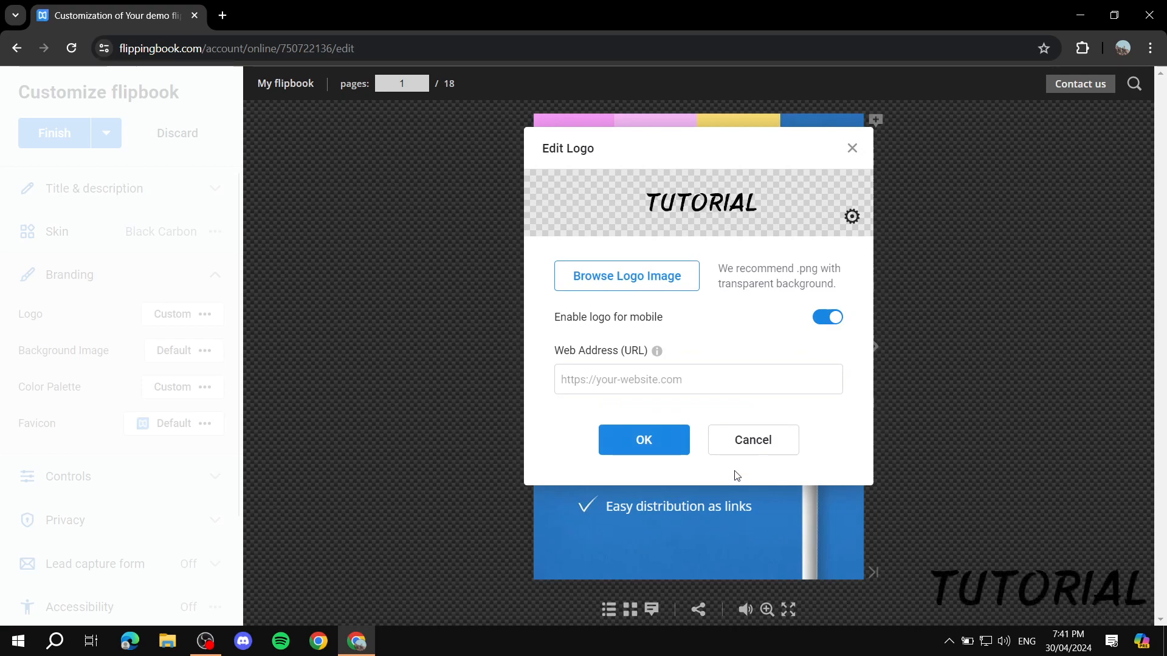
pyautogui.click(636, 445)
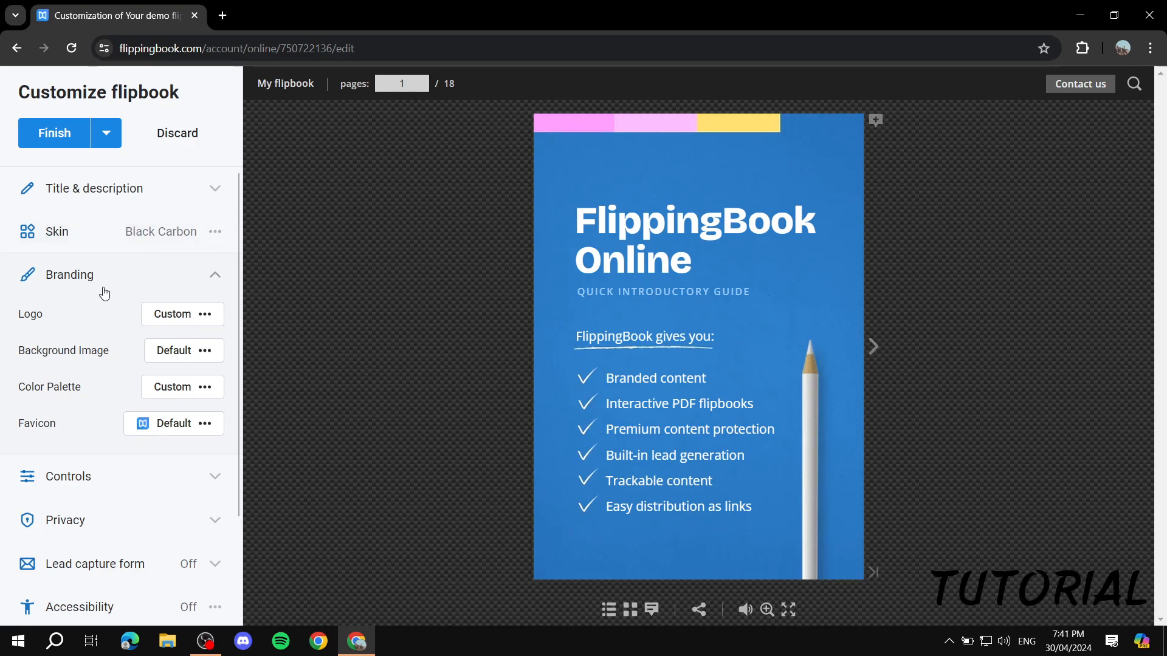
# Step: Set the 2024 sparkler JPG from the Explainer Media folder as the flipbook's background image
pyautogui.click(175, 353)
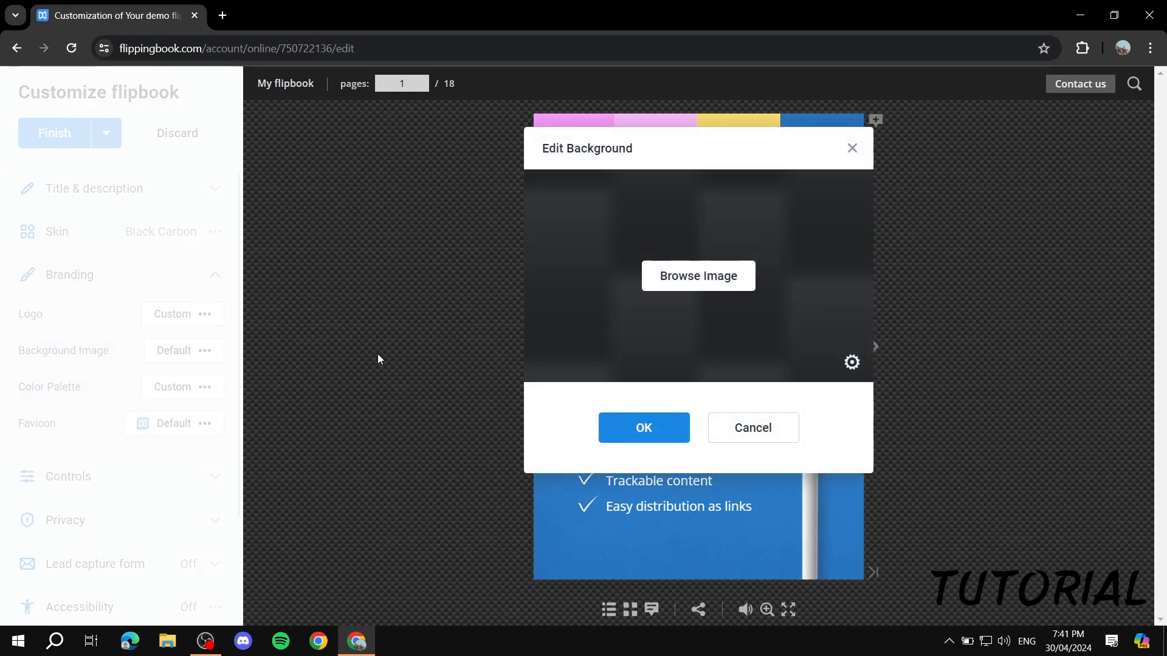
pyautogui.click(717, 281)
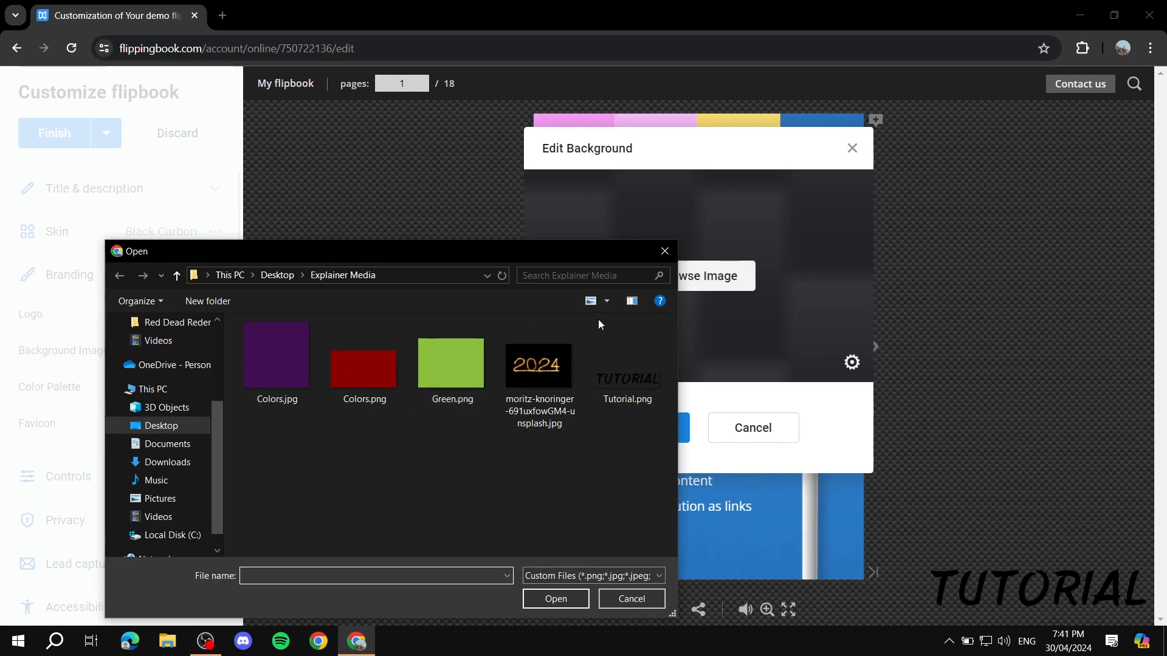
pyautogui.doubleClick(528, 352)
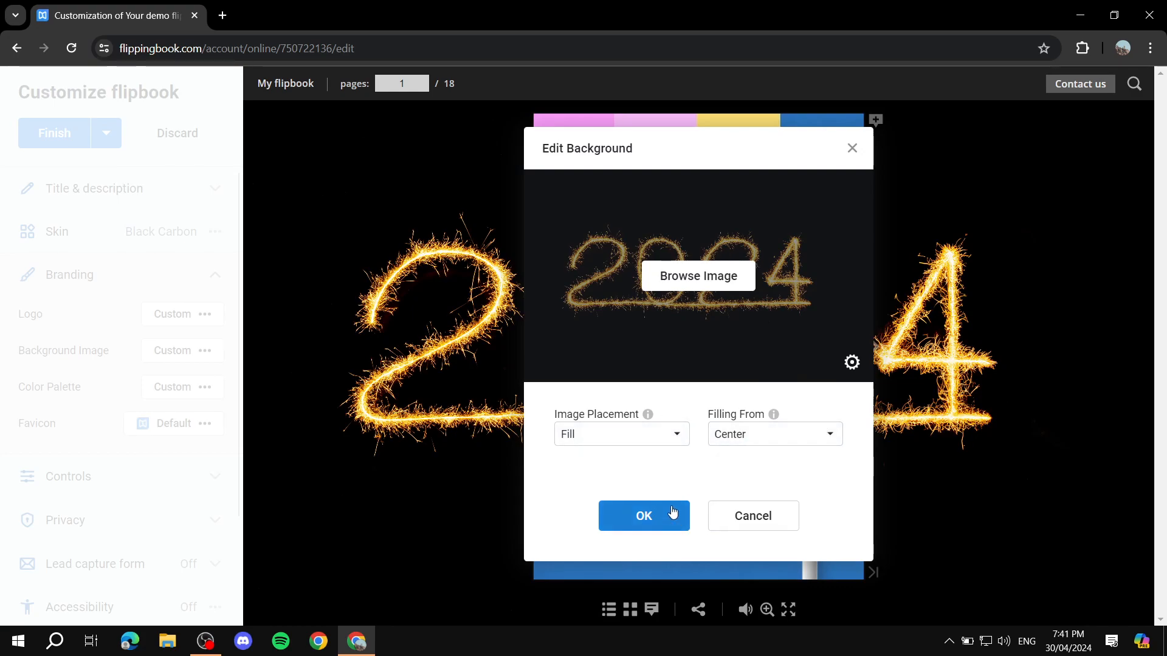
pyautogui.click(643, 514)
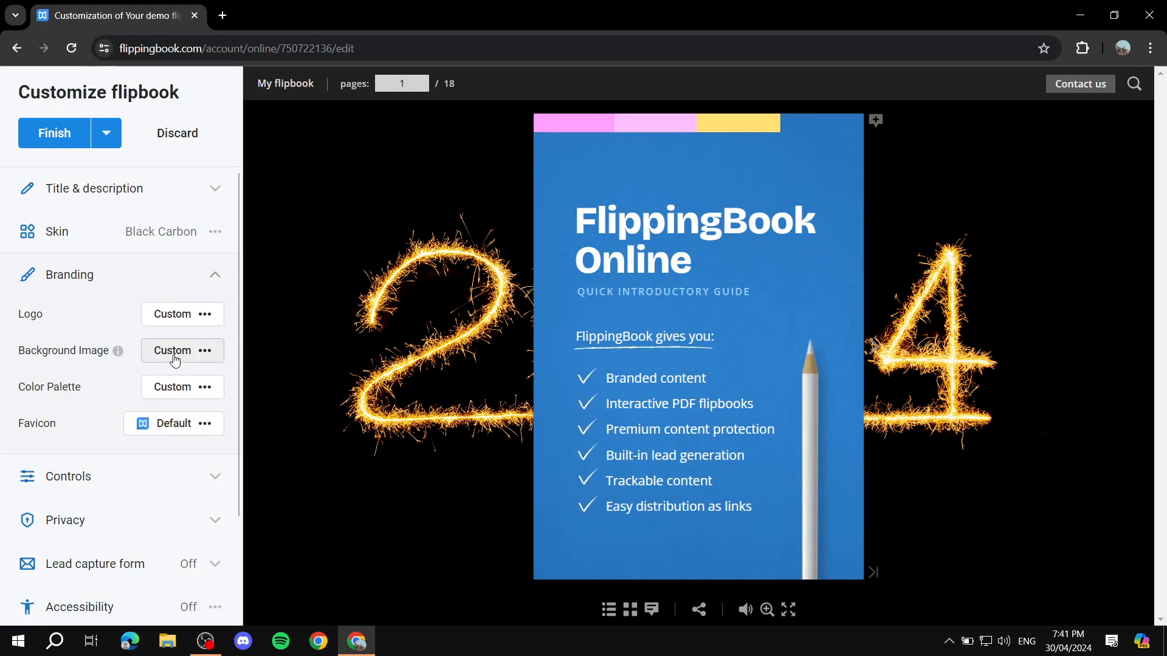
pyautogui.click(161, 240)
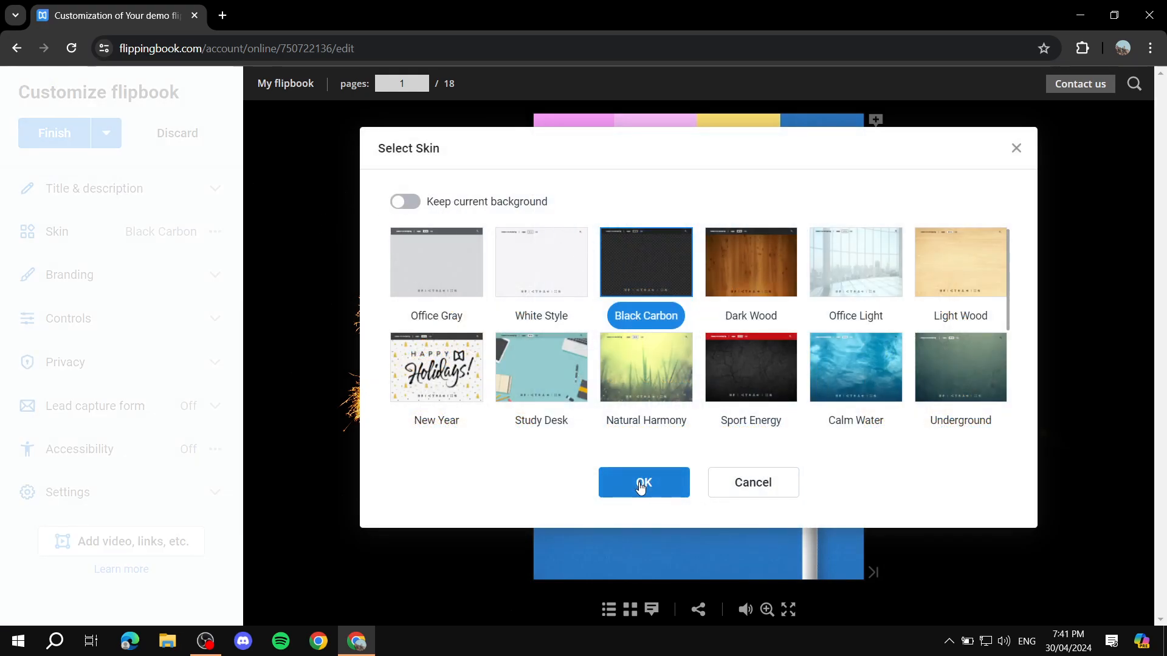
pyautogui.click(641, 486)
pyautogui.click(118, 278)
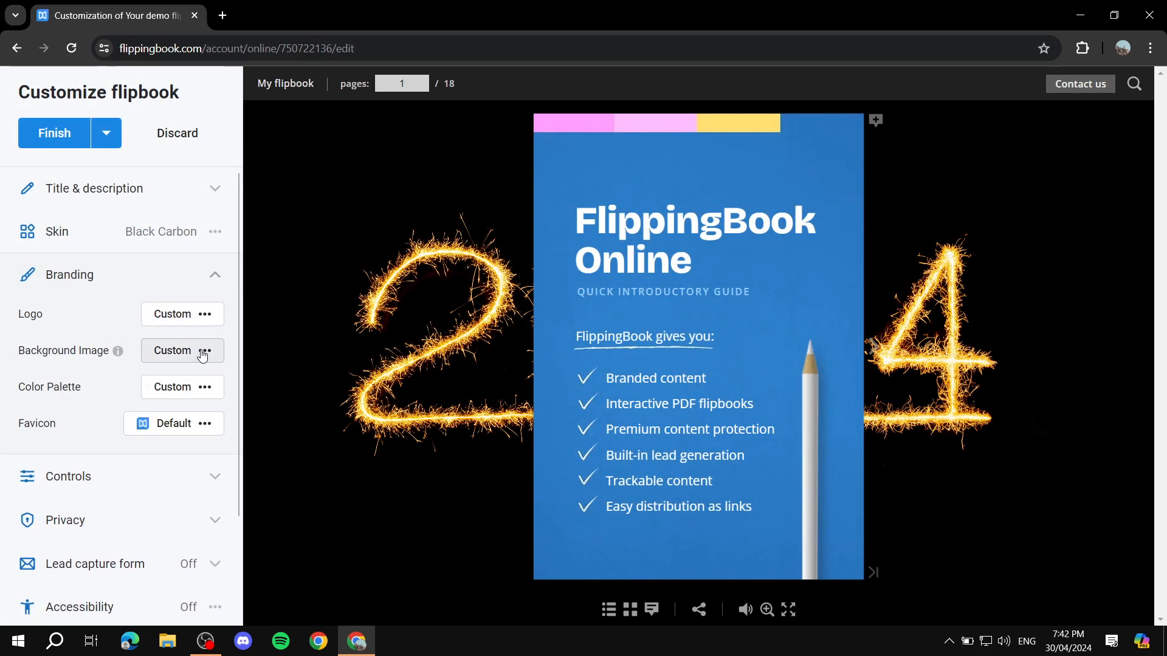
pyautogui.click(202, 356)
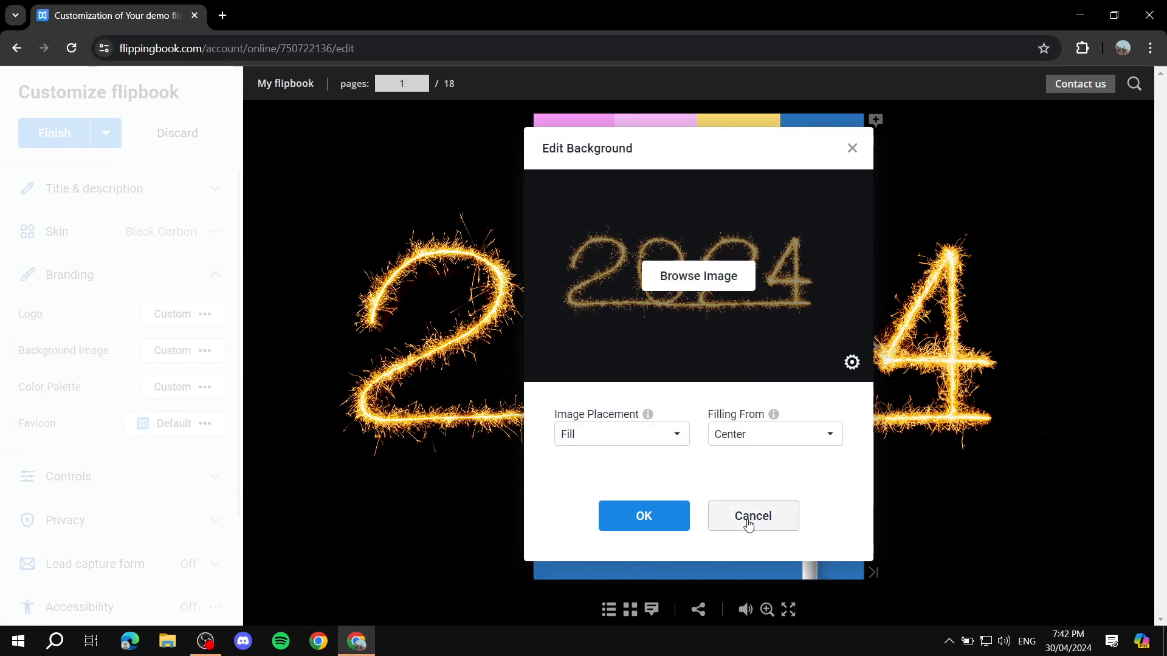
pyautogui.click(749, 525)
pyautogui.click(205, 354)
pyautogui.click(767, 518)
pyautogui.click(150, 356)
pyautogui.click(725, 518)
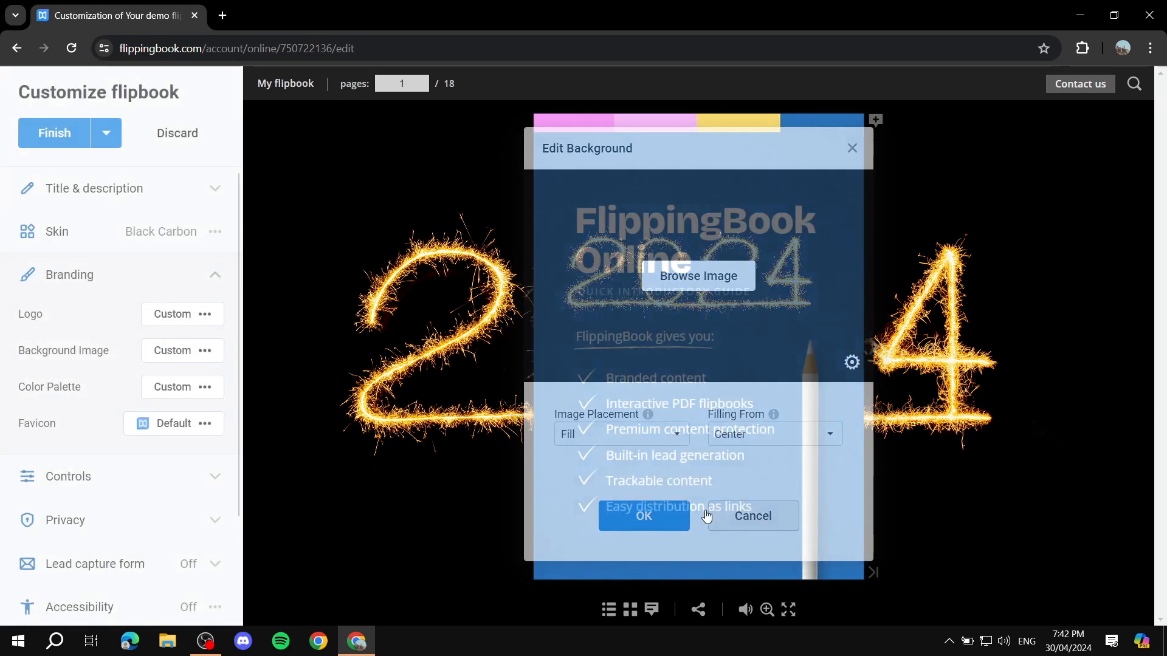
# Step: Reapply the Black Carbon skin without keeping the current background
pyautogui.click(121, 230)
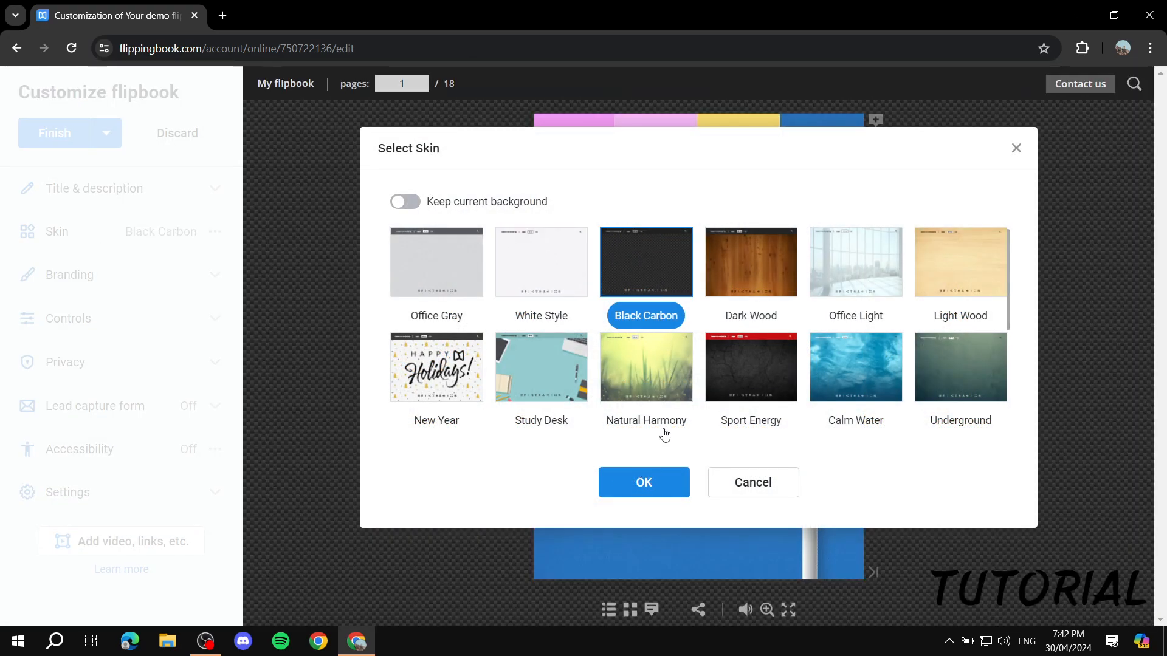
pyautogui.click(644, 482)
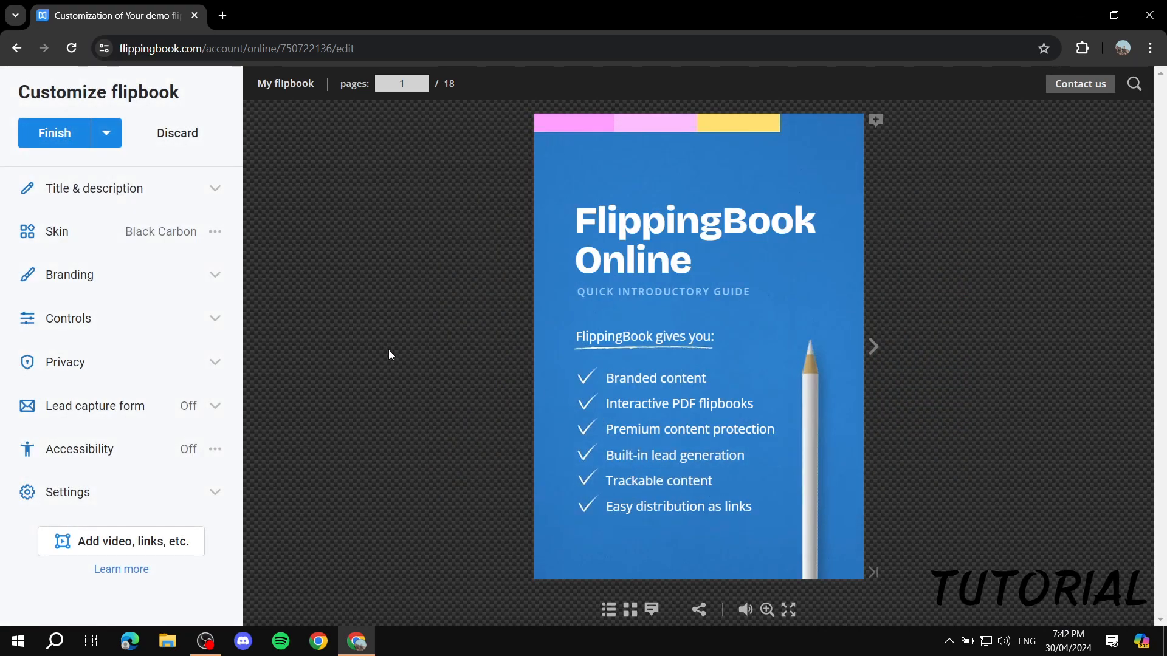
# Step: In the branding color palette, set the panels color to #5F5F5F and the background color to #0E0E0E
pyautogui.click(209, 274)
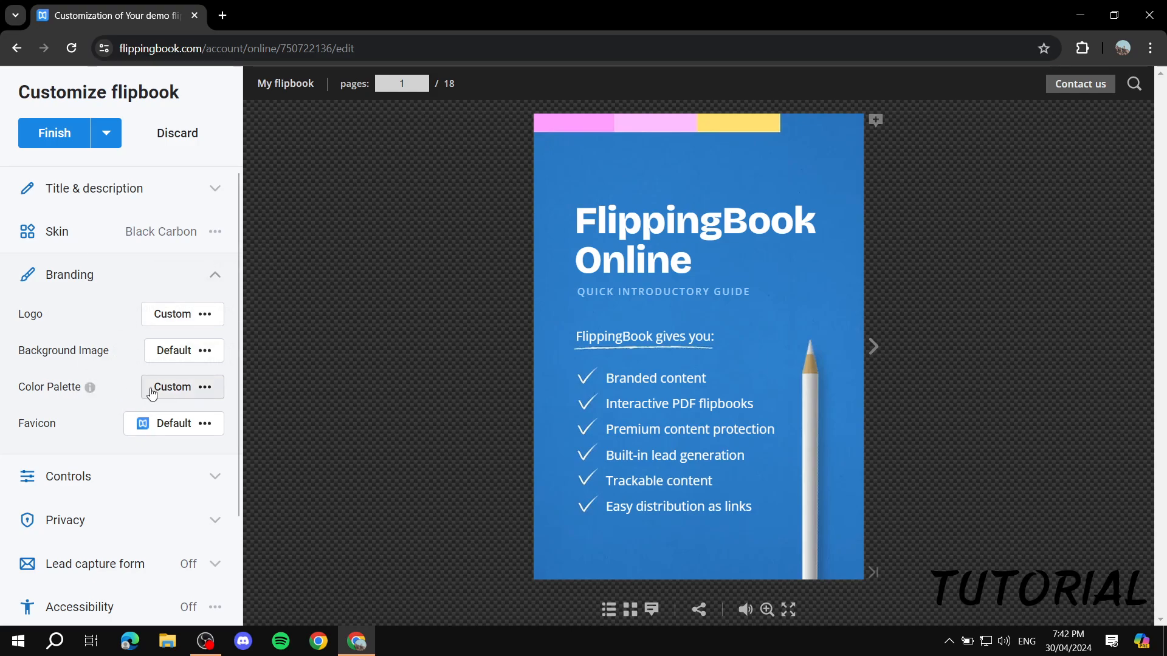
pyautogui.click(177, 387)
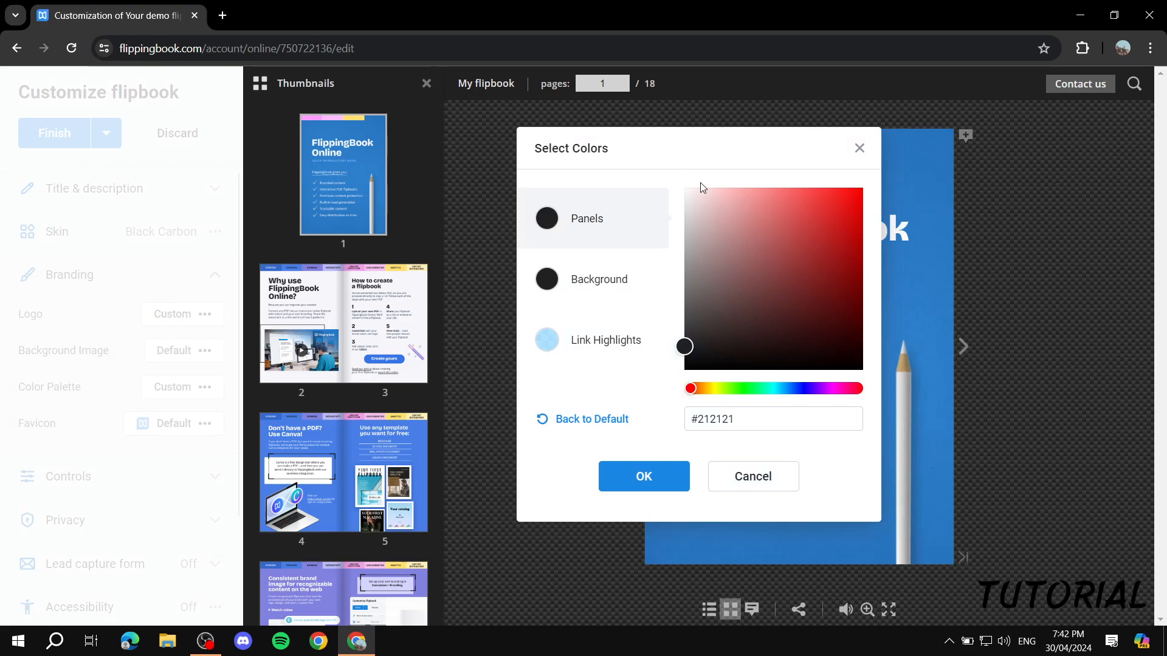
pyautogui.moveTo(685, 345); pyautogui.dragTo(664, 306)
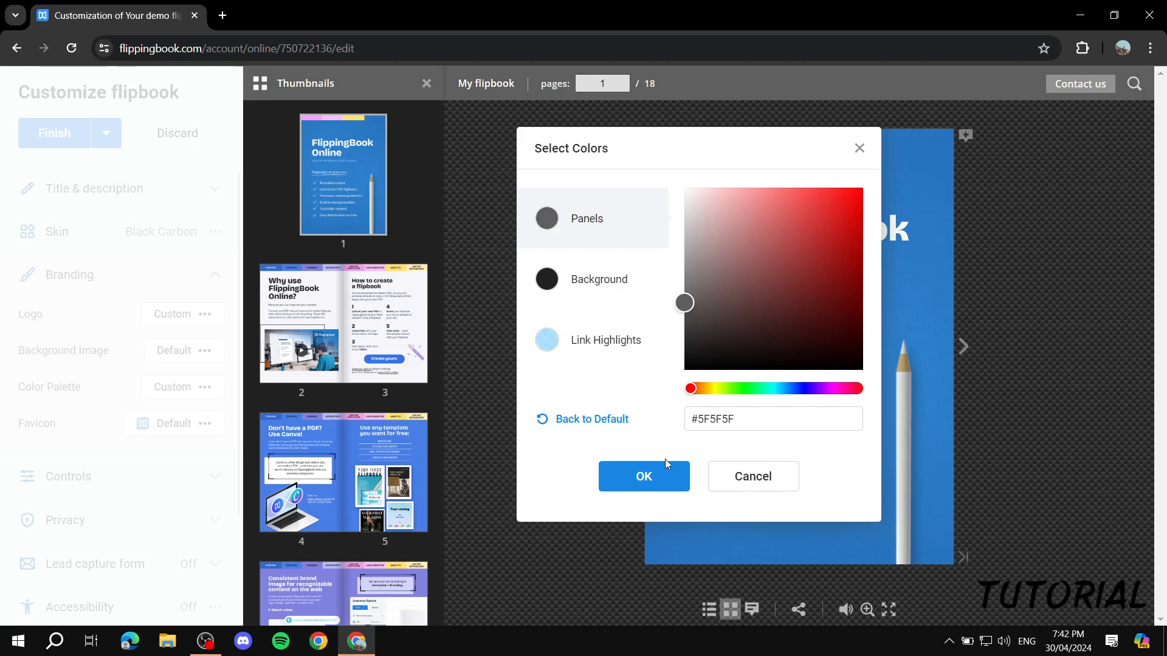
pyautogui.click(559, 274)
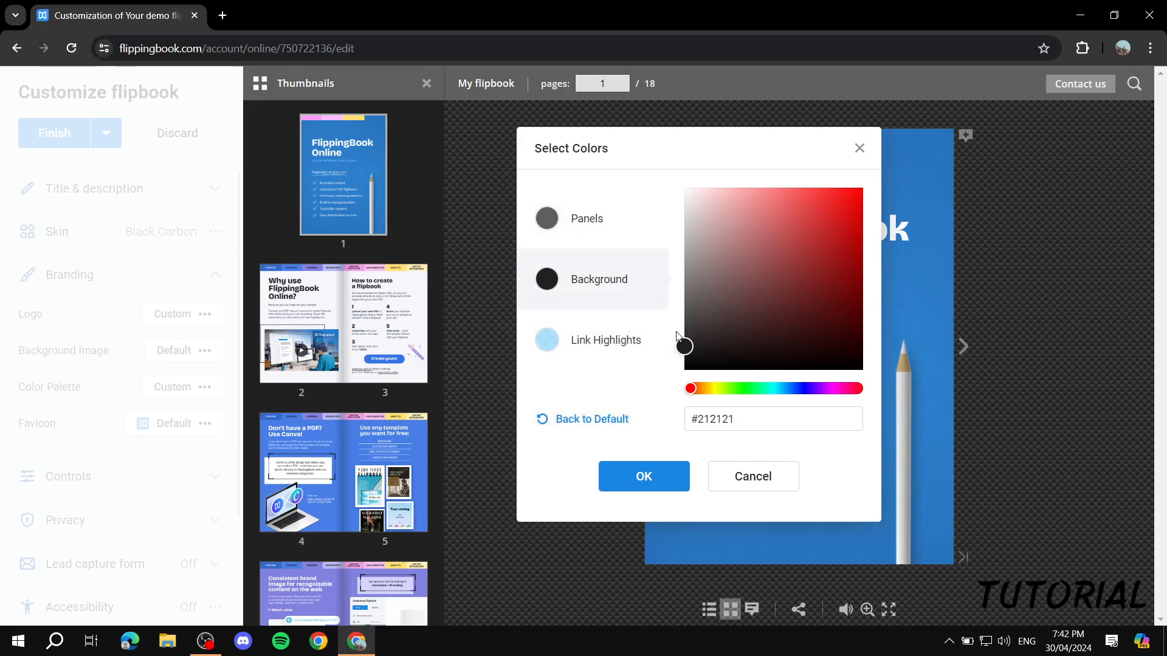
pyautogui.moveTo(684, 345); pyautogui.dragTo(650, 366)
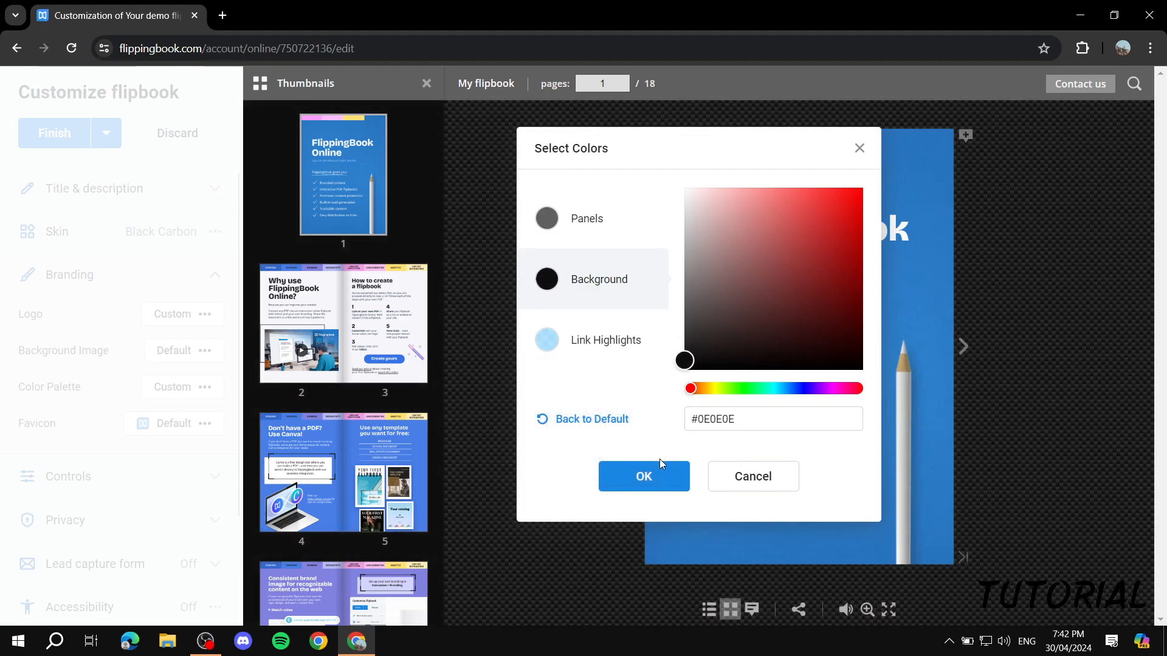
# Step: Set the link highlights color to #5EFBFF at 37% opacity and apply the color palette
pyautogui.click(549, 347)
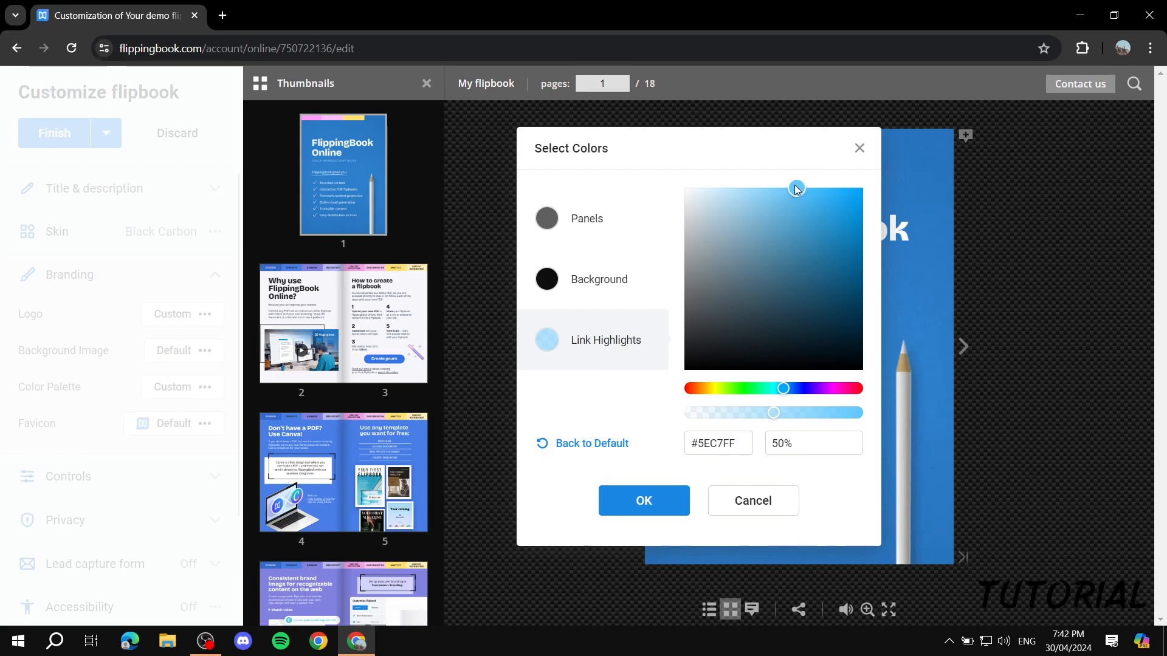
pyautogui.moveTo(780, 420); pyautogui.dragTo(775, 388)
pyautogui.click(780, 390)
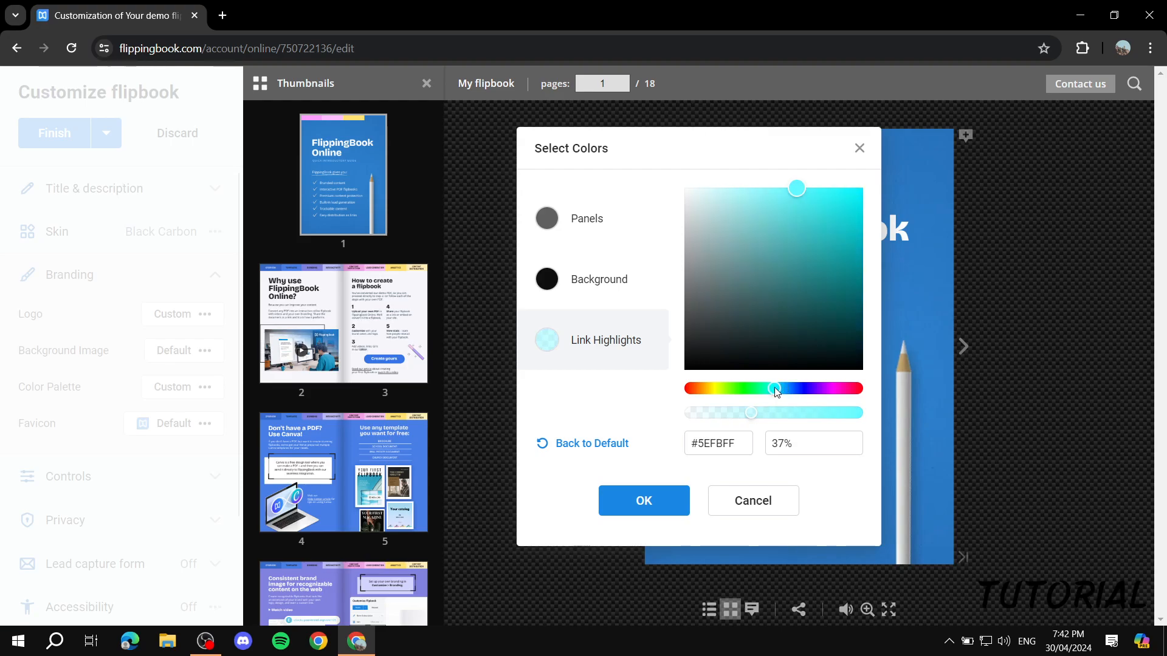
pyautogui.click(639, 503)
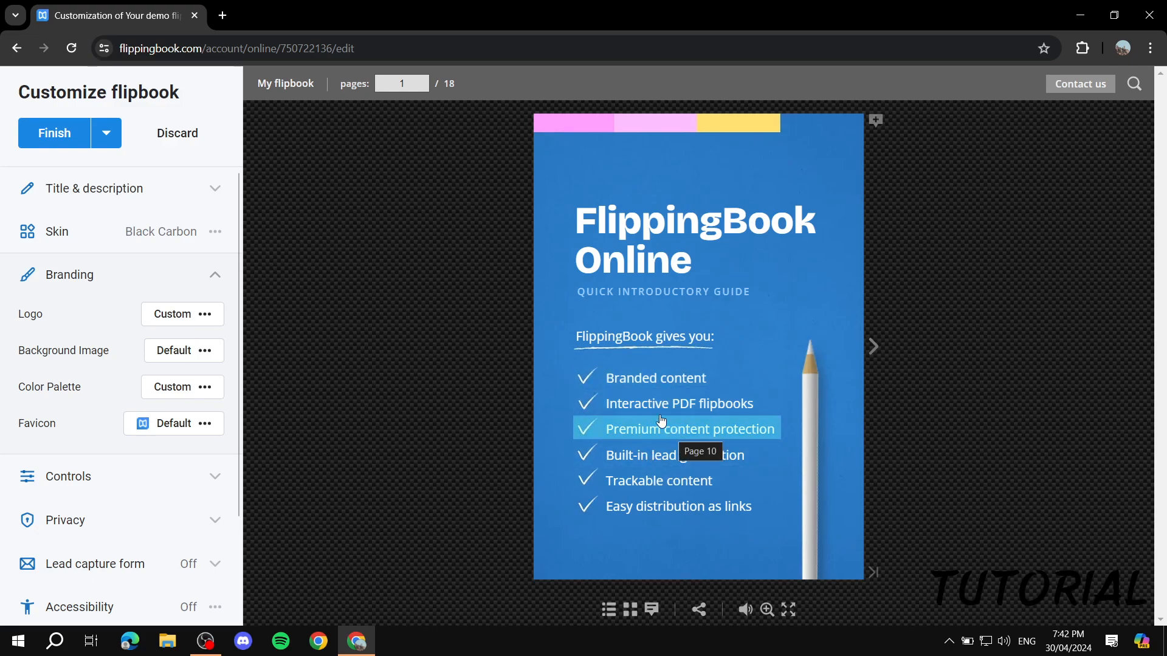
# Step: In the flipbook controls, switch Share off and back on, and enable Text Selection
pyautogui.click(190, 277)
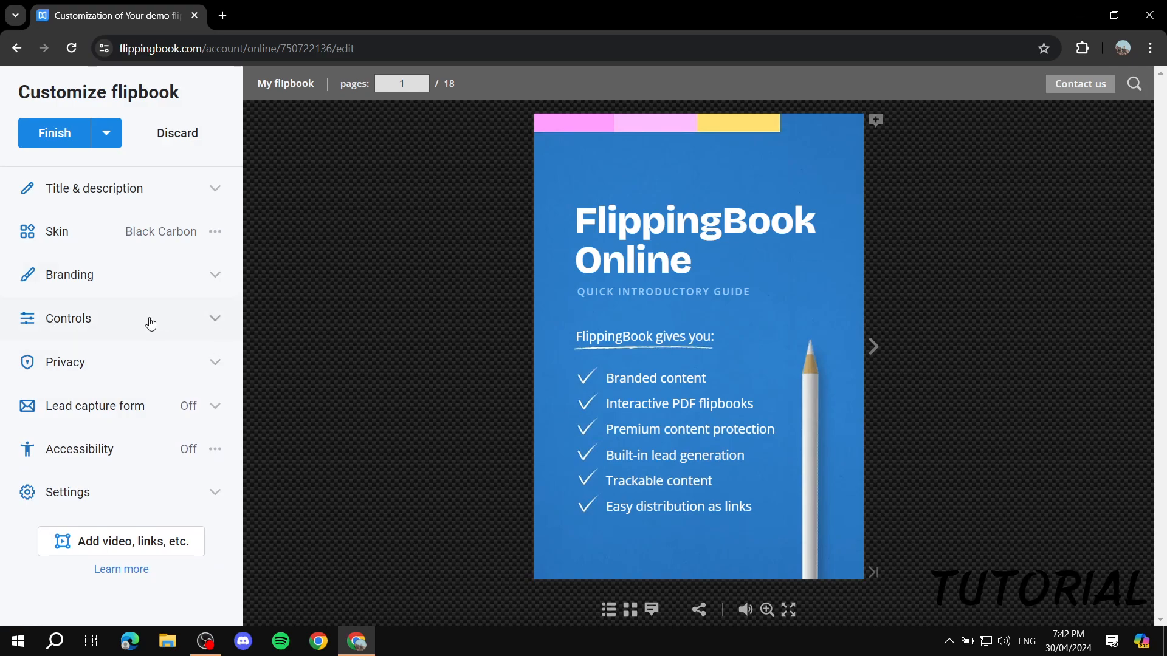
pyautogui.click(135, 317)
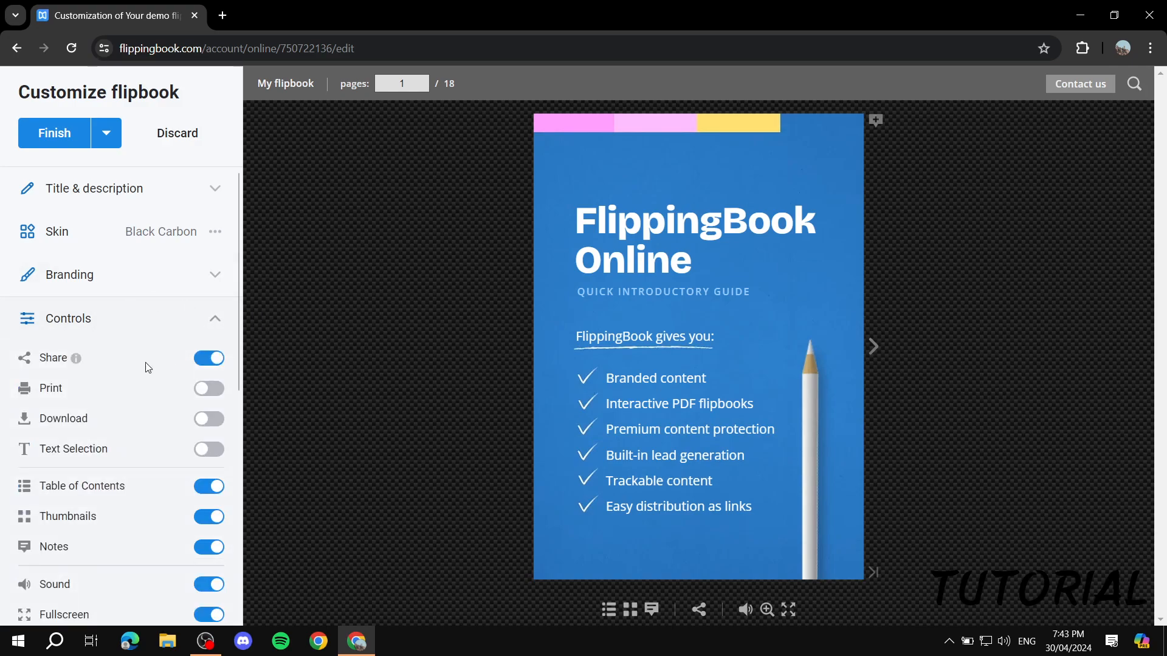
pyautogui.scroll(-1, 91, 316)
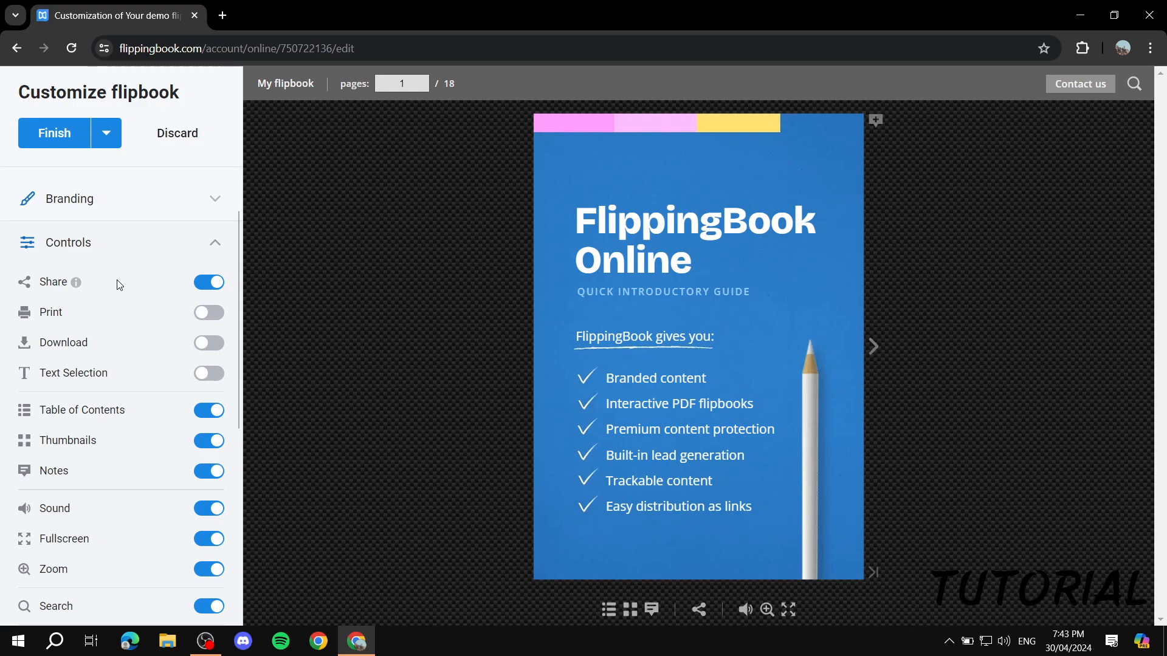
pyautogui.click(214, 286)
pyautogui.click(209, 283)
pyautogui.click(208, 374)
# Step: Test text selection on the cover title FlippingBook Online, and switch the Text Selection control off and back on
pyautogui.moveTo(604, 223); pyautogui.dragTo(562, 226)
pyautogui.click(744, 266)
pyautogui.click(739, 269)
pyautogui.moveTo(739, 269); pyautogui.dragTo(560, 240)
pyautogui.click(721, 266)
pyautogui.moveTo(721, 265); pyautogui.dragTo(567, 224)
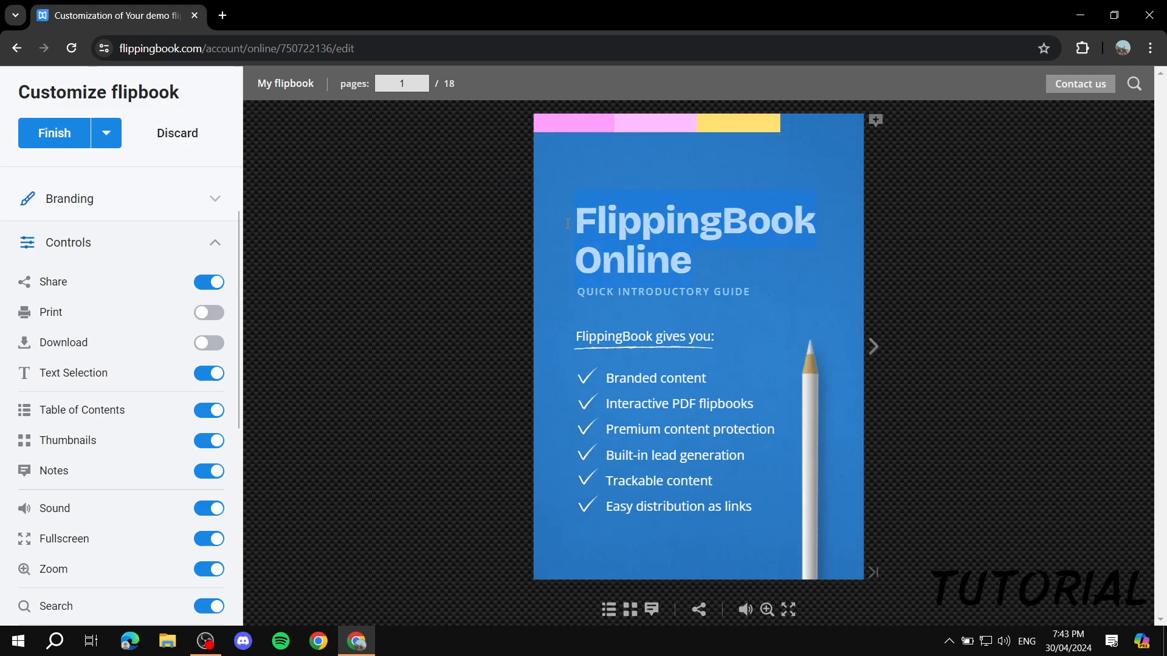
pyautogui.click(575, 222)
pyautogui.moveTo(721, 267); pyautogui.dragTo(562, 227)
pyautogui.click(578, 219)
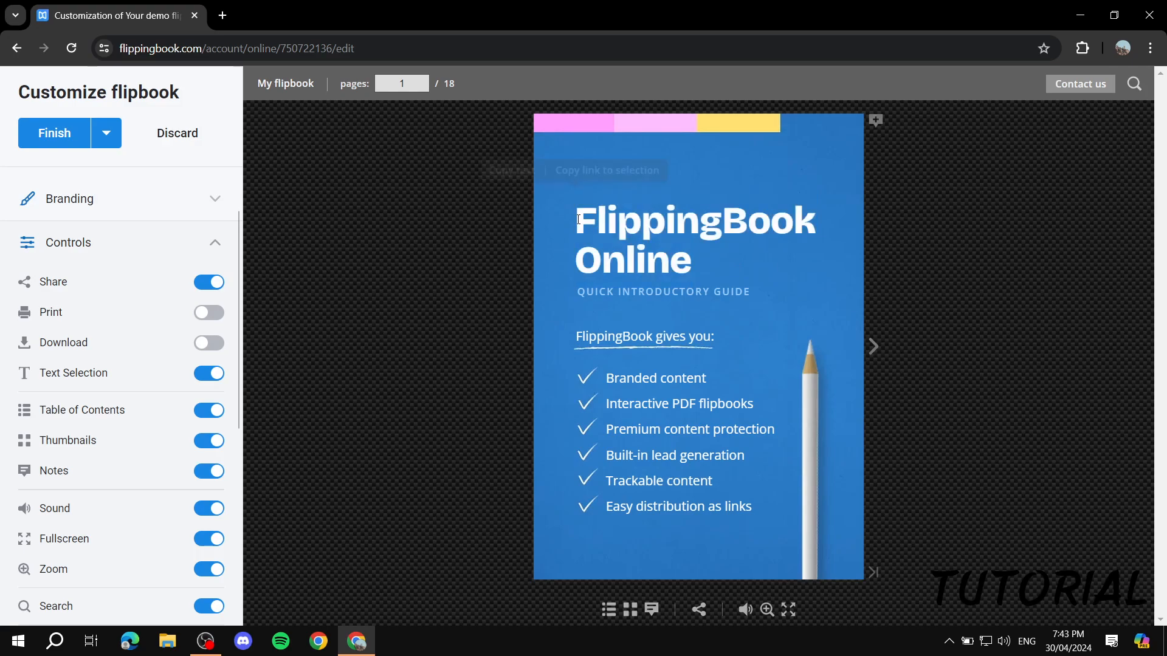
pyautogui.click(197, 374)
pyautogui.click(210, 376)
# Step: Preview the flipbook's table of contents and page thumbnails, and disable the Table of Contents control
pyautogui.scroll(-1, 176, 389)
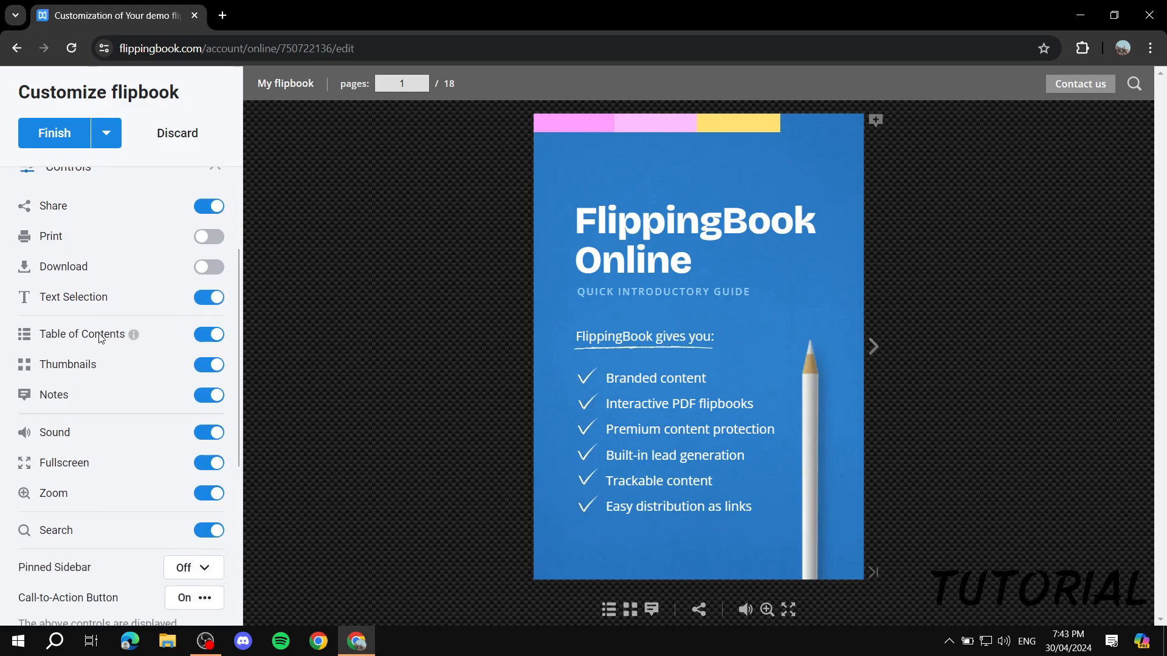
pyautogui.click(608, 609)
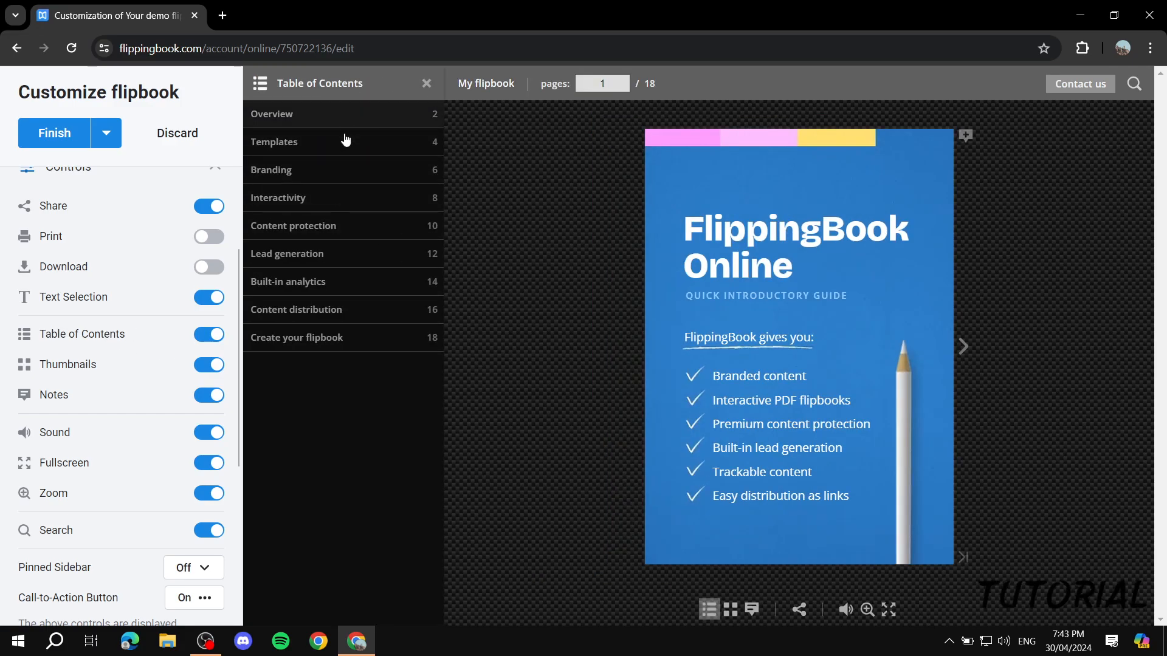
pyautogui.click(732, 615)
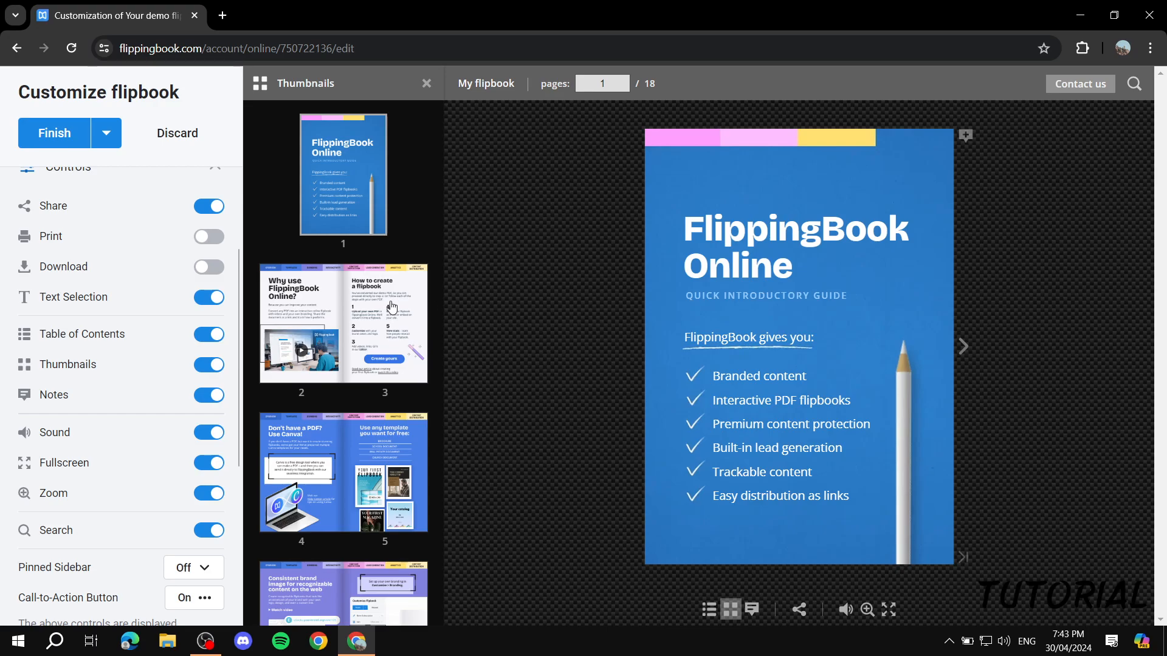
pyautogui.scroll(-3, 392, 307)
pyautogui.scroll(3, 367, 325)
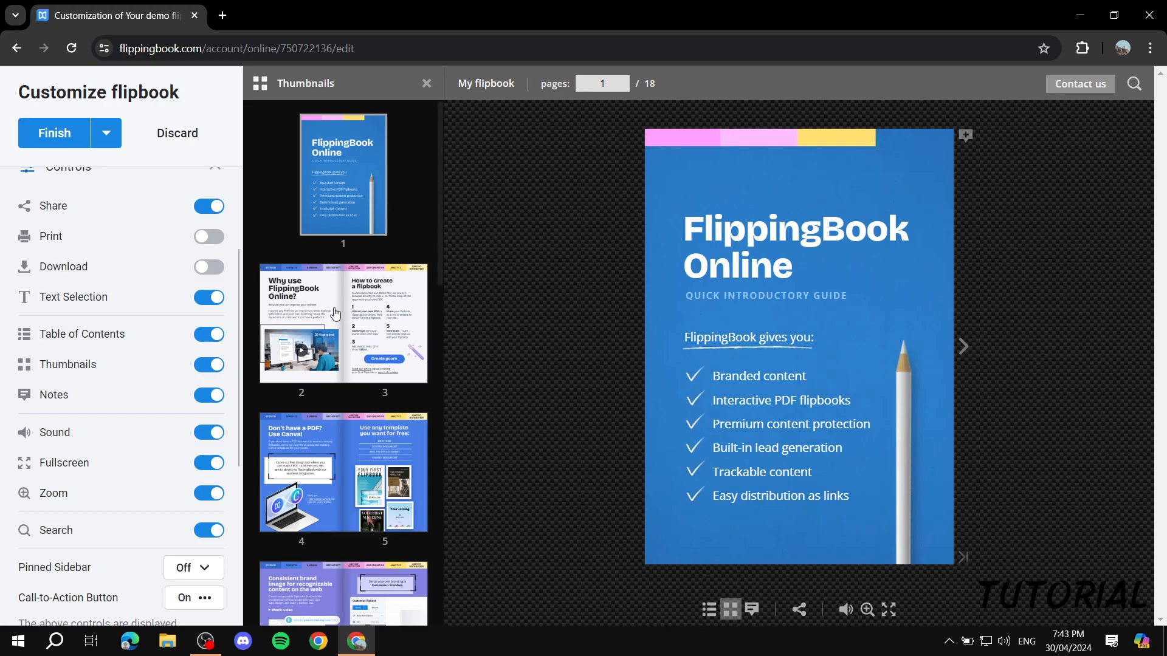
pyautogui.click(211, 335)
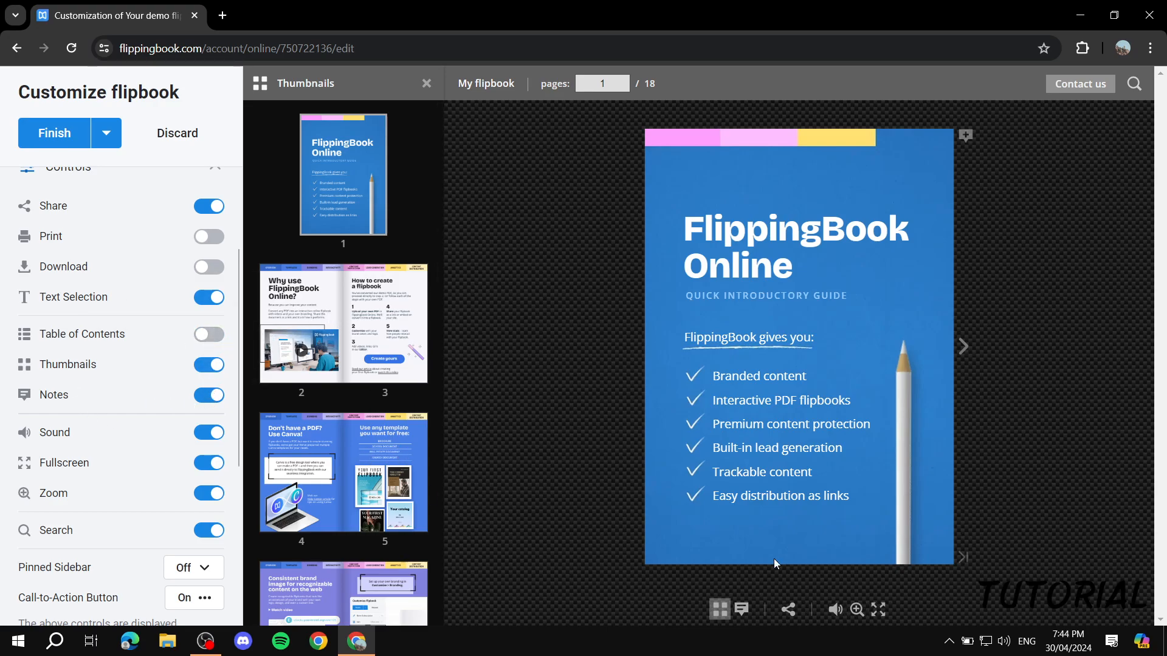
# Step: Preview the flipbook's notes and set the pinned sidebar to Thumbnails
pyautogui.click(737, 612)
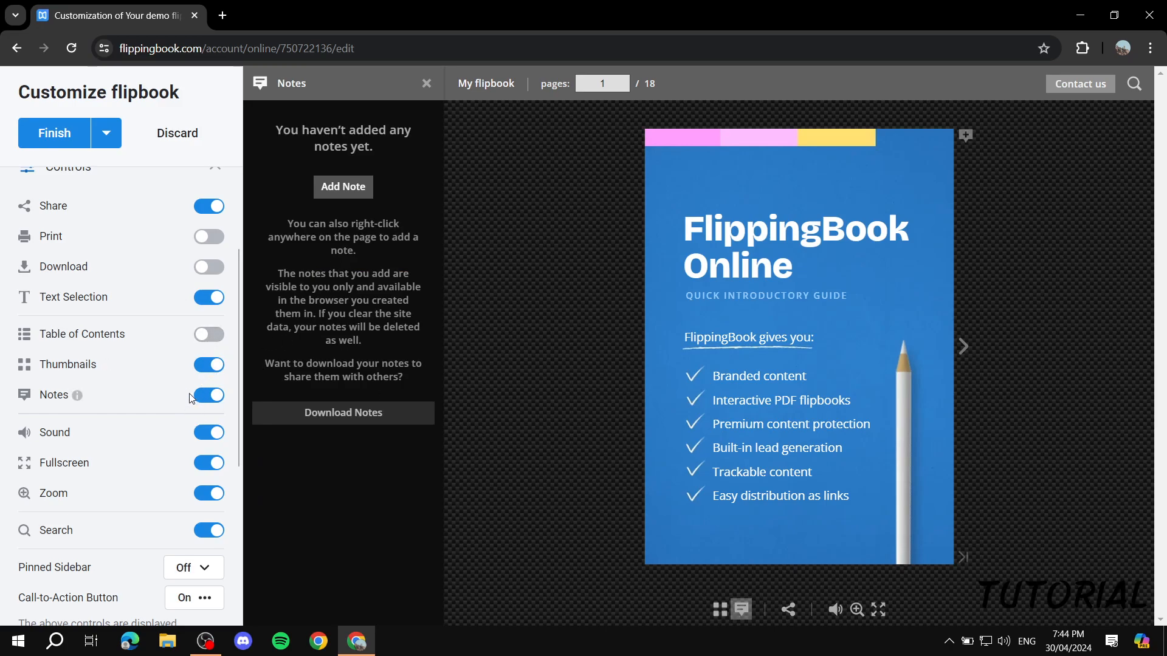
pyautogui.scroll(-1, 85, 425)
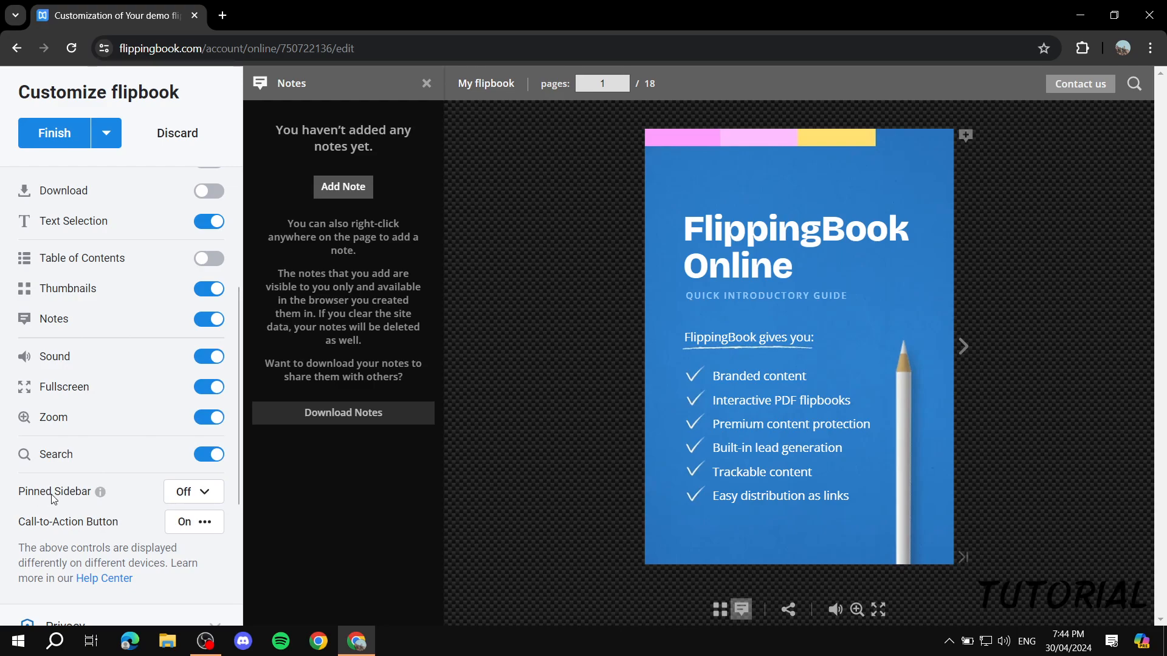
pyautogui.click(206, 494)
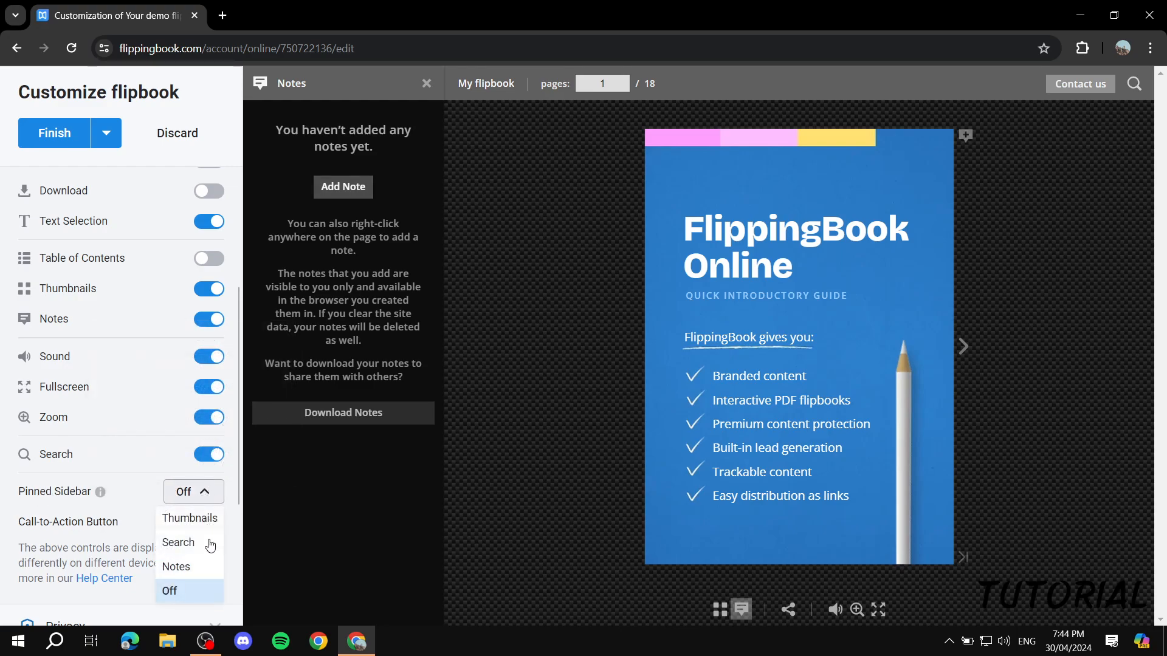
pyautogui.click(189, 518)
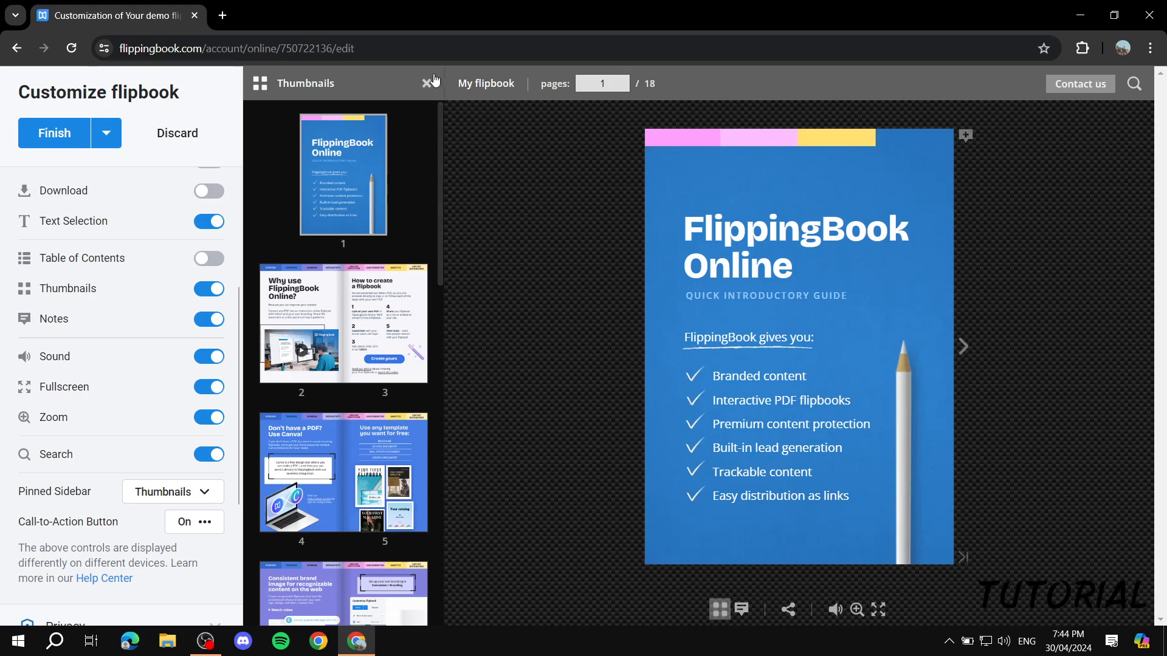
# Step: Browse the page thumbnails in the pinned sidebar, and hide and show the sidebar again
pyautogui.scroll(-8, 367, 243)
pyautogui.scroll(10, 366, 244)
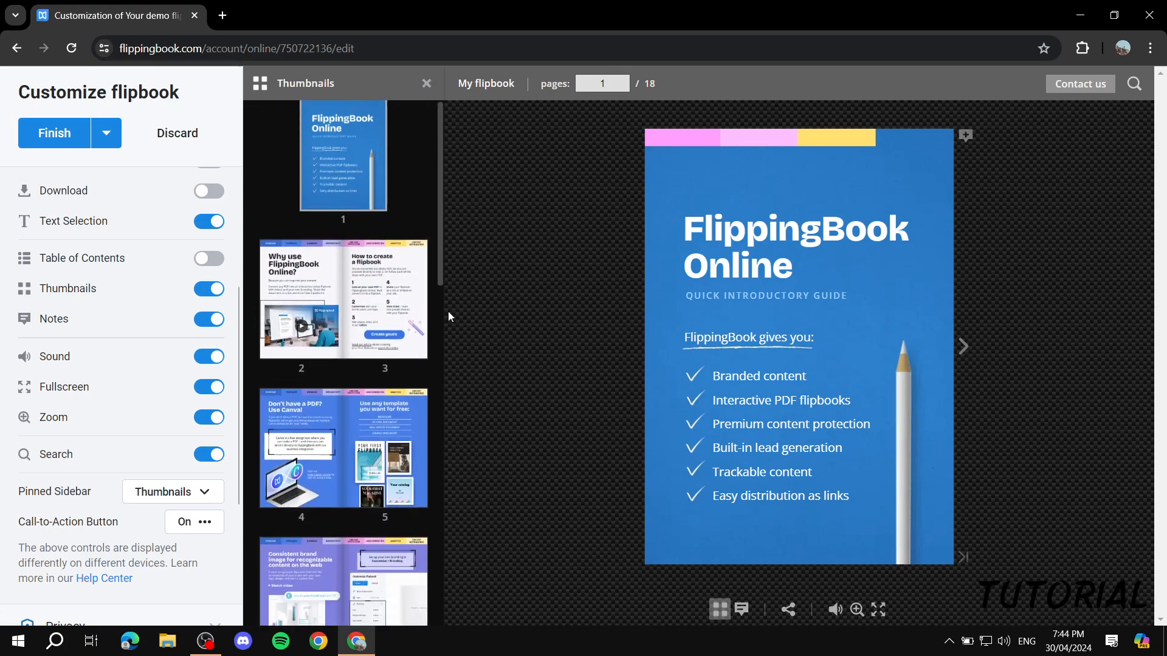
pyautogui.click(719, 609)
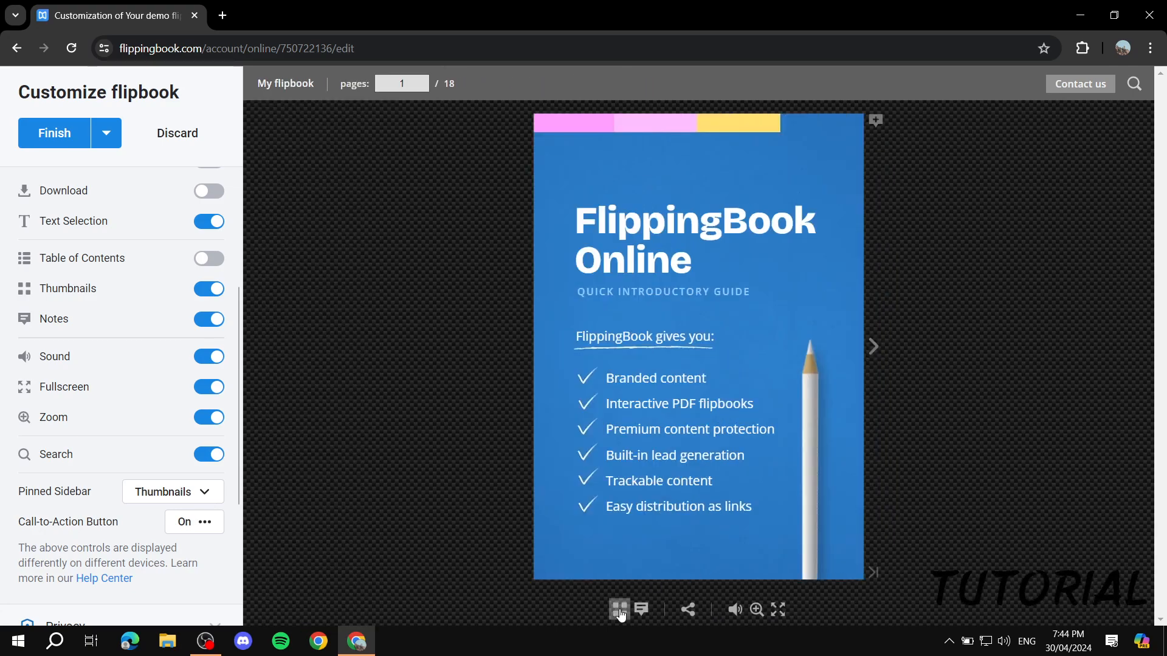
pyautogui.click(620, 612)
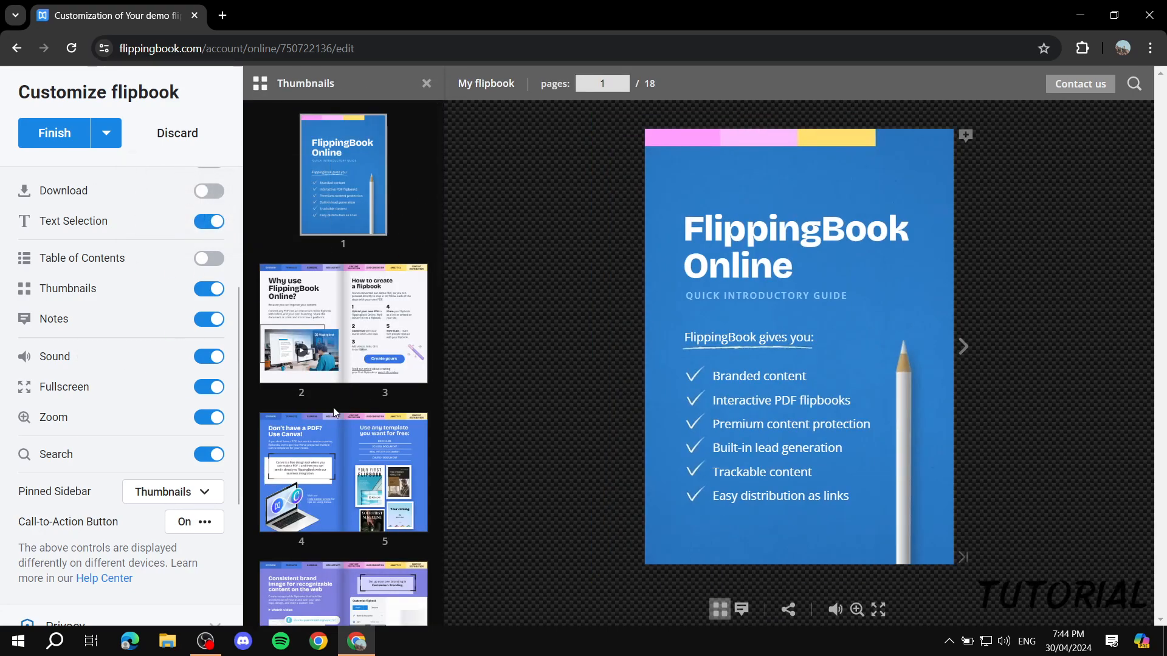
pyautogui.scroll(-4, 130, 373)
pyautogui.scroll(8, 173, 256)
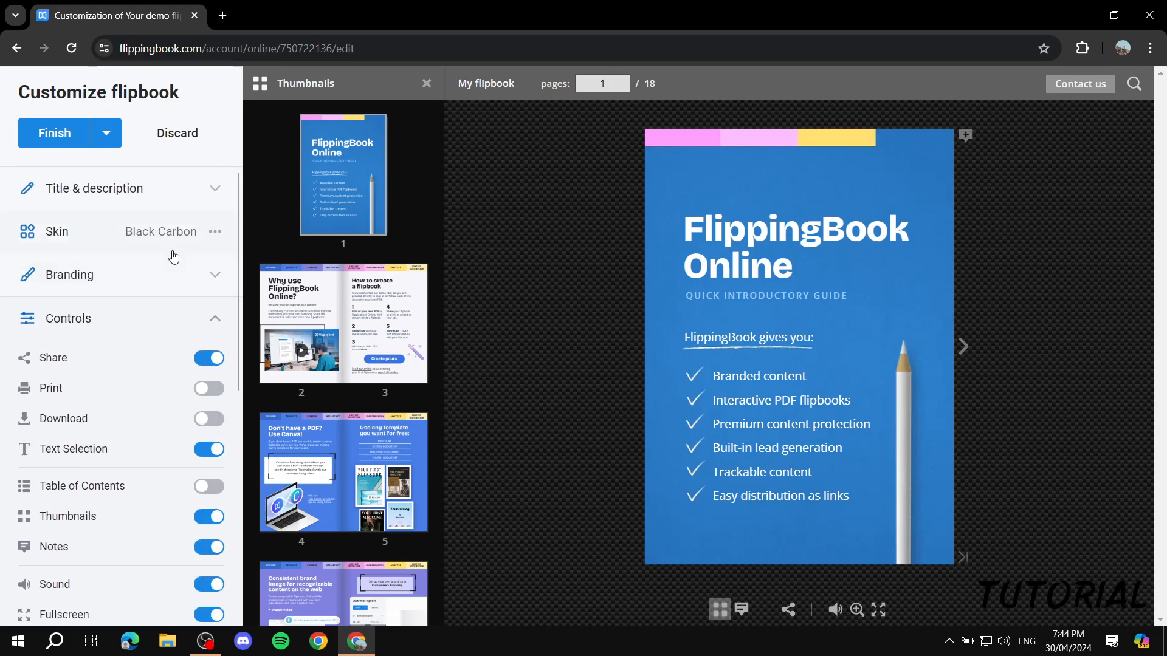
# Step: Close the controls settings and review the flipbook's privacy options
pyautogui.click(215, 318)
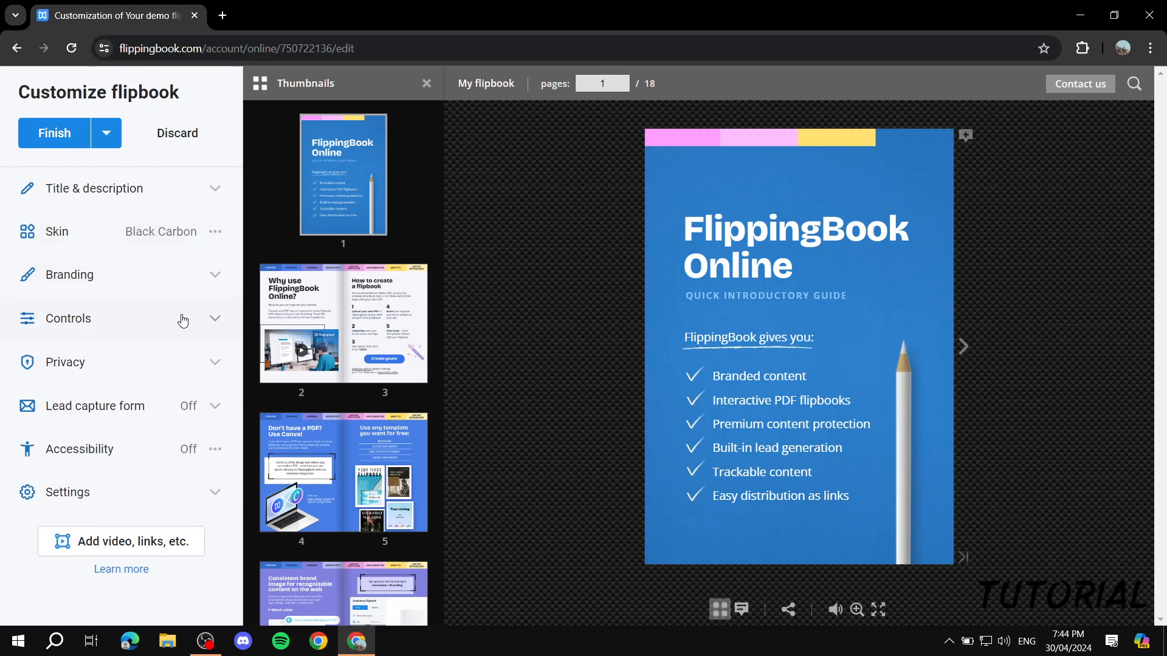
pyautogui.click(210, 363)
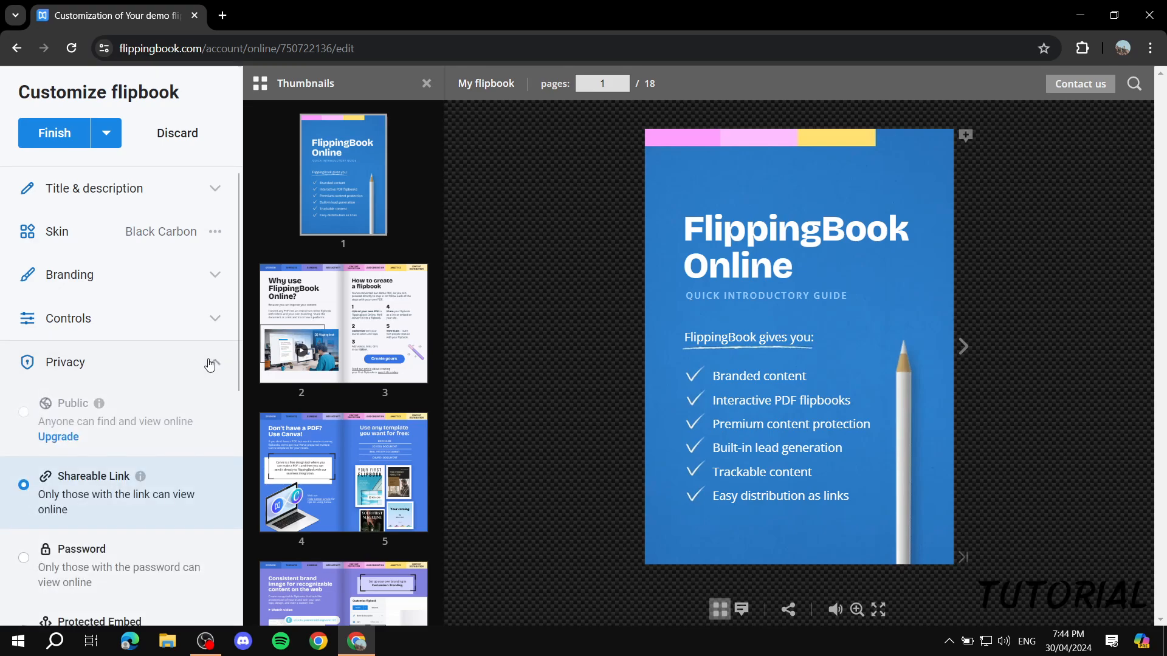
pyautogui.scroll(-3, 211, 371)
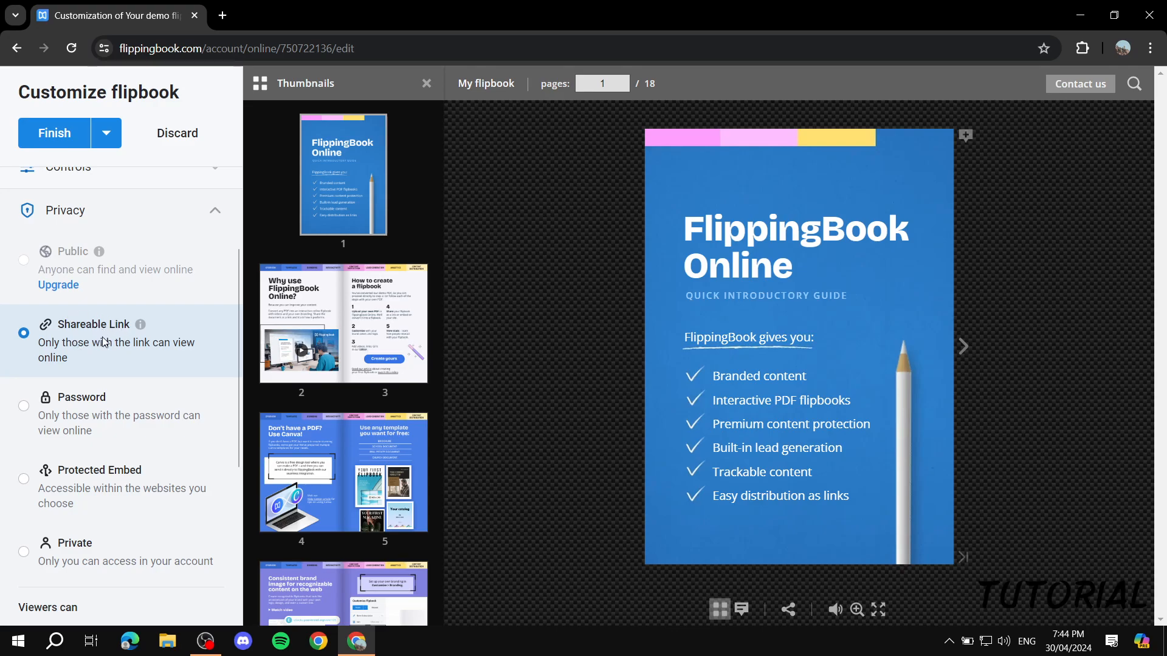
# Step: Try the Password, Protected Embed and Private access options for the flipbook, and return its privacy to Shareable Link
pyautogui.click(72, 406)
pyautogui.moveTo(115, 398)
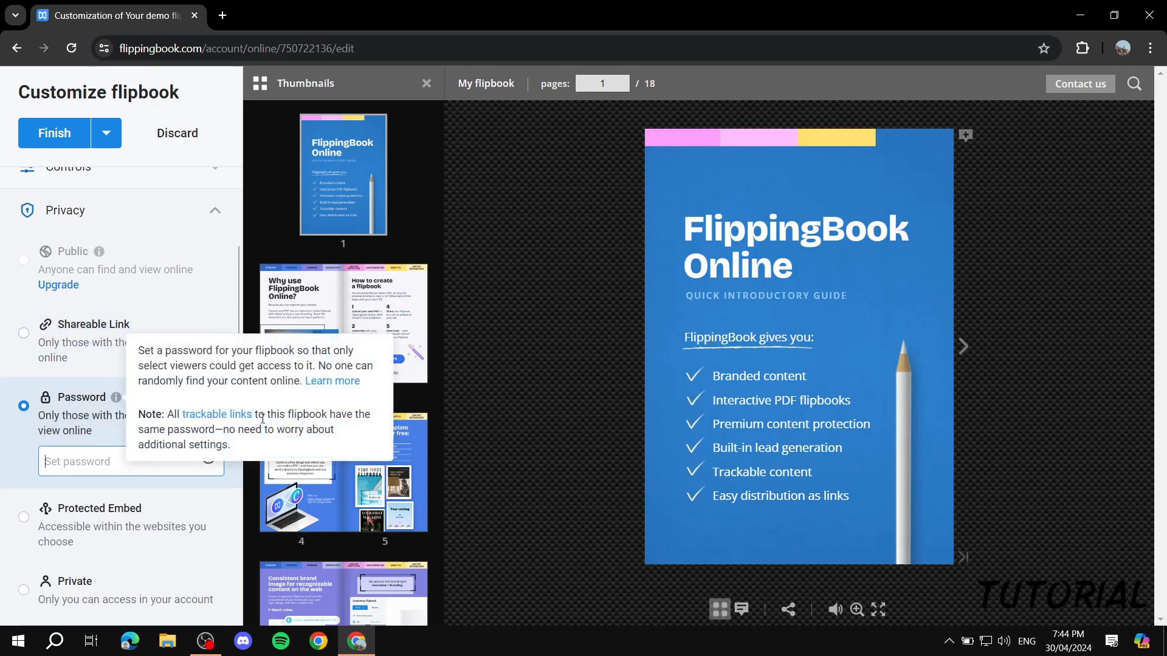
pyautogui.scroll(-3, 140, 376)
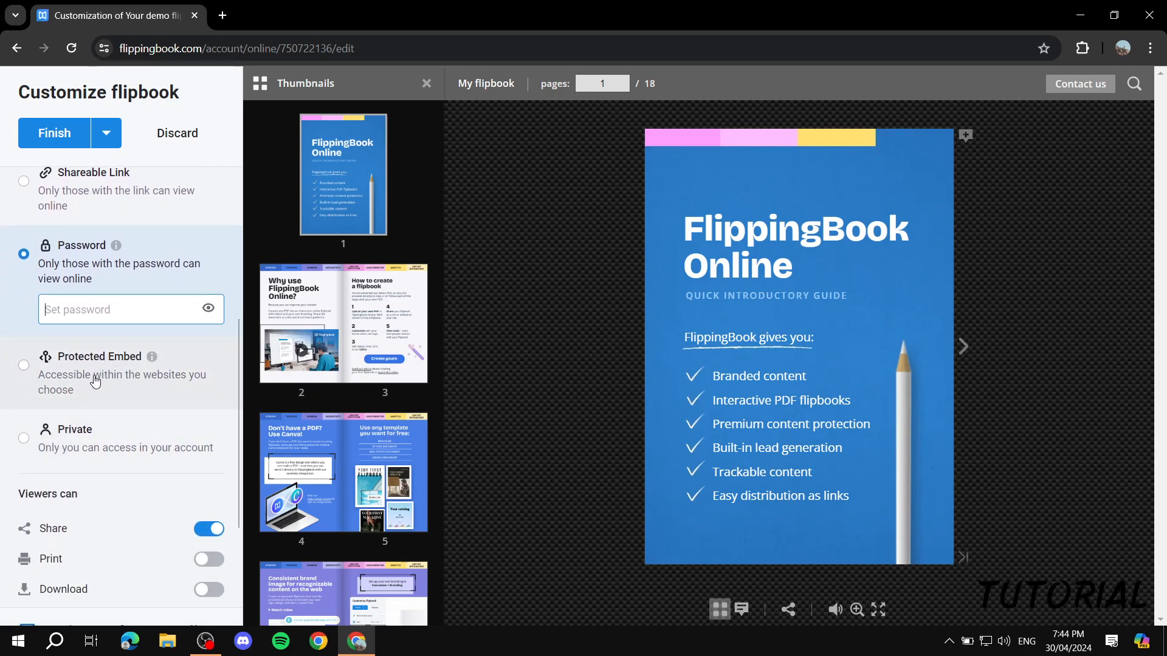
pyautogui.click(95, 381)
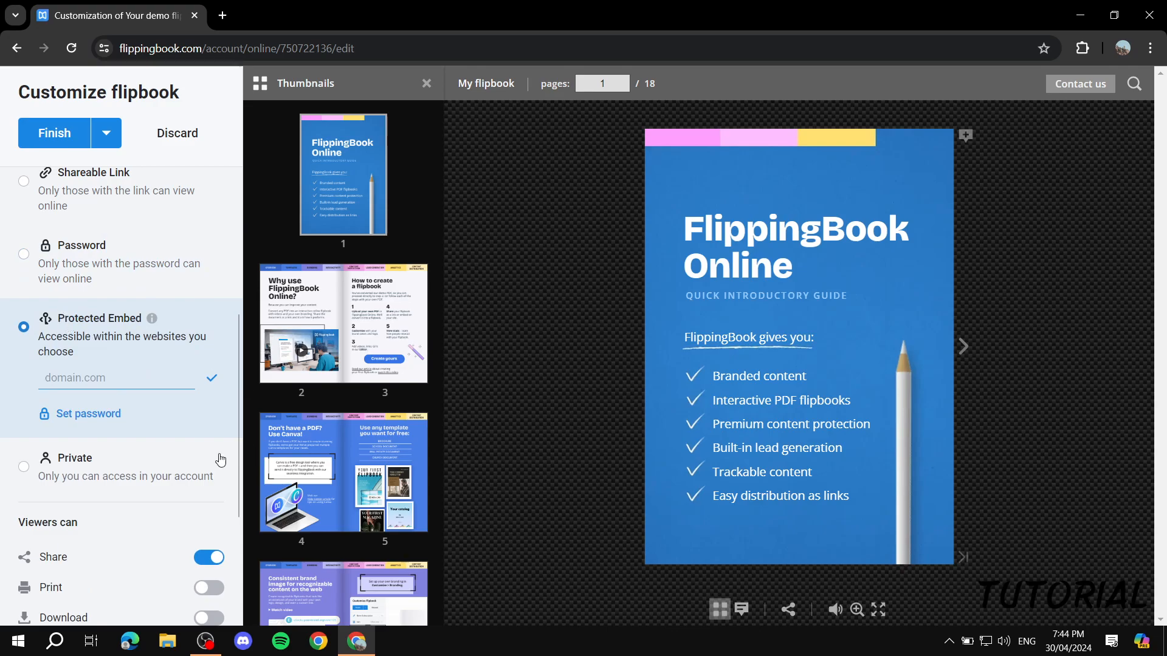
pyautogui.click(116, 465)
pyautogui.scroll(-3, 170, 382)
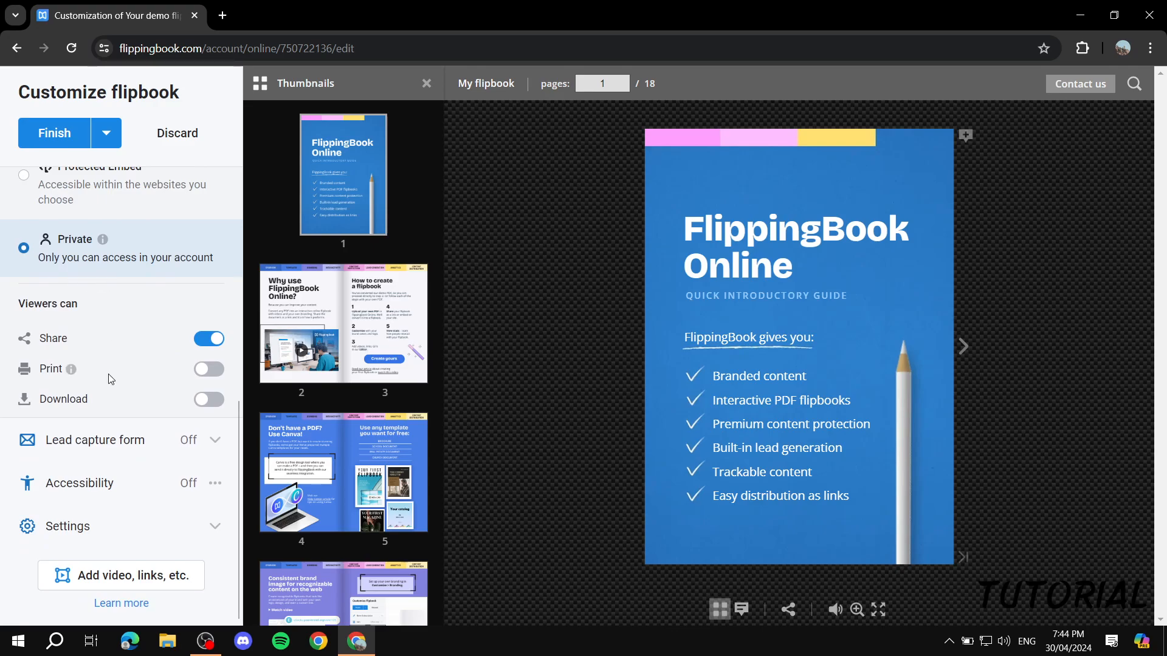
pyautogui.scroll(7, 31, 267)
pyautogui.scroll(-3, 49, 358)
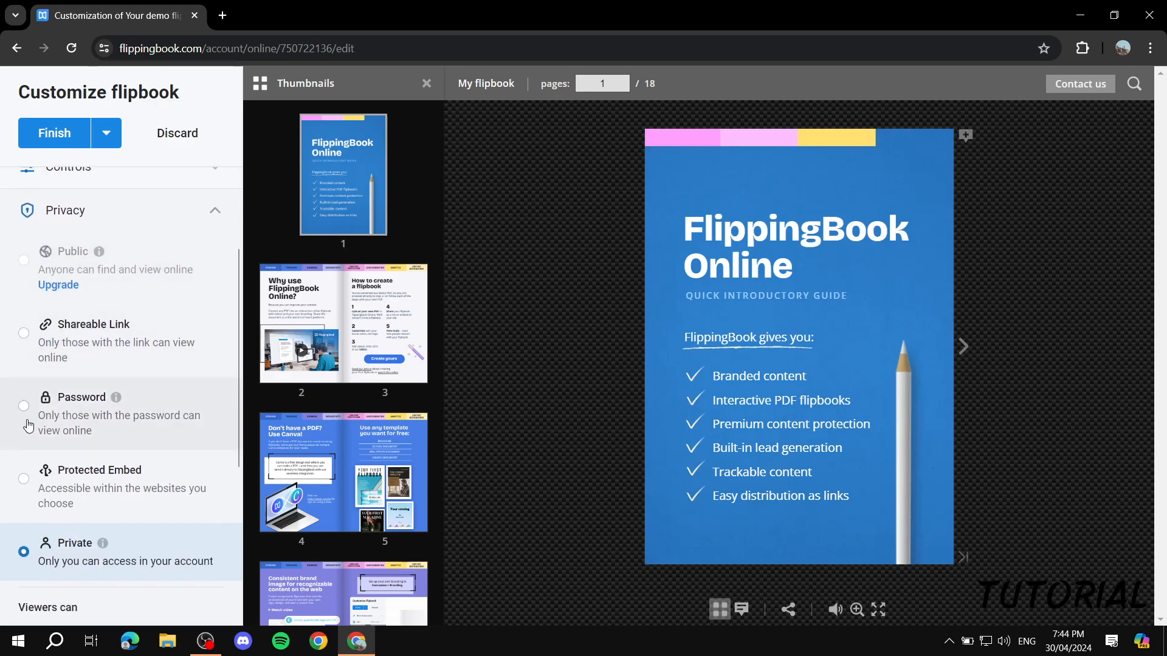
pyautogui.click(33, 336)
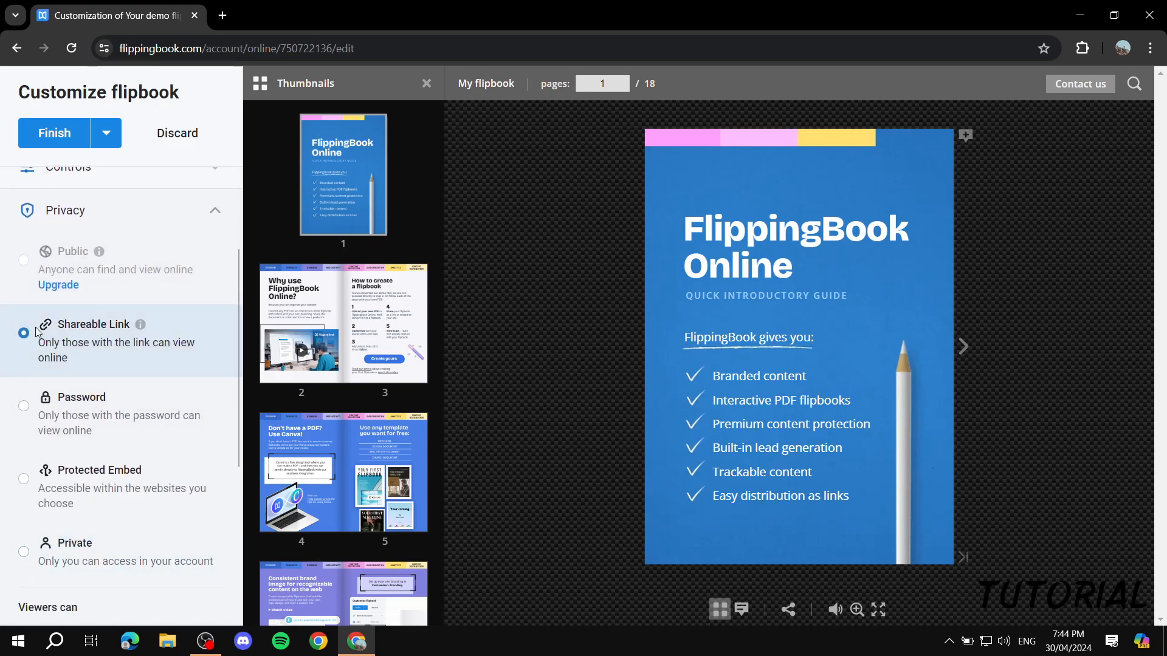
# Step: Review the privacy options and viewer permissions, and switch the Share permission off and on again
pyautogui.scroll(-4, 92, 304)
pyautogui.scroll(6, 88, 304)
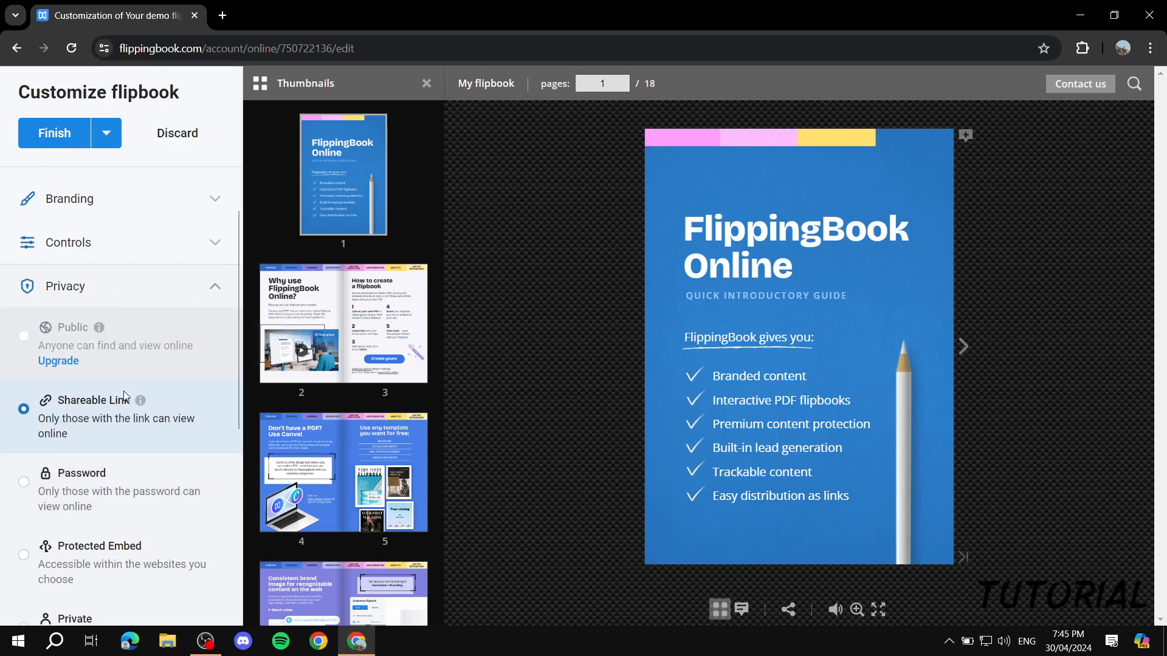
pyautogui.scroll(-2, 116, 401)
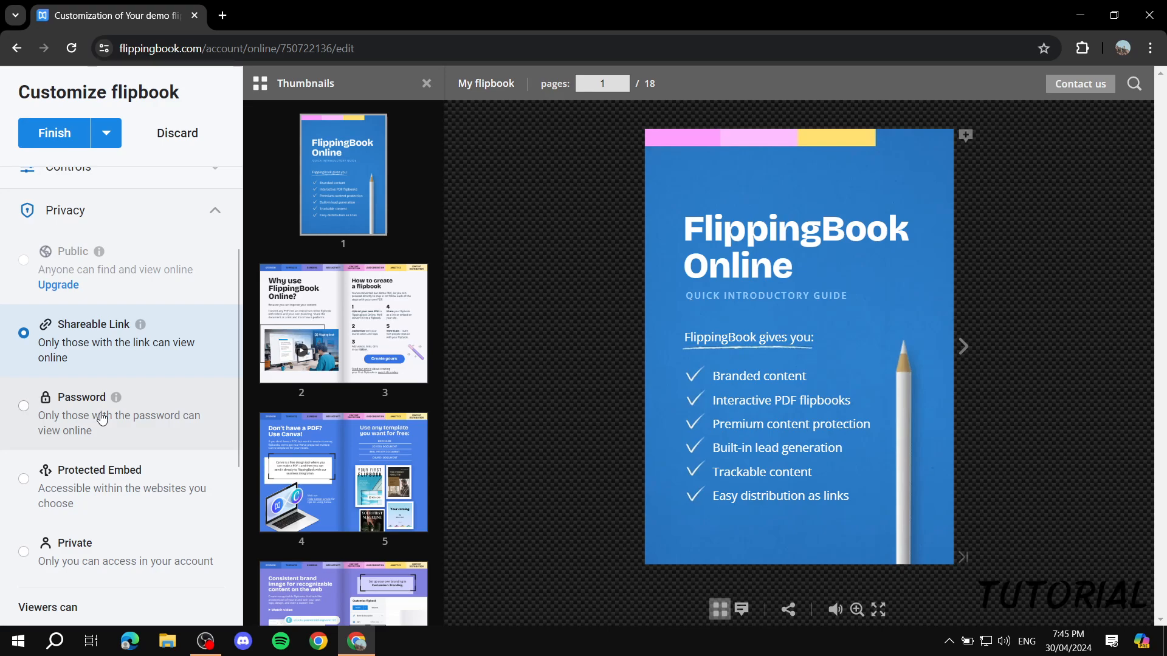
pyautogui.scroll(-5, 102, 418)
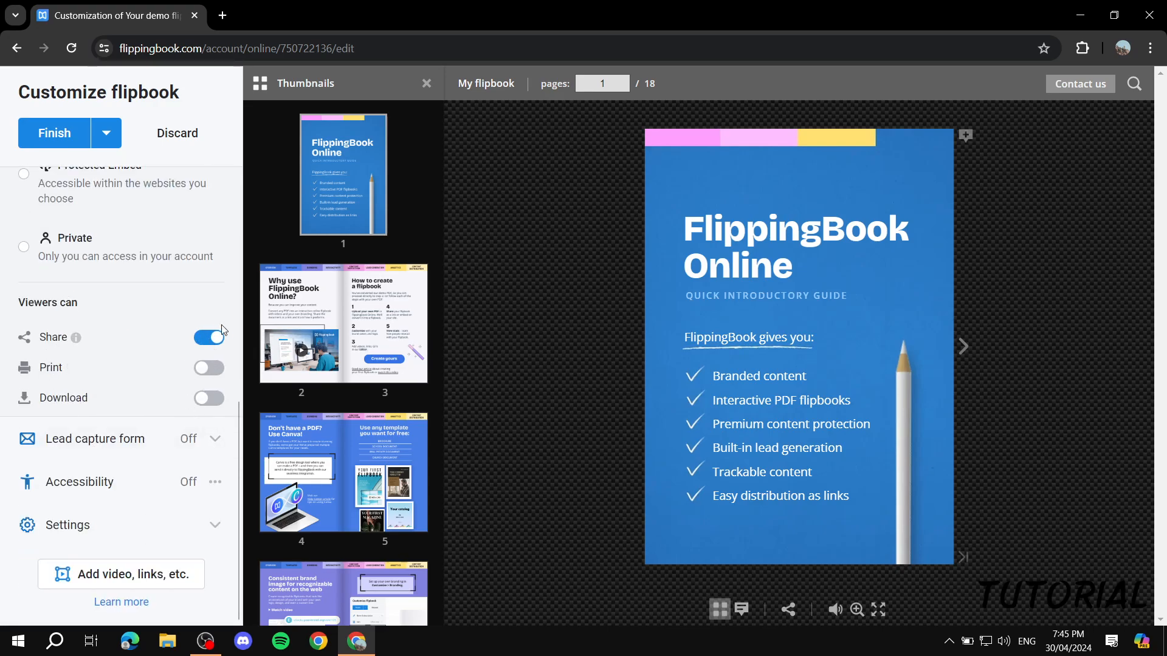
pyautogui.click(209, 341)
pyautogui.click(209, 343)
# Step: Enable the lead capture form and add first name and last name fields below the email field
pyautogui.click(193, 441)
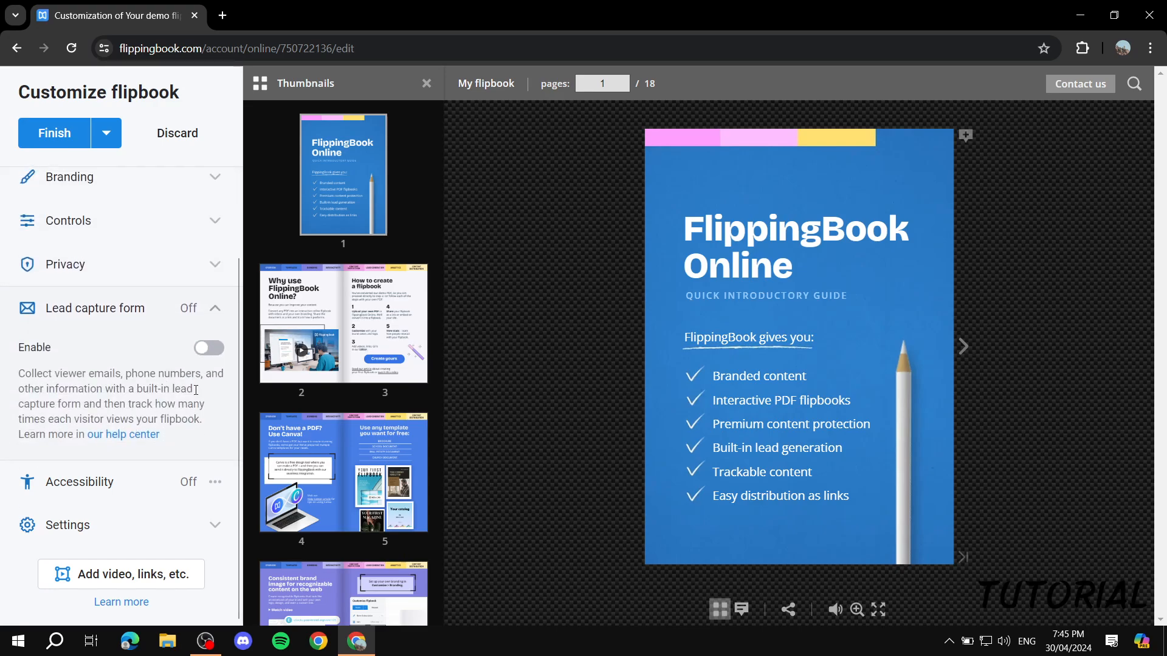
pyautogui.click(209, 349)
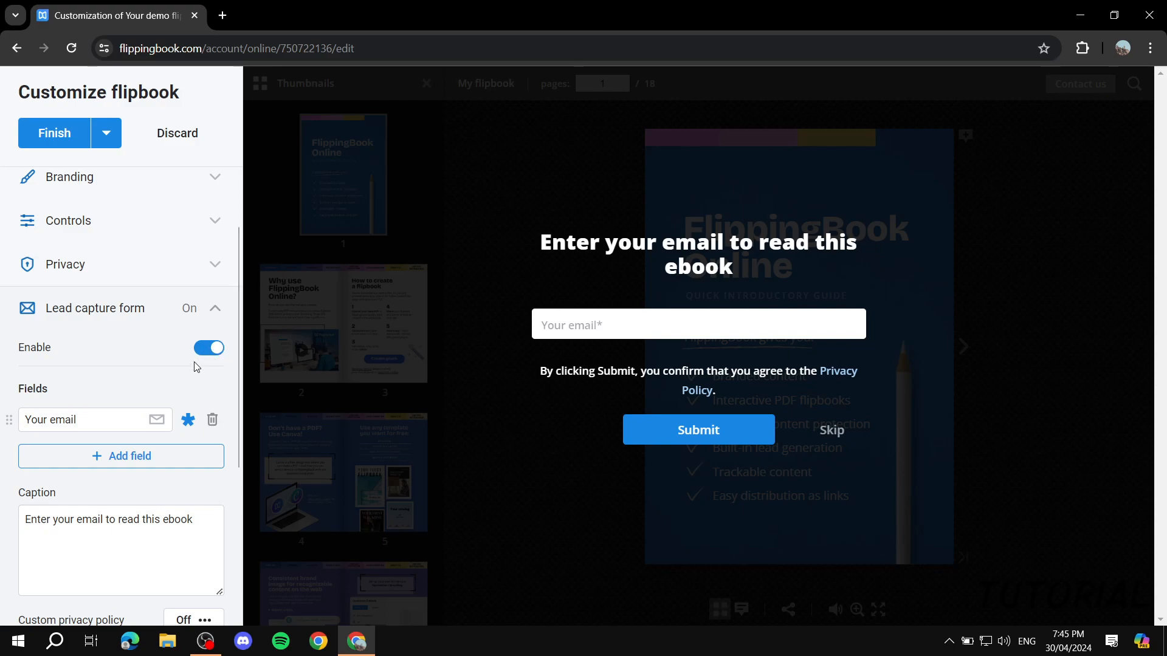
pyautogui.click(119, 460)
pyautogui.click(88, 516)
pyautogui.click(211, 452)
pyautogui.click(148, 463)
pyautogui.click(86, 491)
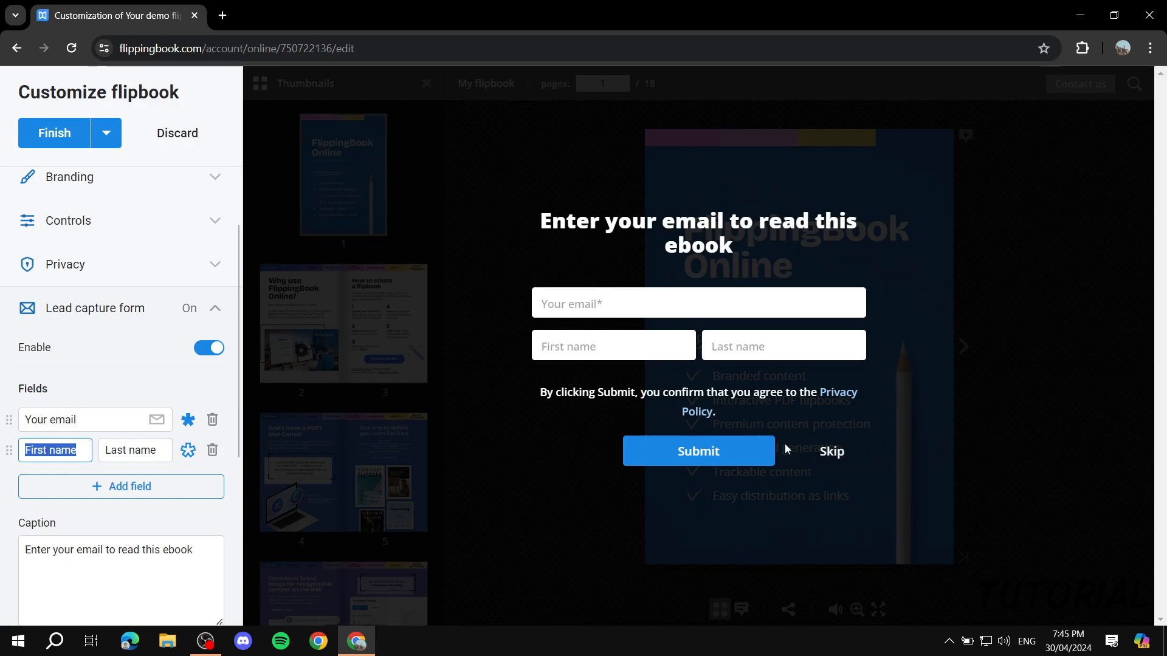
# Step: Disallow skipping the lead capture form, and disable the form
pyautogui.scroll(-5, 149, 486)
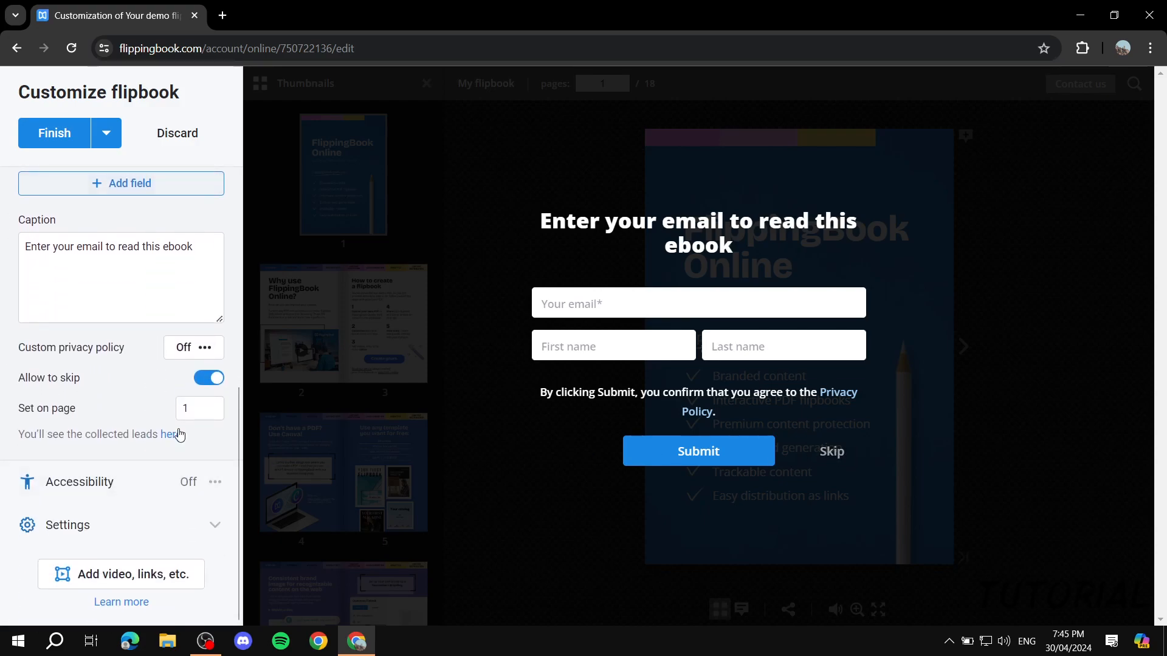
pyautogui.click(209, 378)
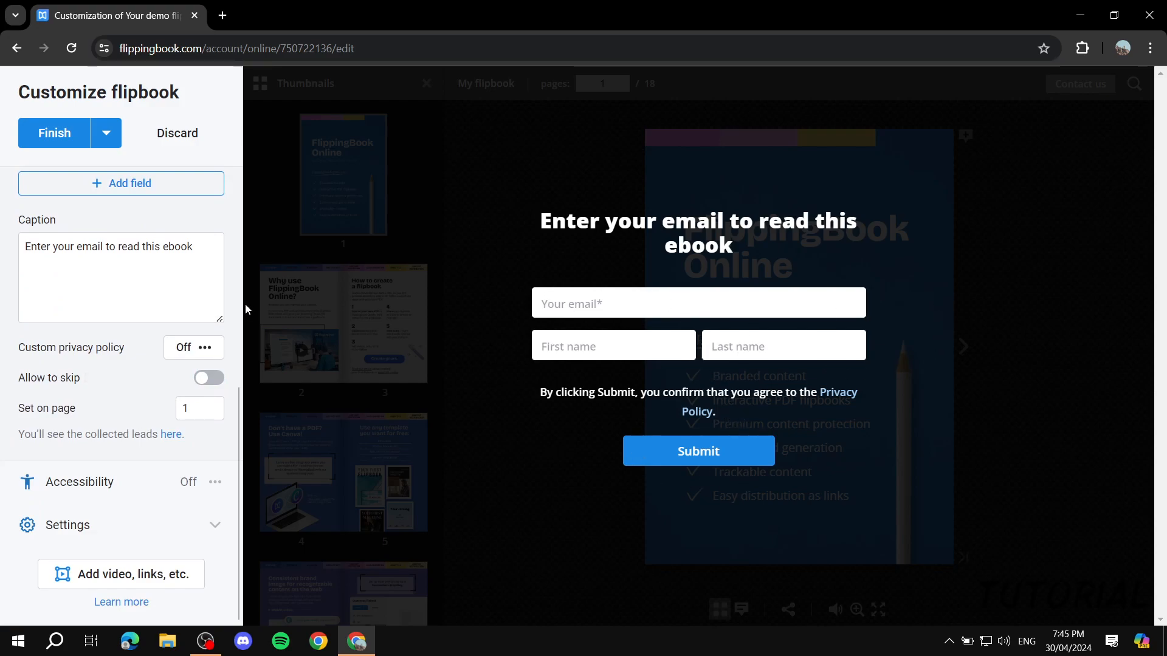
pyautogui.scroll(3, 163, 215)
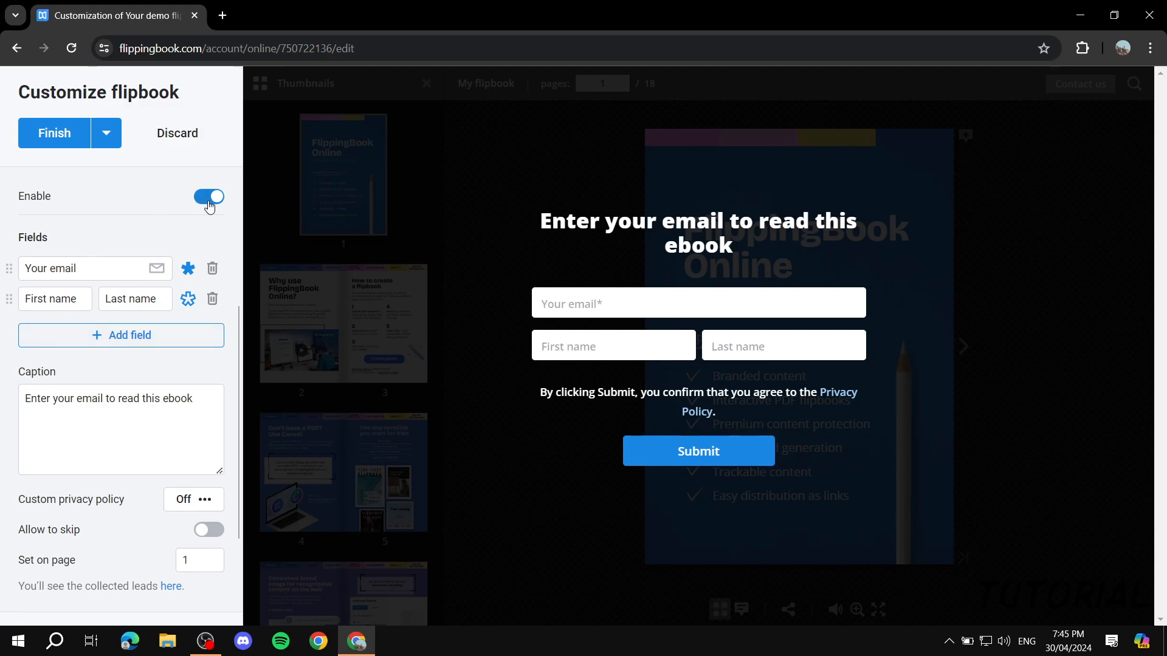
pyautogui.scroll(2, 210, 206)
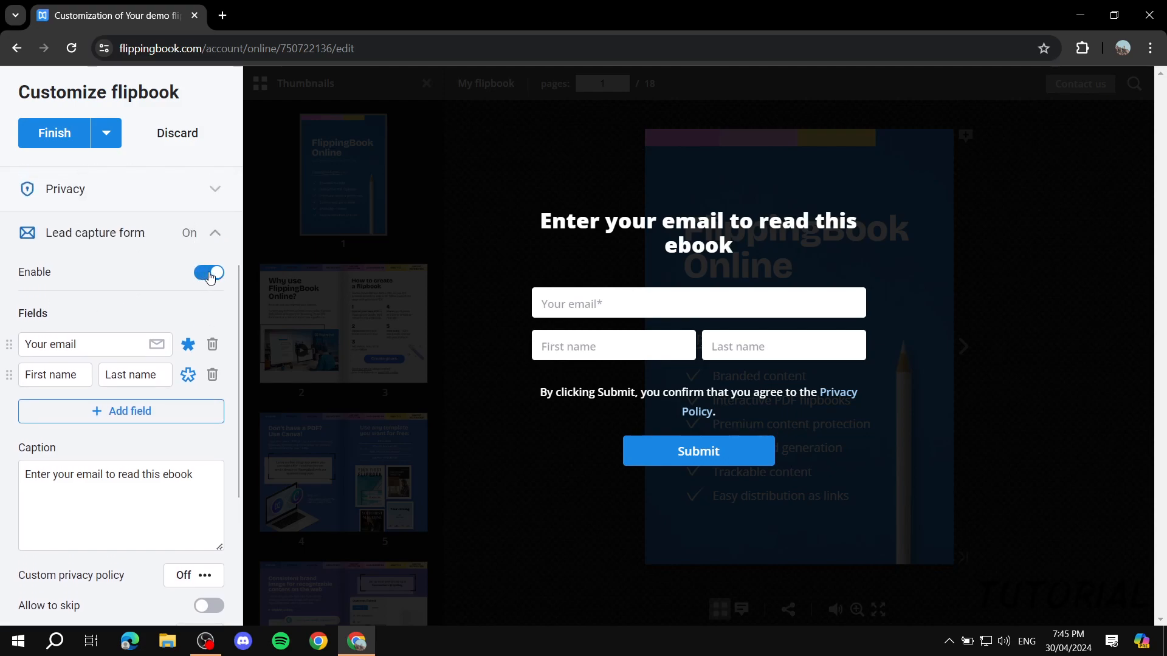
pyautogui.click(210, 275)
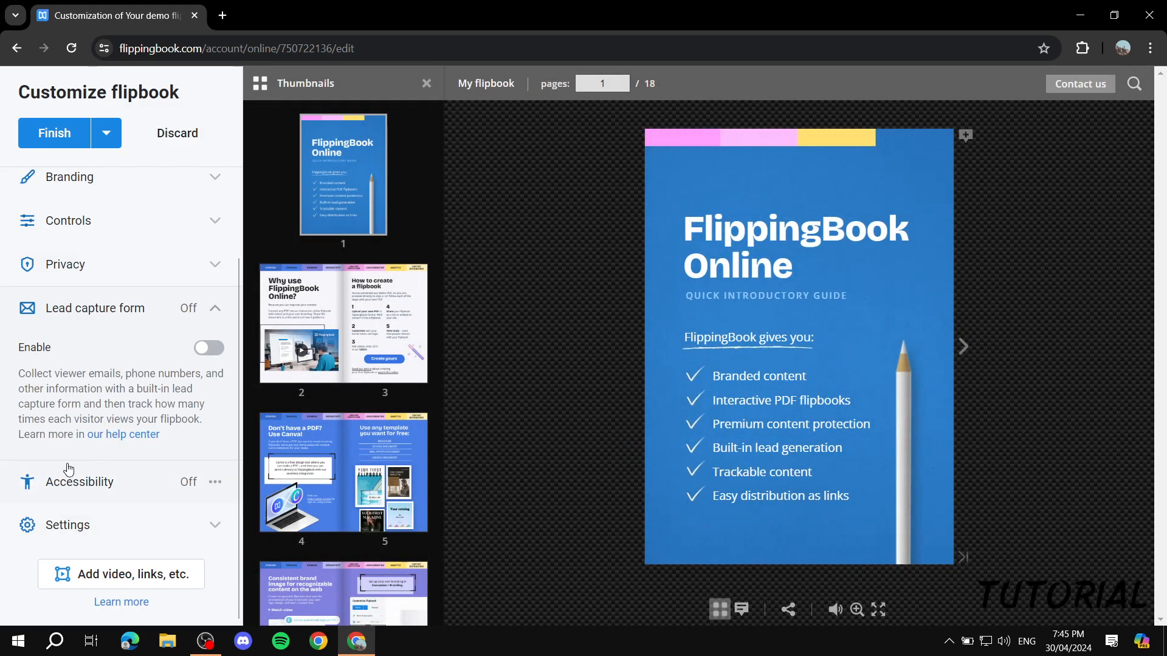
# Step: Try Original PDF as the flipbook's accessible version, and set accessibility back to Off
pyautogui.click(98, 481)
pyautogui.moveTo(639, 336)
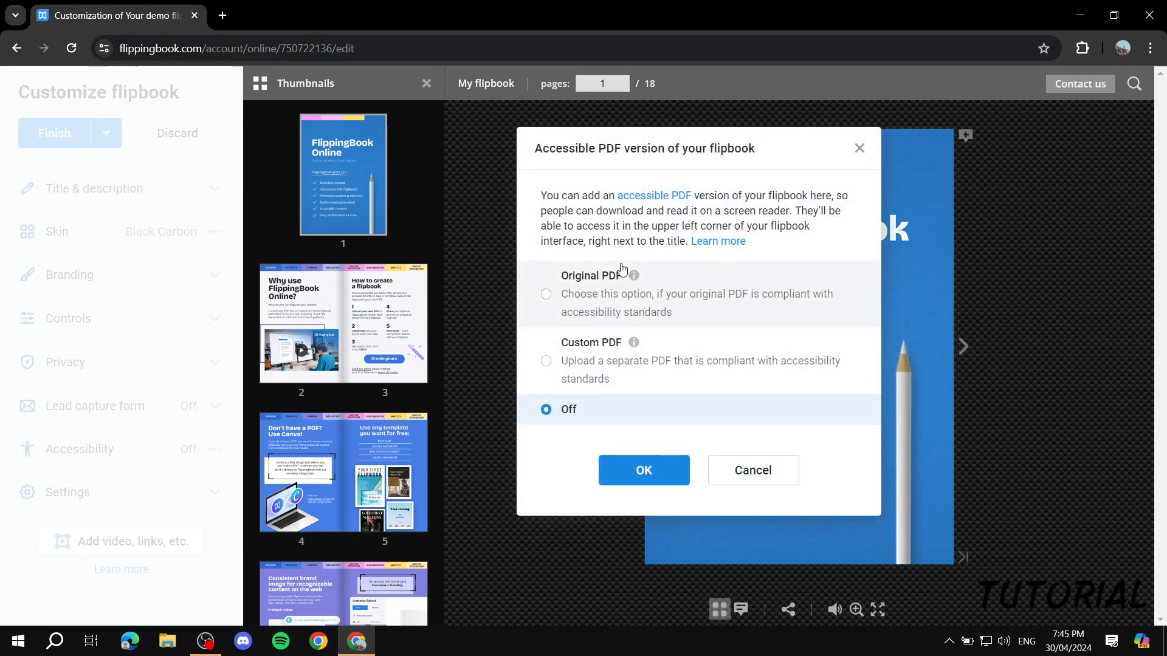
pyautogui.click(599, 285)
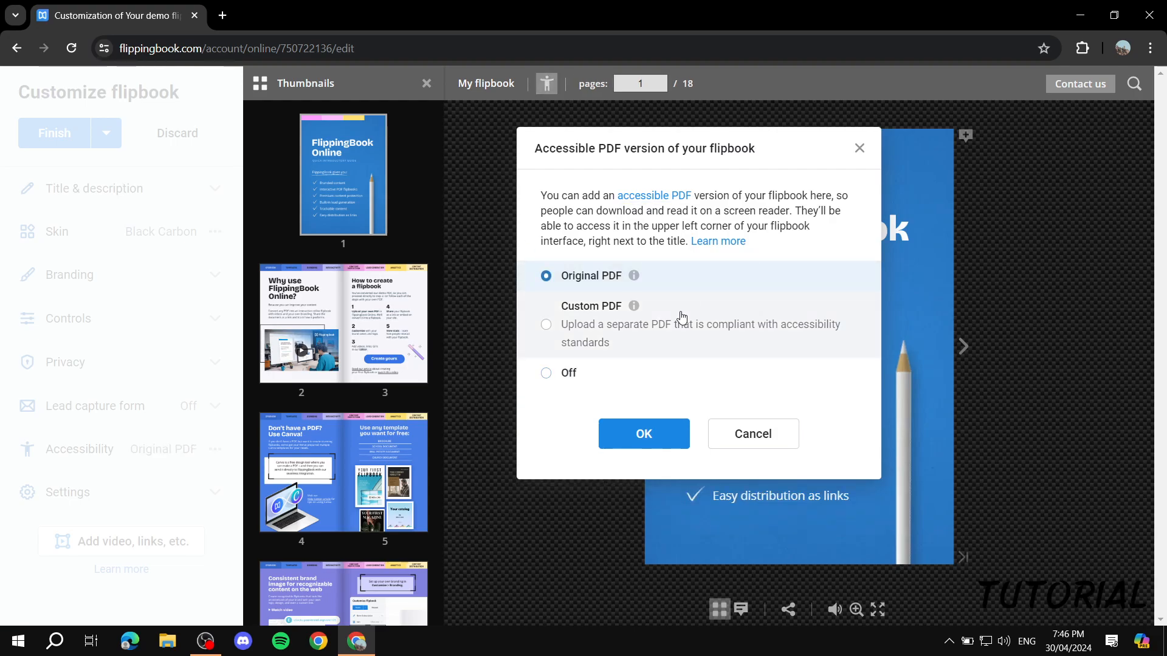
pyautogui.click(552, 374)
pyautogui.click(679, 473)
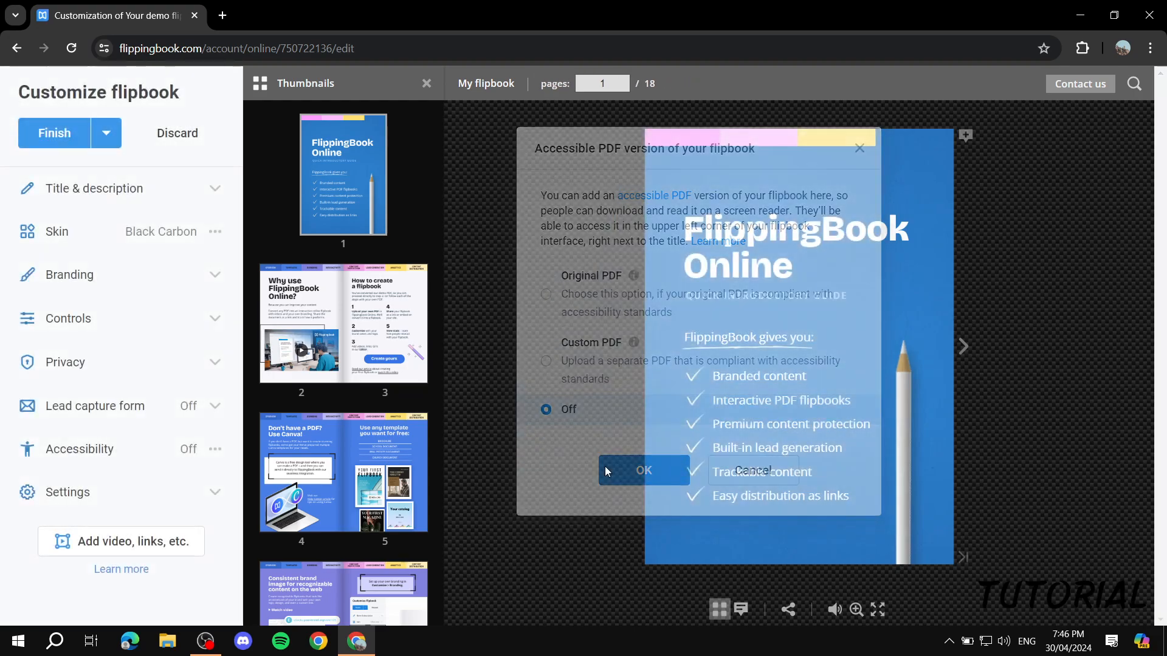
# Step: Open the flipbook's general settings and page forward to pages 8-9 to preview the Flip page turning
pyautogui.click(127, 493)
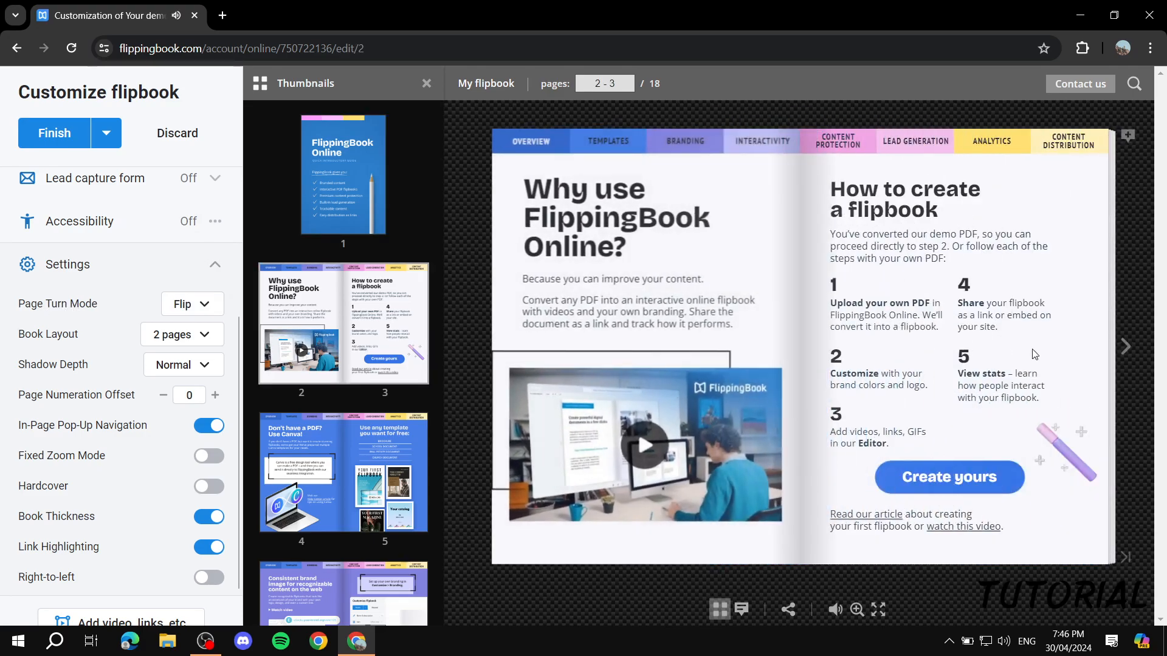
pyautogui.click(1128, 349)
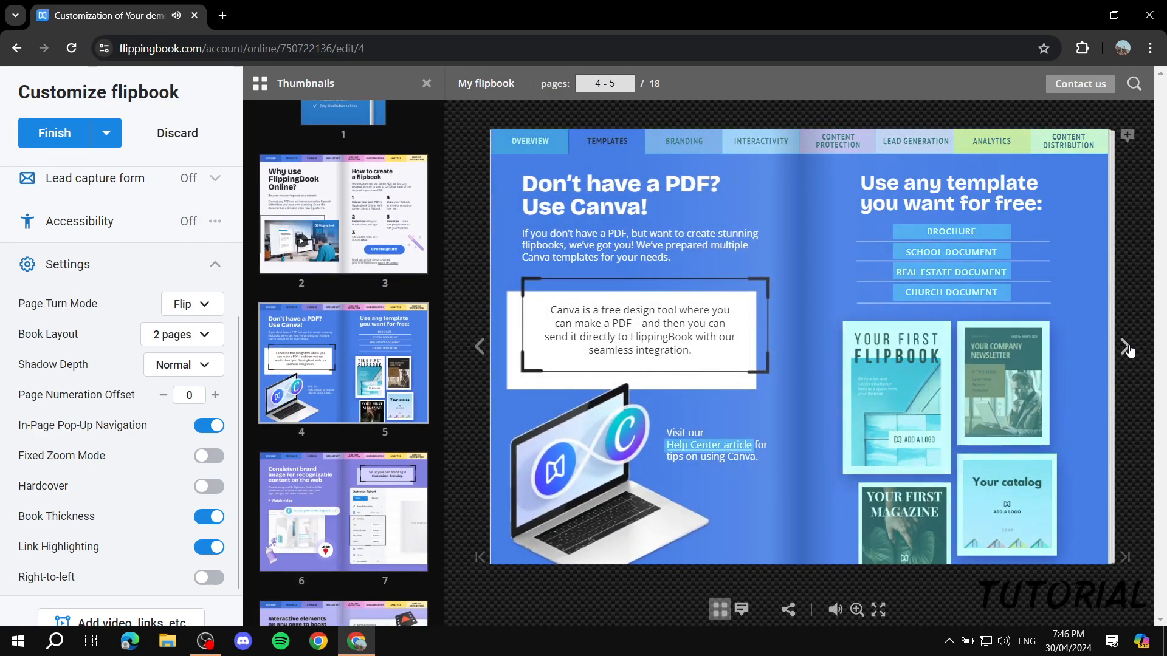
pyautogui.click(1128, 350)
pyautogui.click(1128, 350)
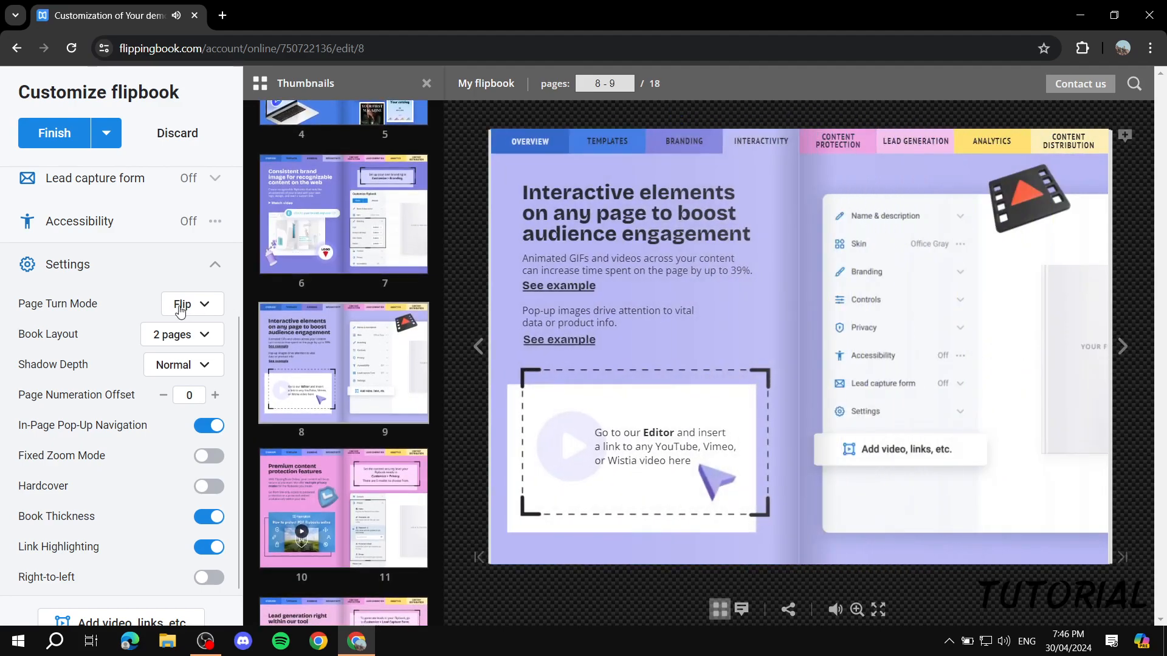
# Step: Try the Slide page turn mode by paging forward and back, and set the mode back to Flip
pyautogui.click(205, 305)
pyautogui.click(180, 354)
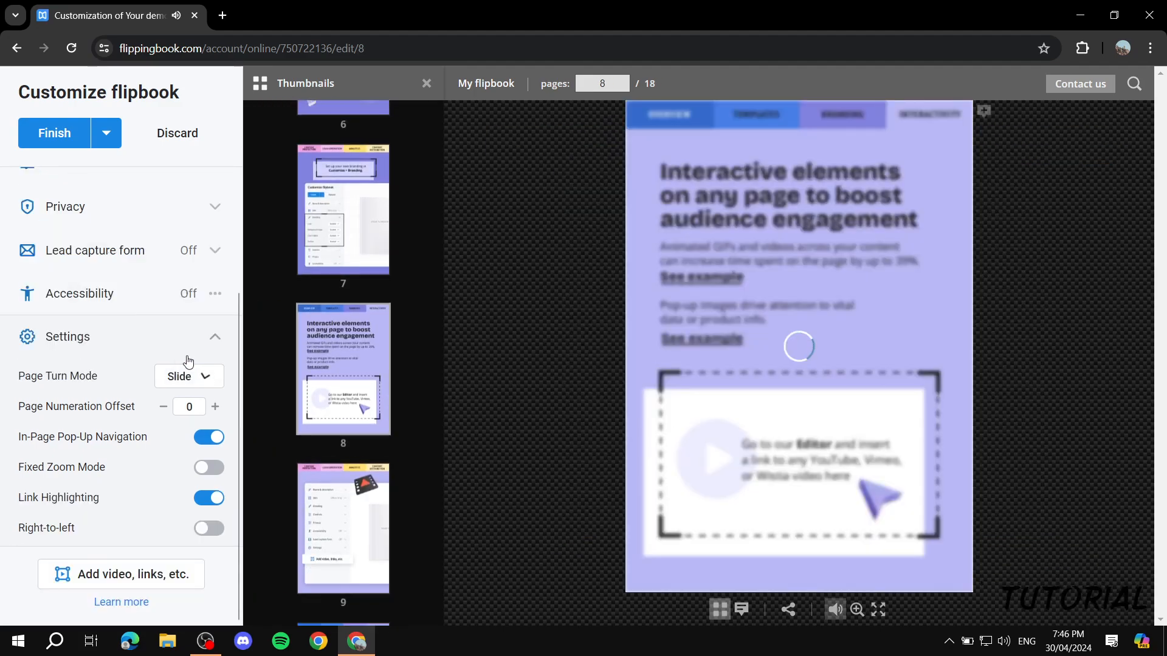
pyautogui.click(1133, 350)
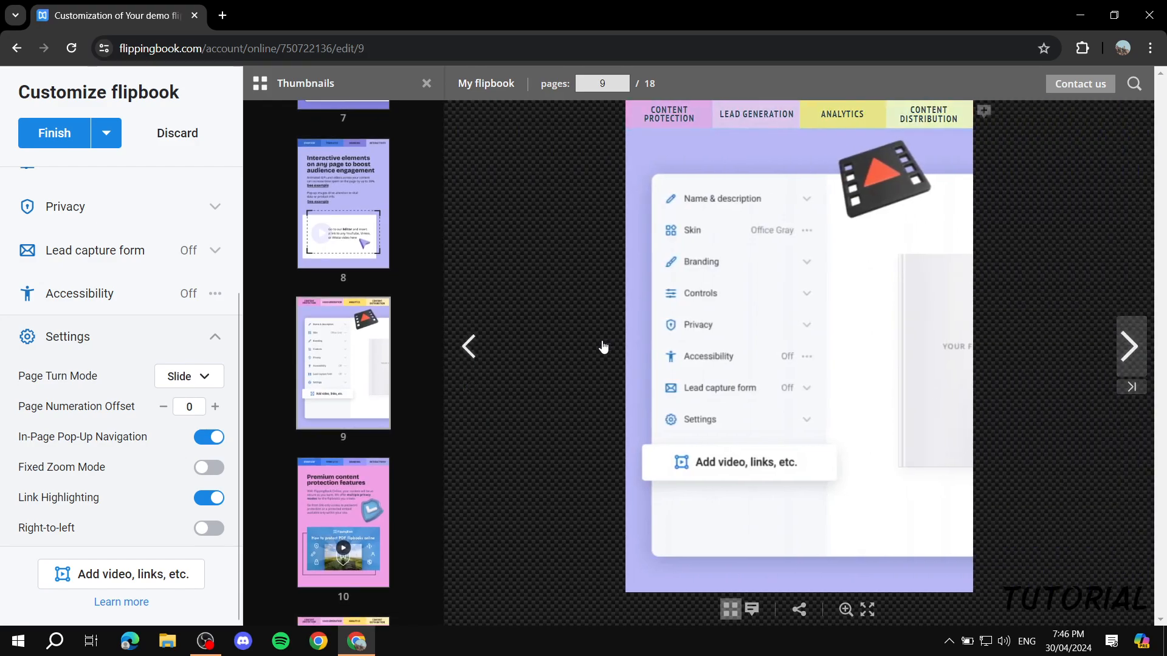
pyautogui.click(480, 345)
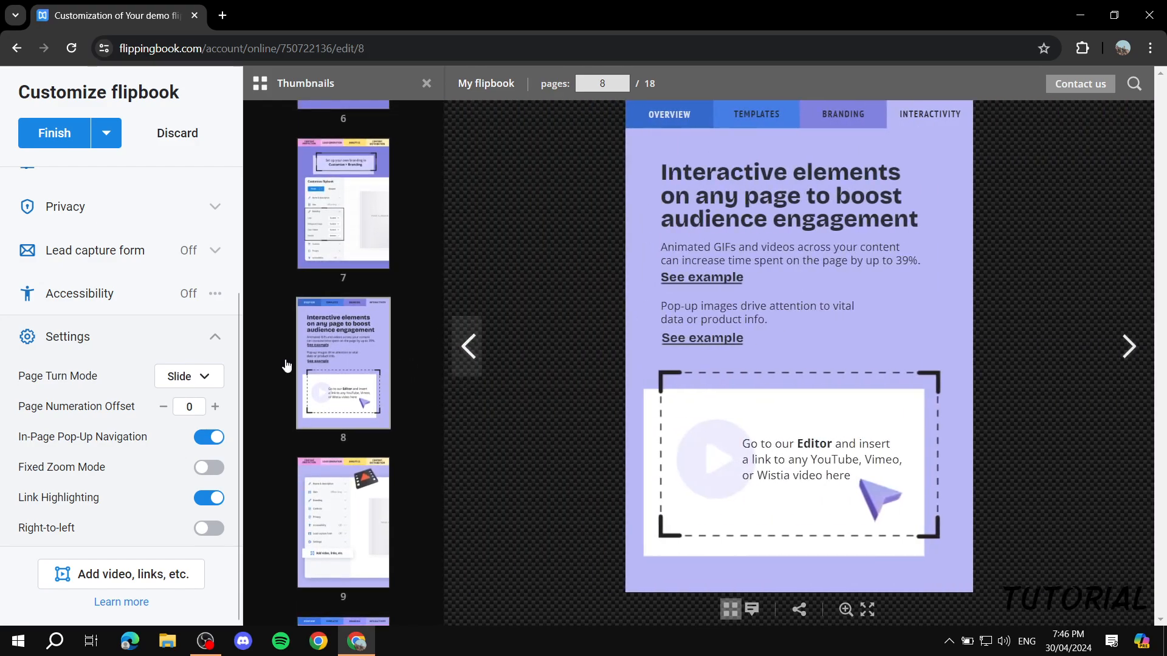
pyautogui.click(203, 377)
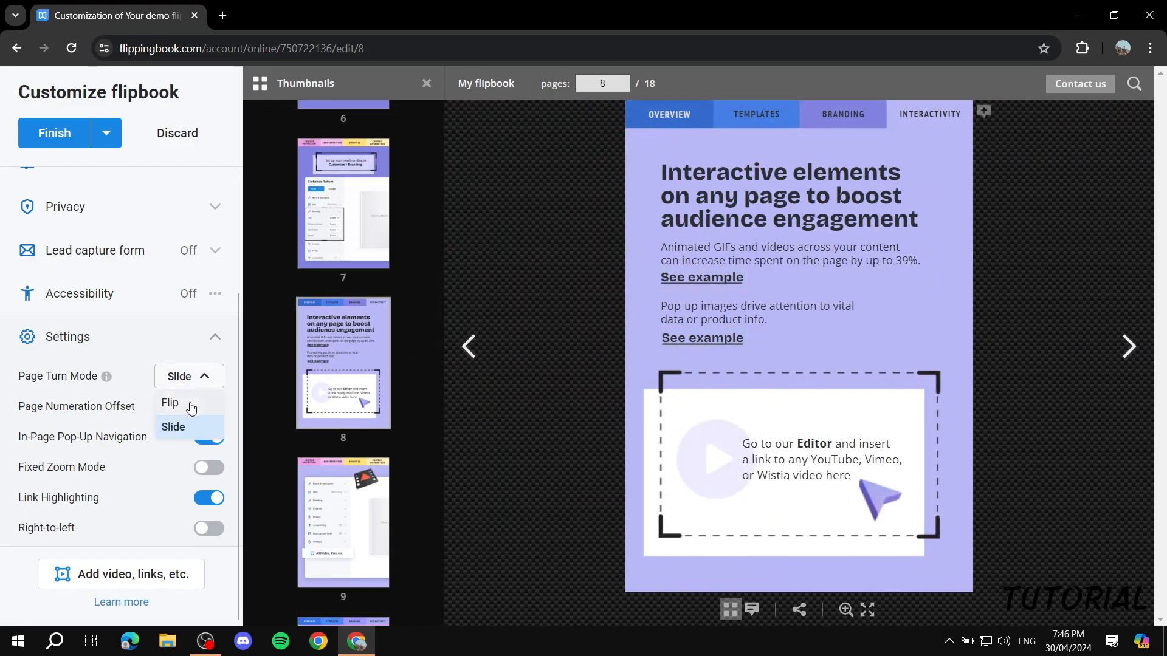
pyautogui.click(177, 403)
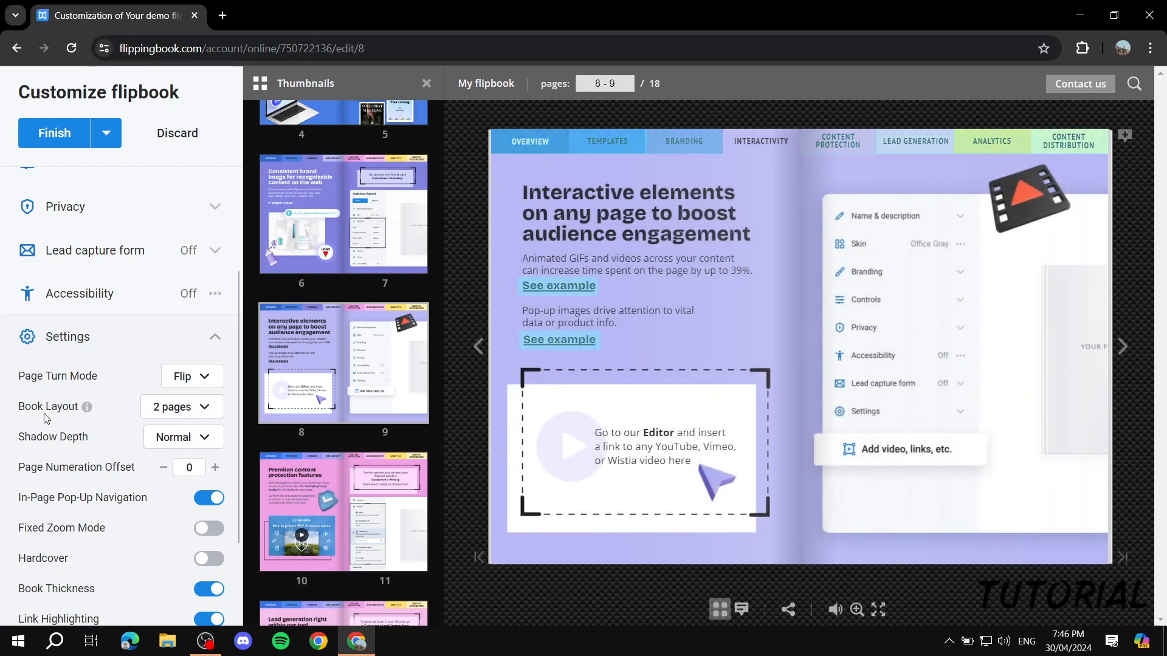
# Step: Try the 1 page book layout, and set the layout back to 2 pages
pyautogui.click(186, 412)
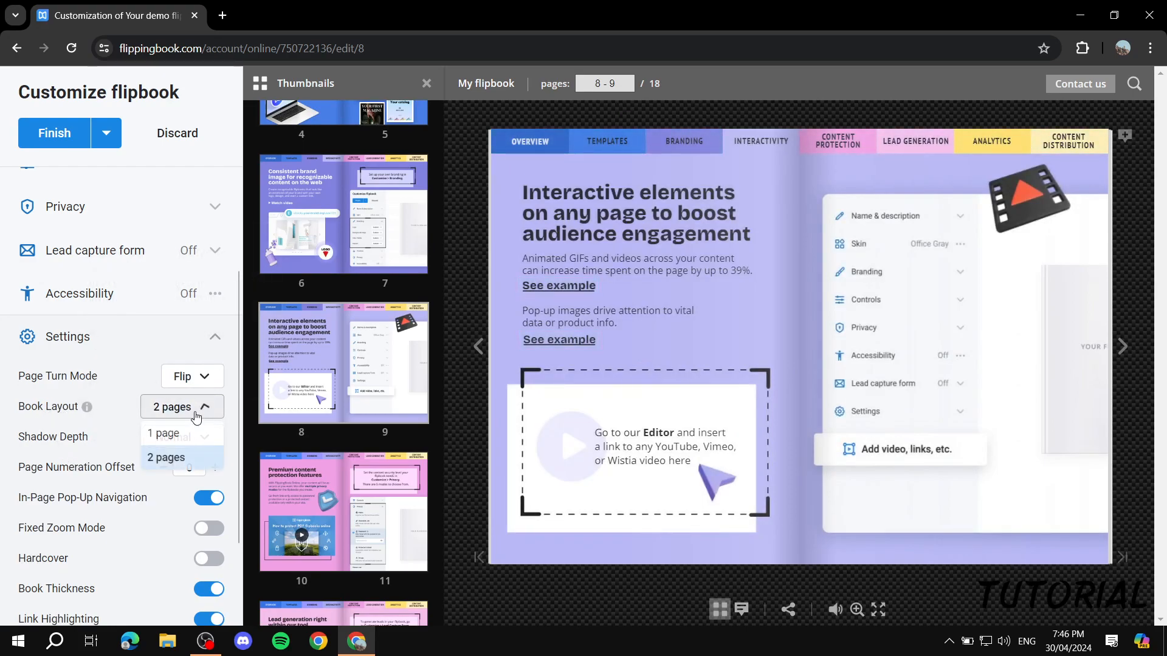
pyautogui.click(176, 432)
pyautogui.click(200, 410)
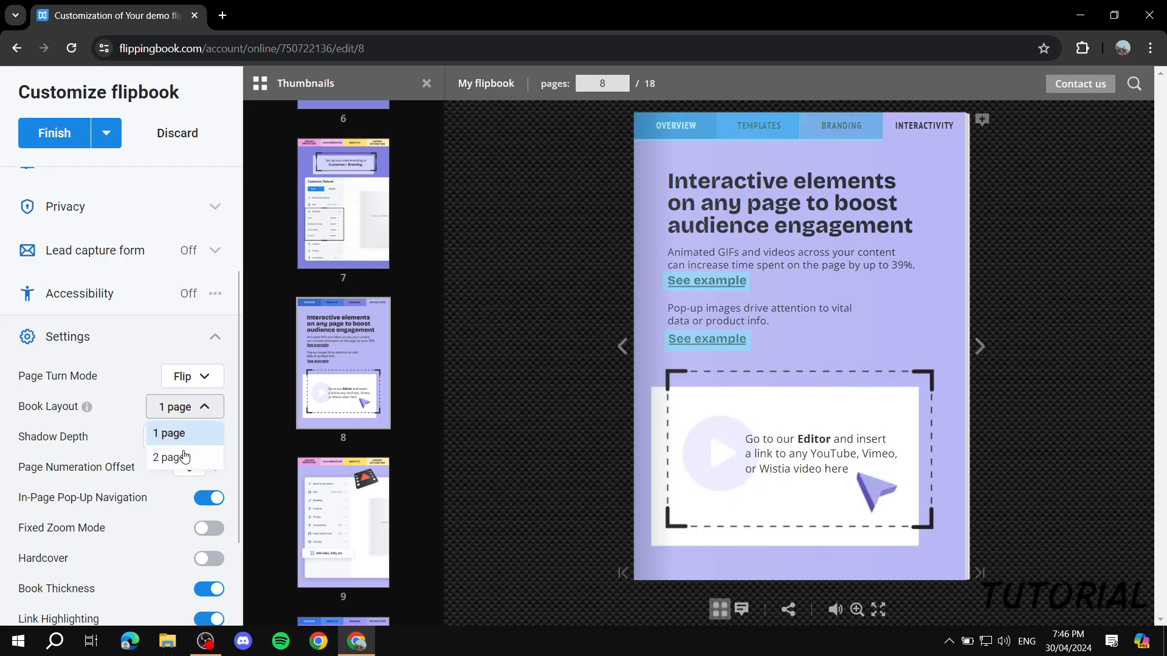
pyautogui.click(180, 456)
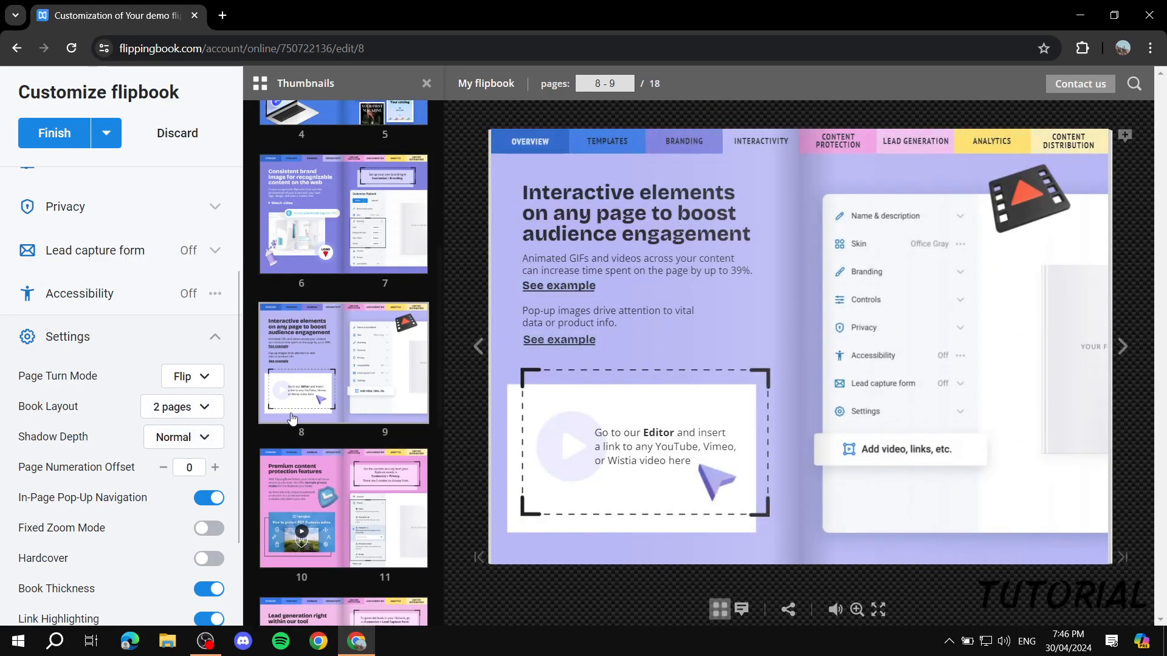
# Step: Try the Light and None shadow depths, and set the shadow depth back to Normal
pyautogui.click(182, 437)
pyautogui.click(183, 496)
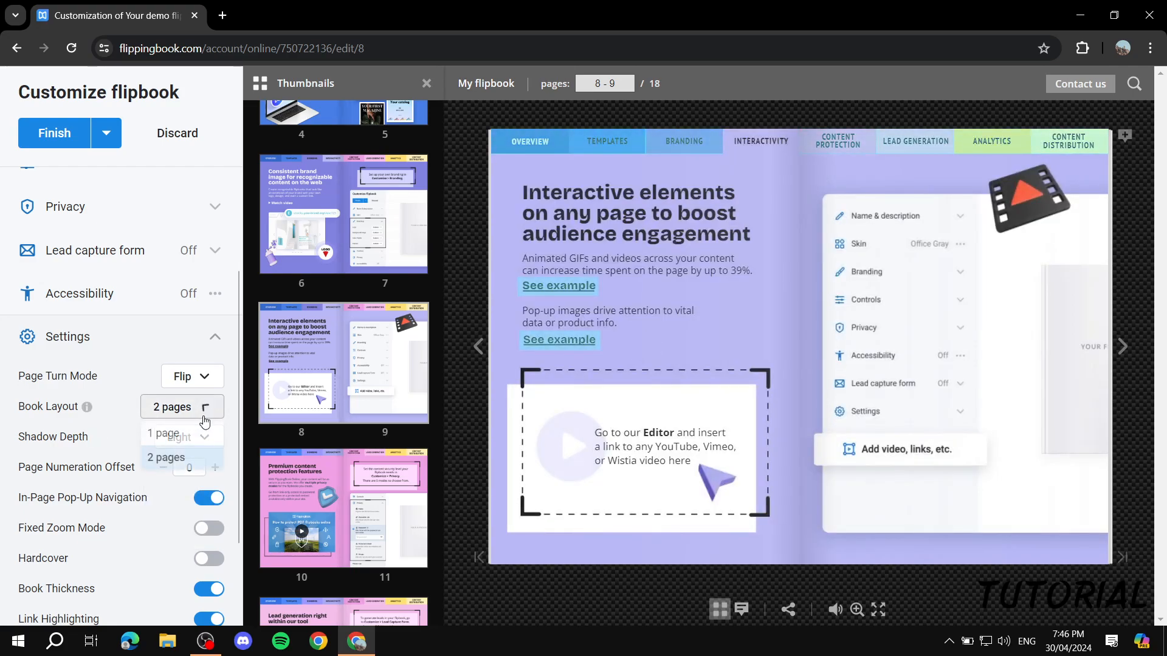
pyautogui.click(182, 437)
pyautogui.click(193, 465)
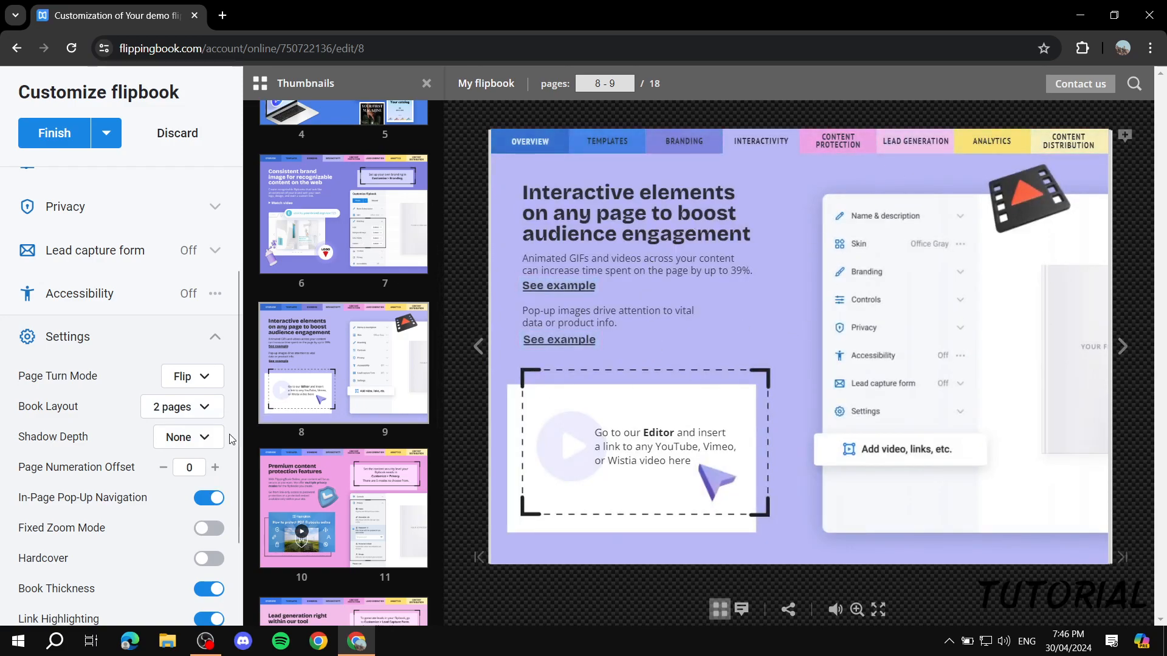
pyautogui.click(200, 437)
pyautogui.click(184, 514)
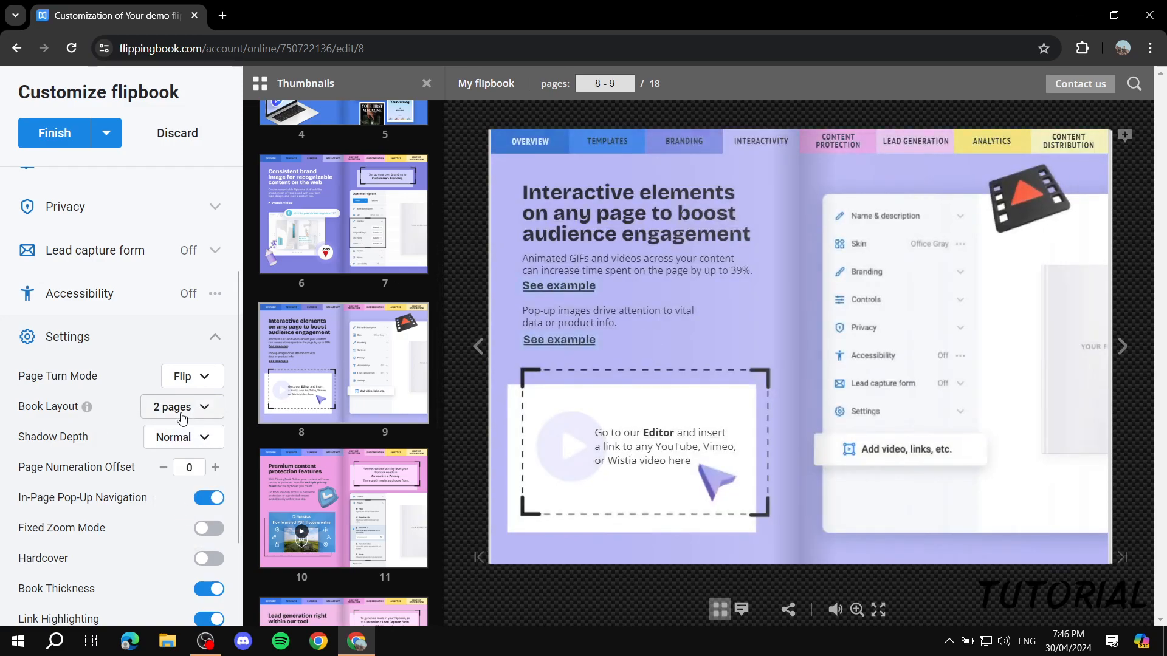
pyautogui.scroll(-2, 171, 420)
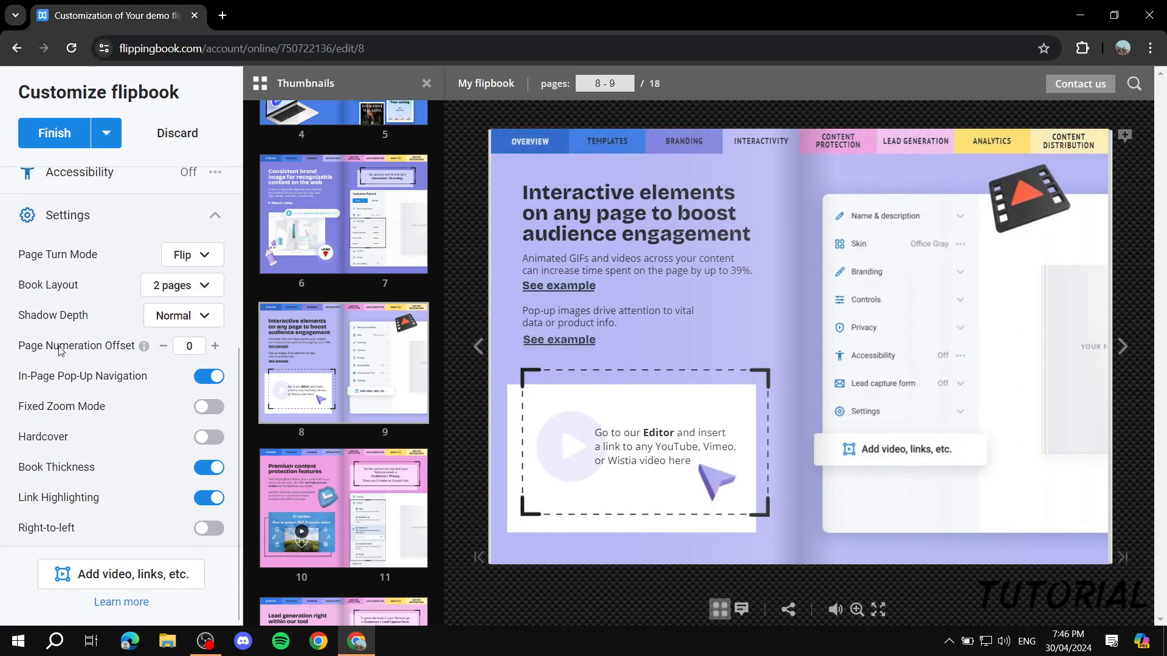
# Step: Try a page numeration offset of 3, and set the offset back to 0
pyautogui.scroll(6, 365, 277)
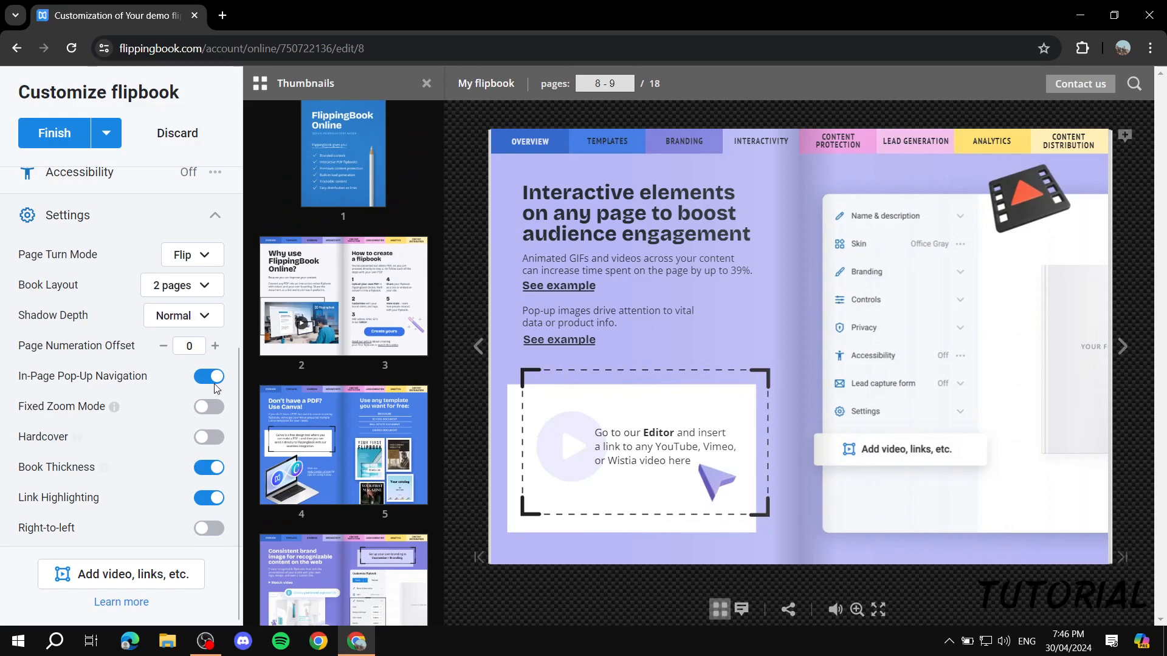
pyautogui.click(216, 346)
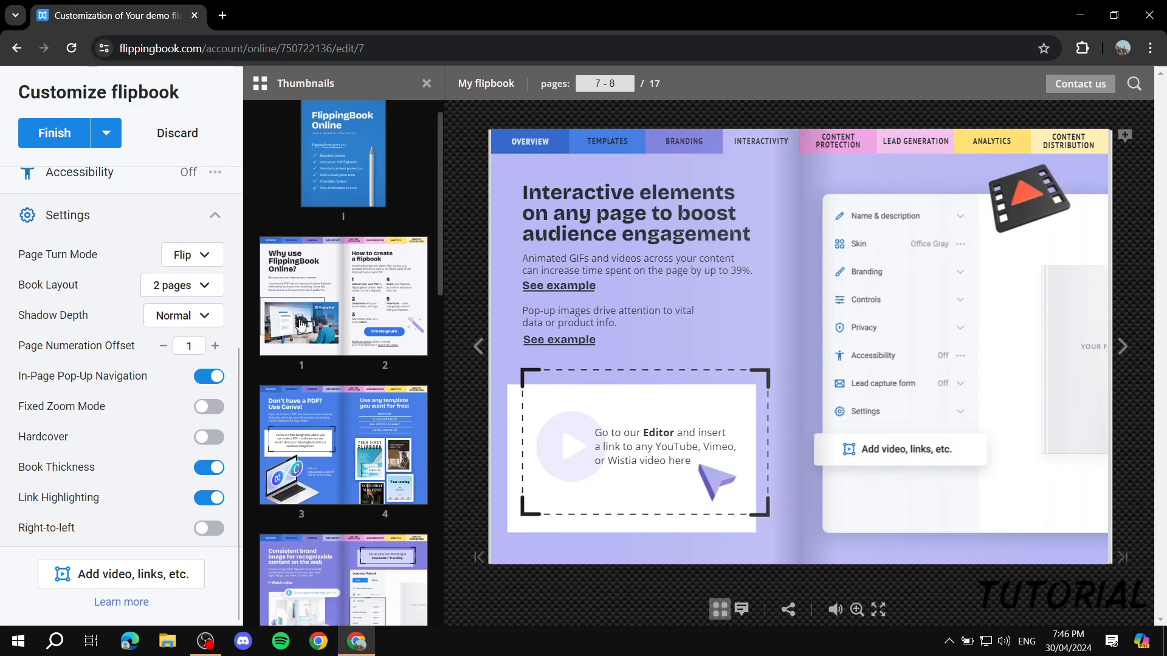
pyautogui.click(215, 346)
pyautogui.click(215, 345)
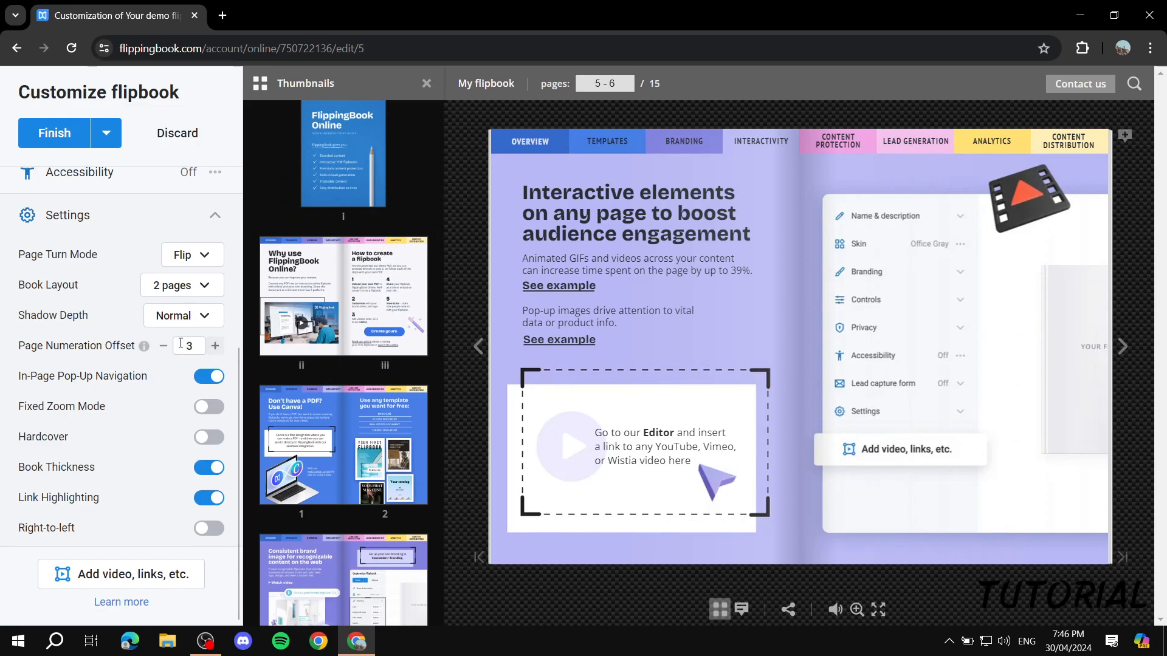
pyautogui.click(163, 346)
pyautogui.click(163, 346)
pyautogui.click(163, 346)
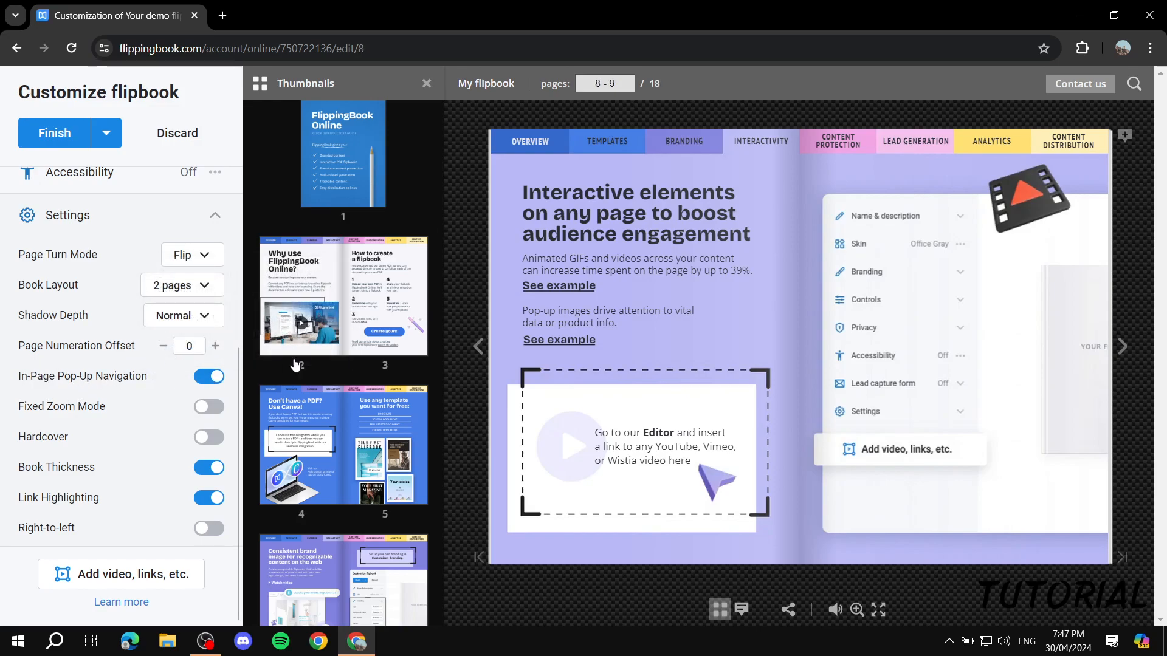
# Step: Enable fixed zoom mode and hardcover, and set the hardcover's inner edge color to dark brown #5A4138
pyautogui.click(209, 407)
pyautogui.click(209, 437)
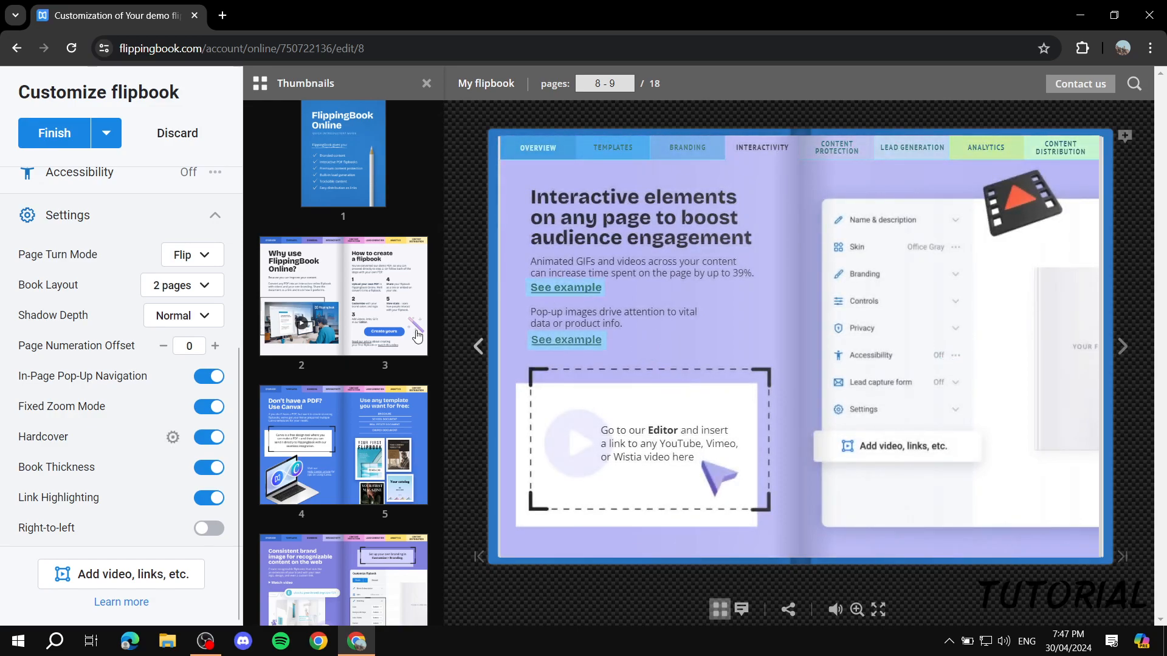
pyautogui.click(173, 437)
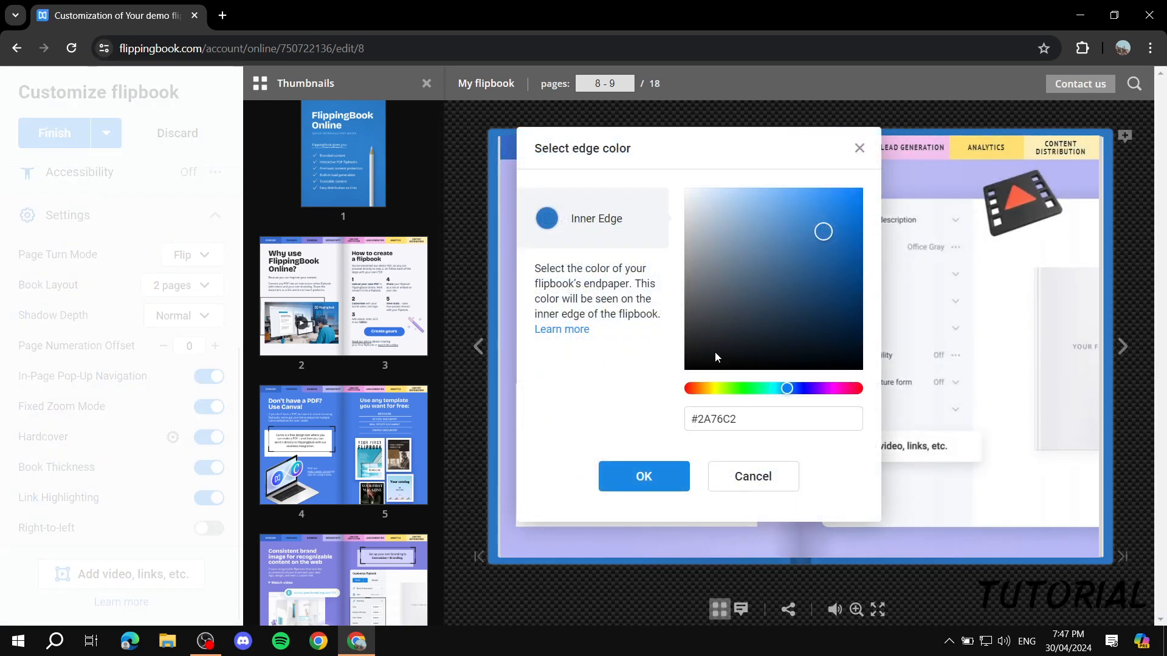
pyautogui.moveTo(715, 392); pyautogui.dragTo(697, 392)
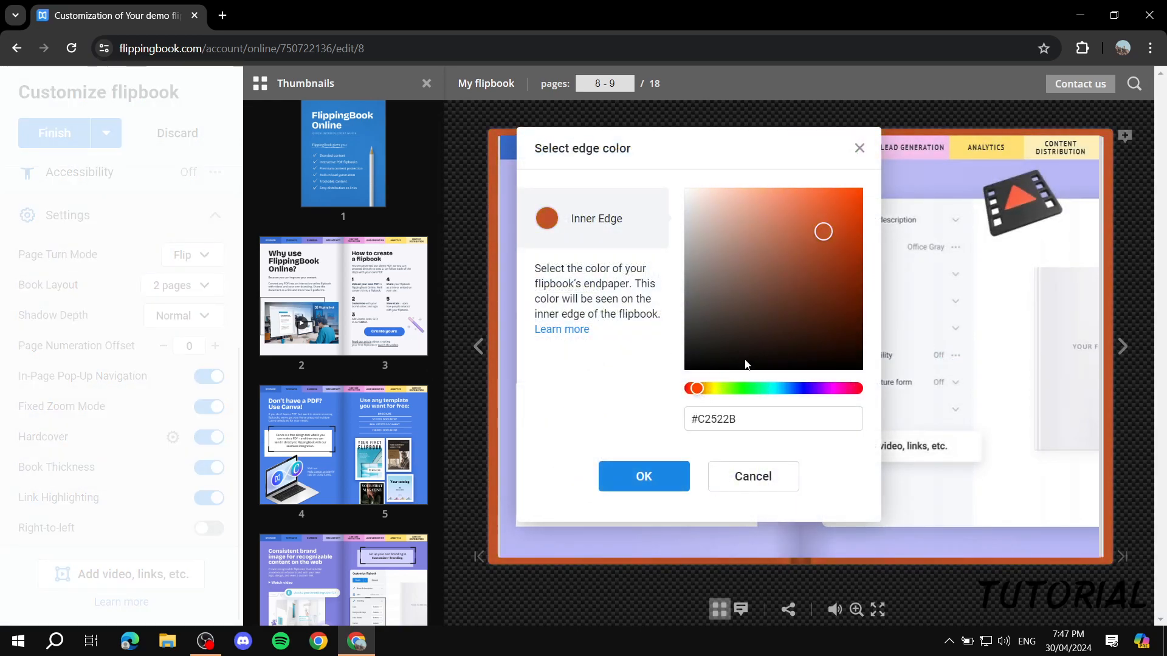
pyautogui.moveTo(760, 304)
pyautogui.mouseDown()
pyautogui.moveTo(717, 333)
pyautogui.moveTo(738, 338)
pyautogui.moveTo(723, 310)
pyautogui.moveTo(754, 310)
pyautogui.mouseUp()
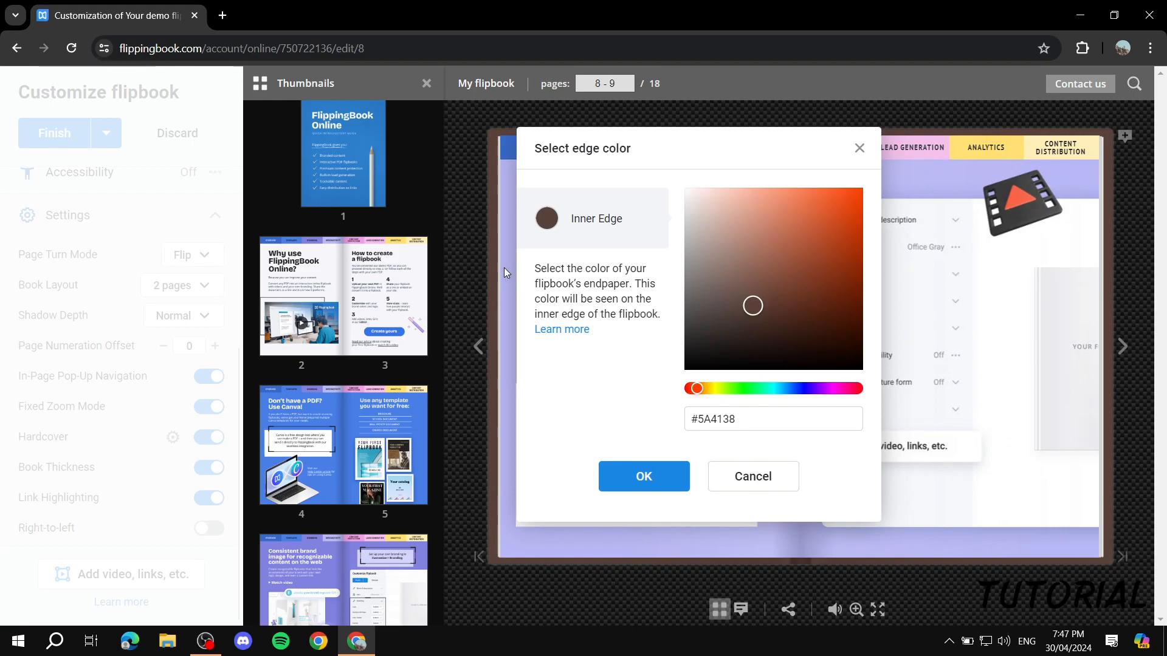
pyautogui.click(650, 477)
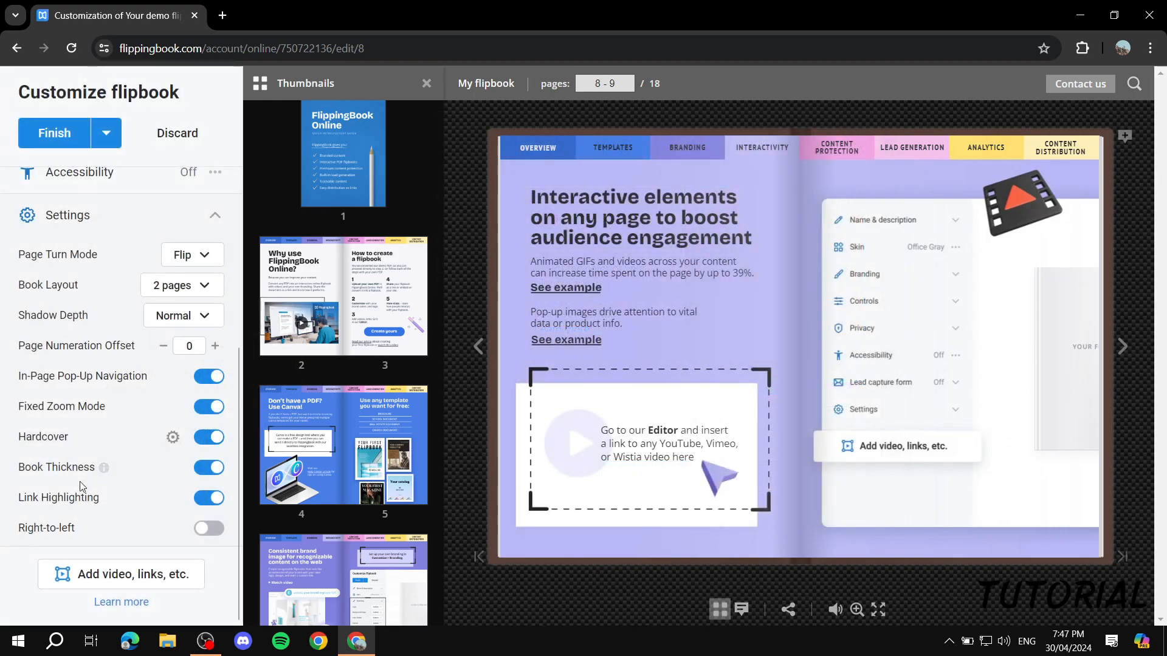
# Step: Try the flipbook without book thickness and without link highlighting, paging forward and back, and turn both options back on
pyautogui.click(206, 471)
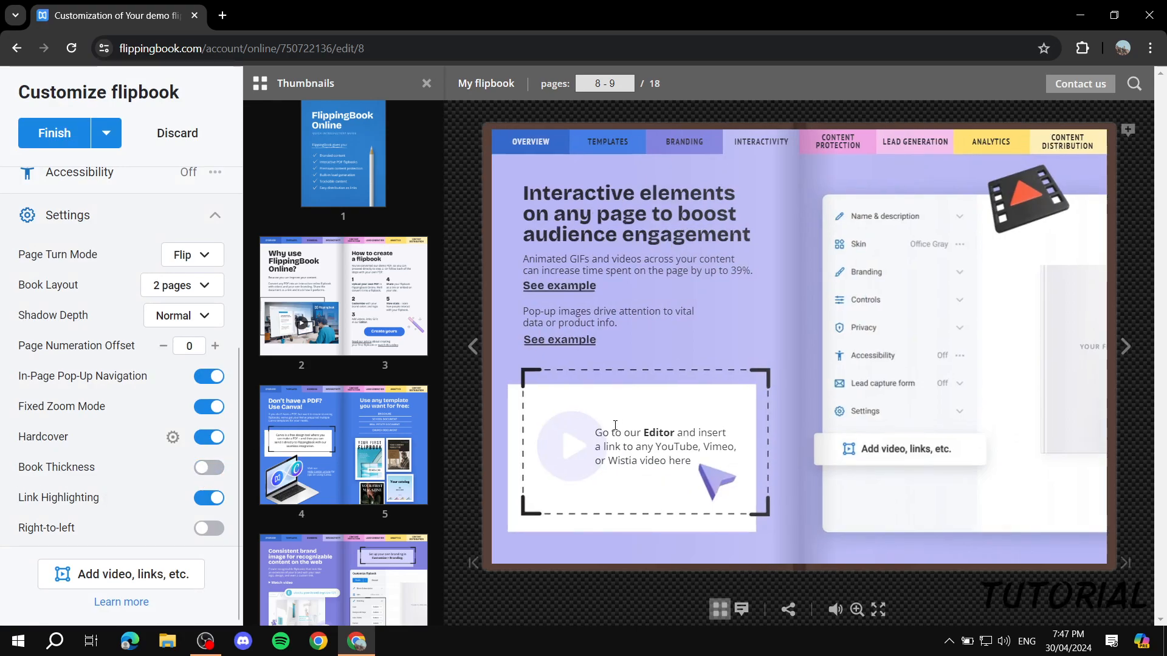
pyautogui.click(208, 469)
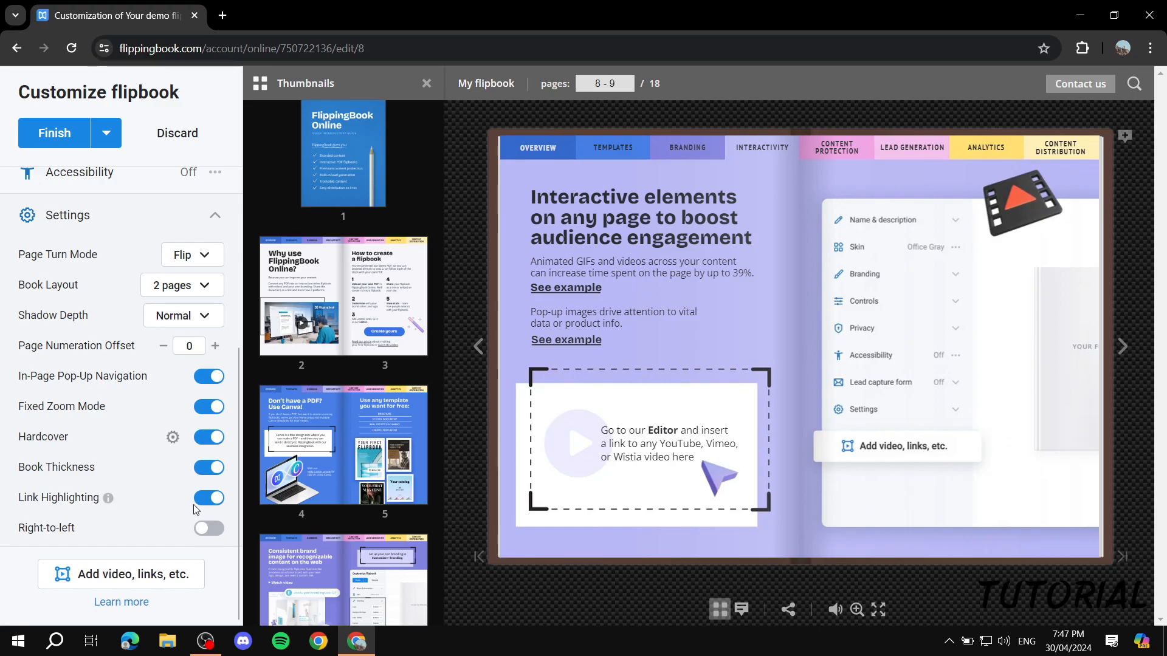
pyautogui.click(1120, 352)
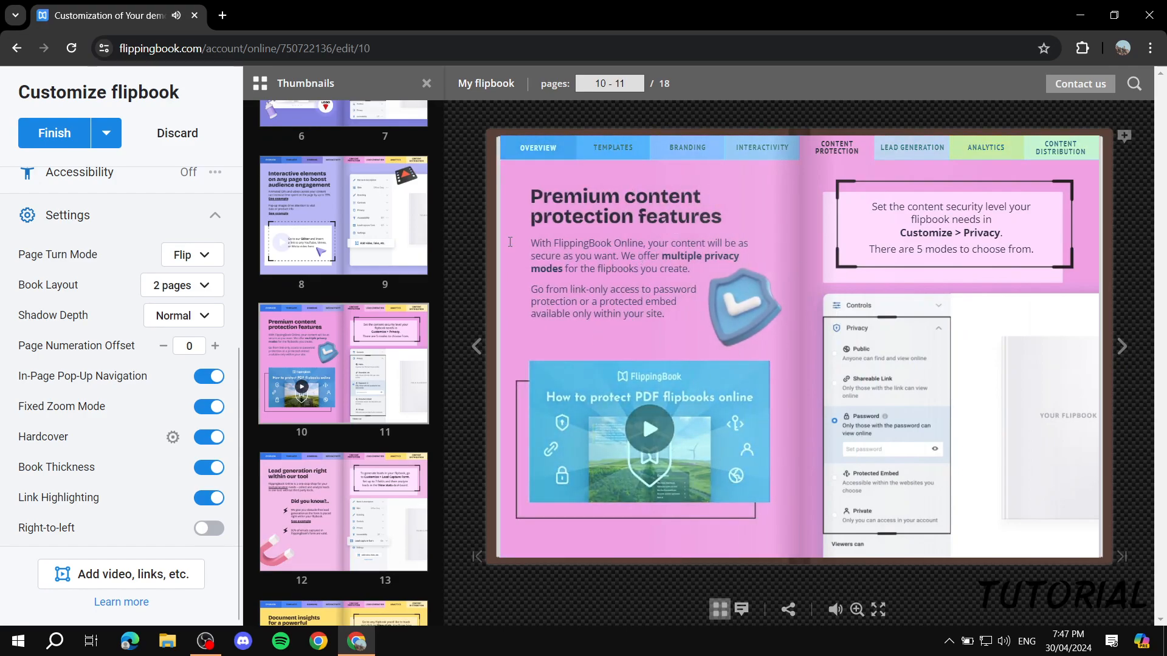
pyautogui.click(480, 343)
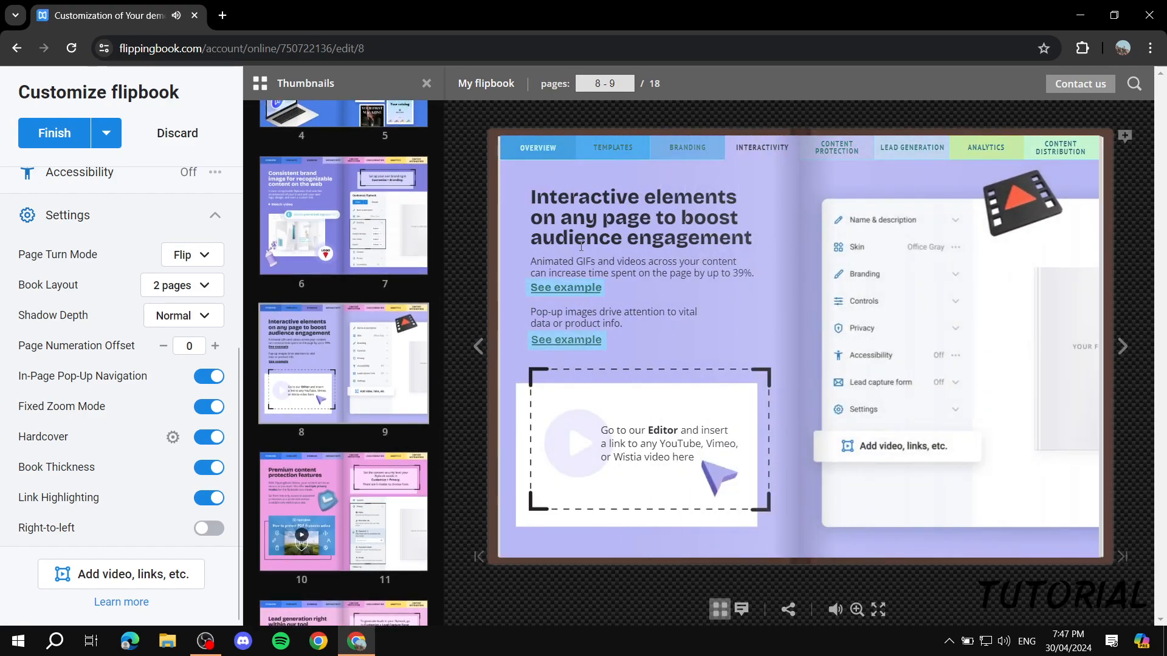
pyautogui.click(210, 499)
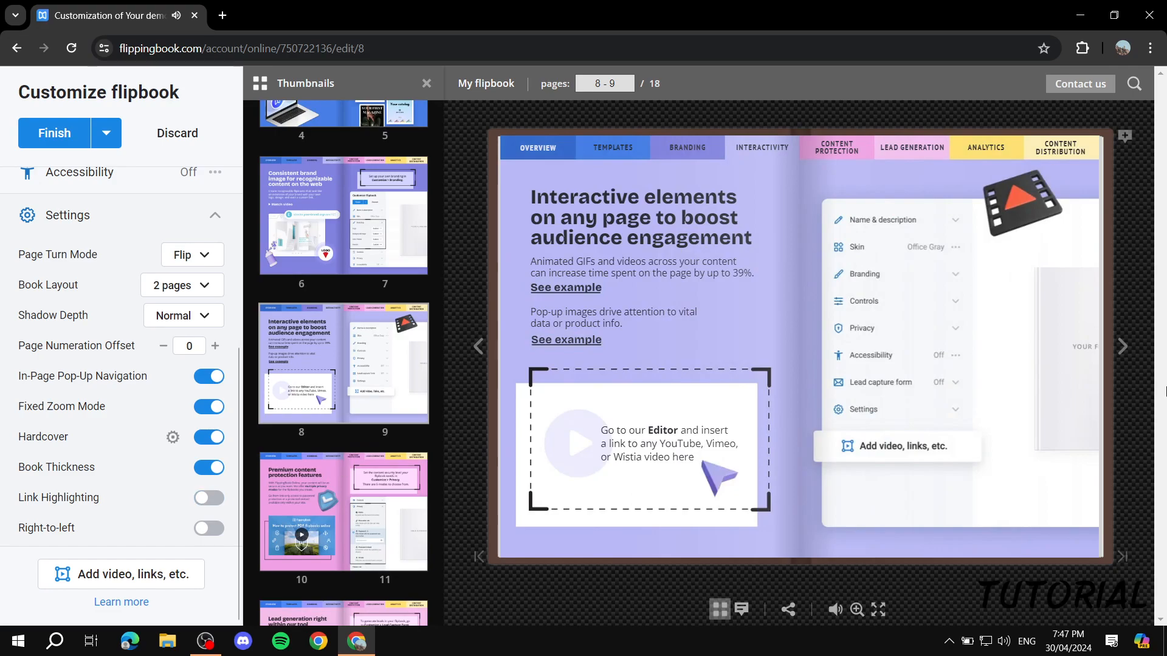
pyautogui.click(1125, 346)
pyautogui.click(486, 344)
pyautogui.click(204, 500)
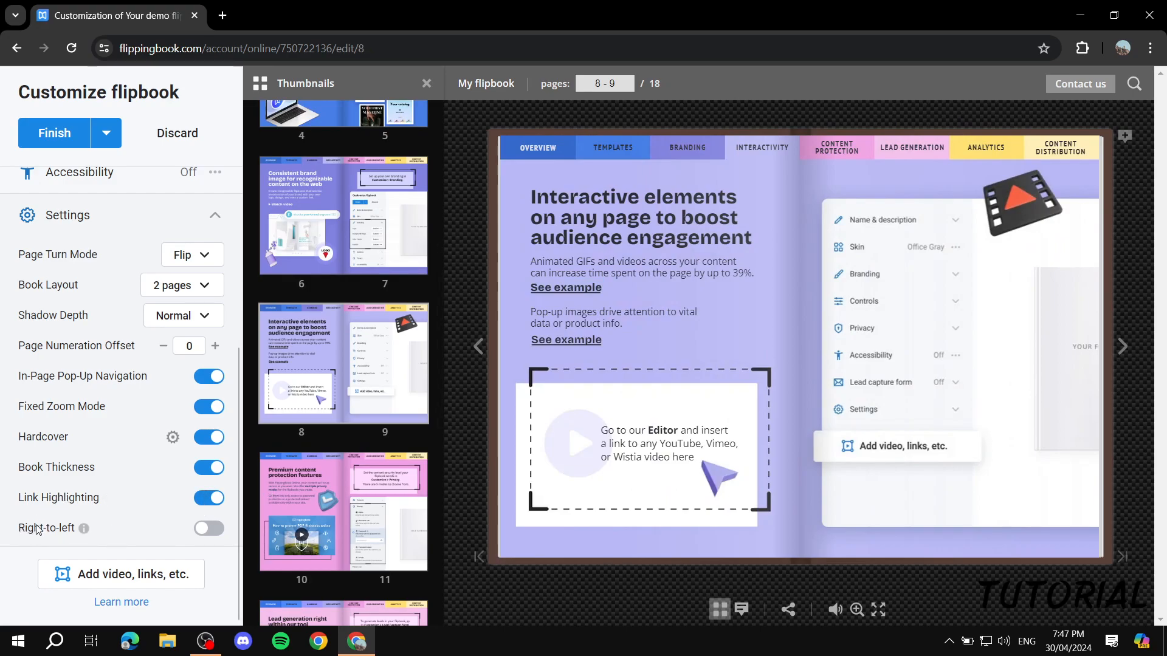
# Step: Try the right-to-left reading direction, and turn it back off
pyautogui.click(206, 529)
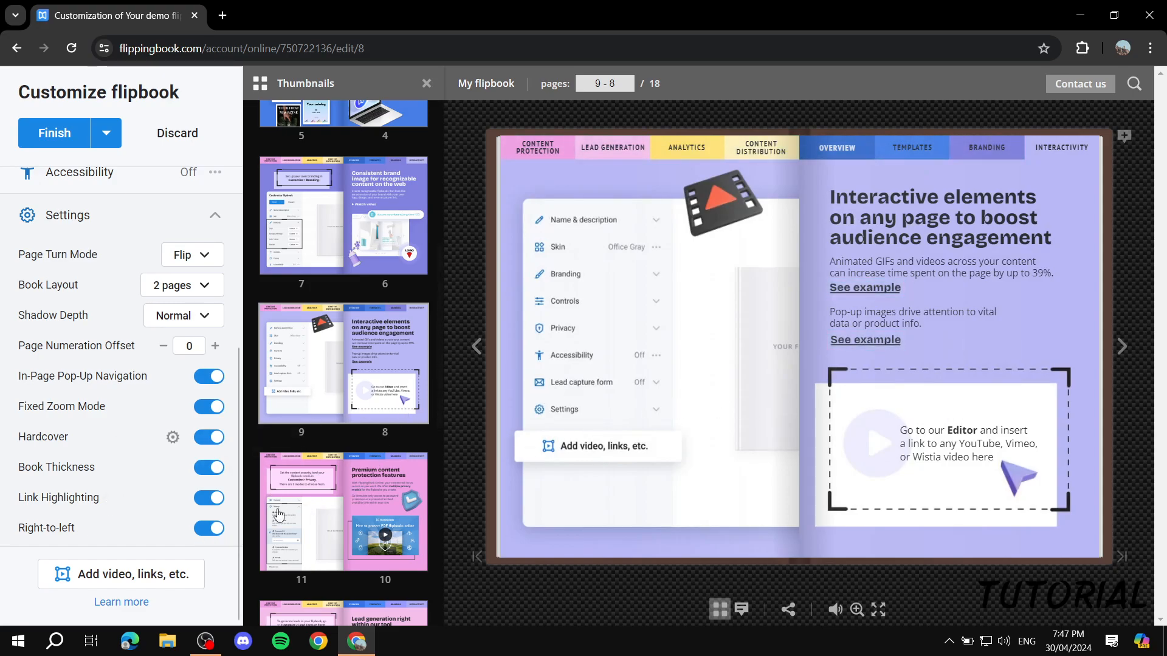
pyautogui.click(204, 531)
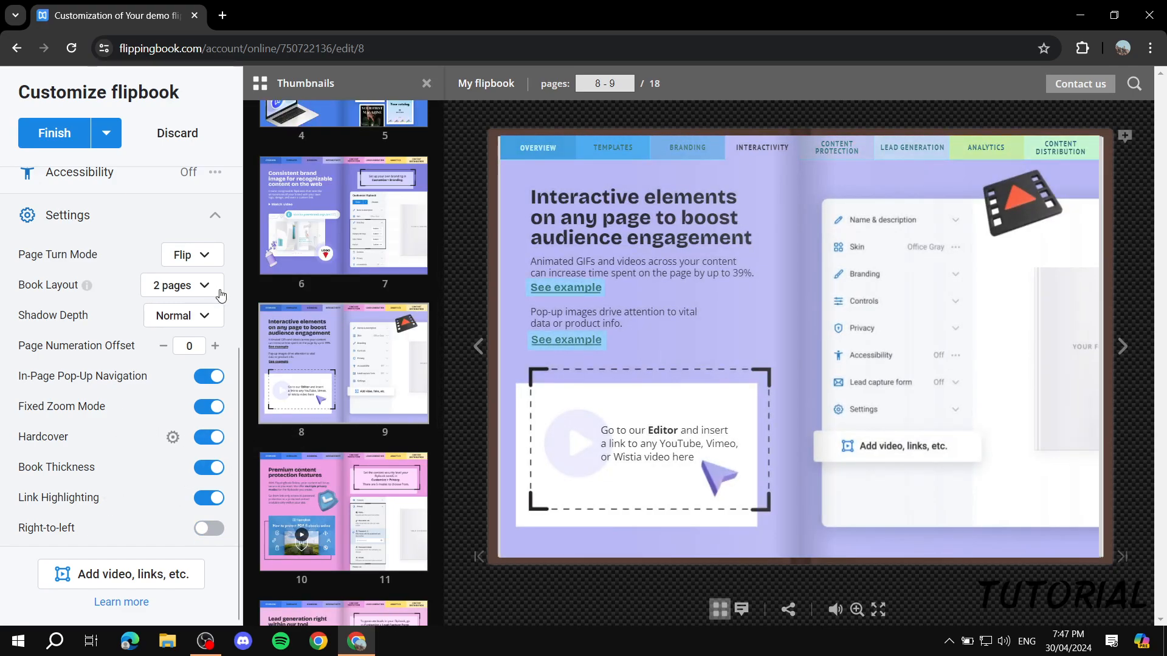
pyautogui.scroll(-3, 258, 422)
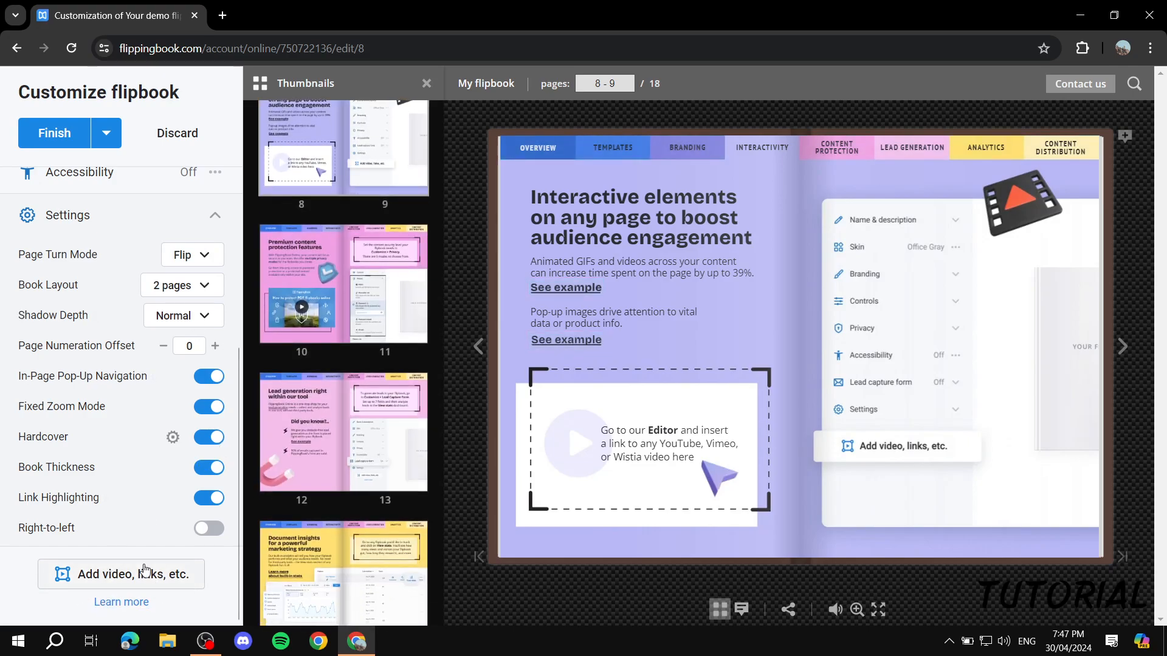
# Step: Open the editor for adding videos and links, and browse the pages to page 10
pyautogui.click(114, 577)
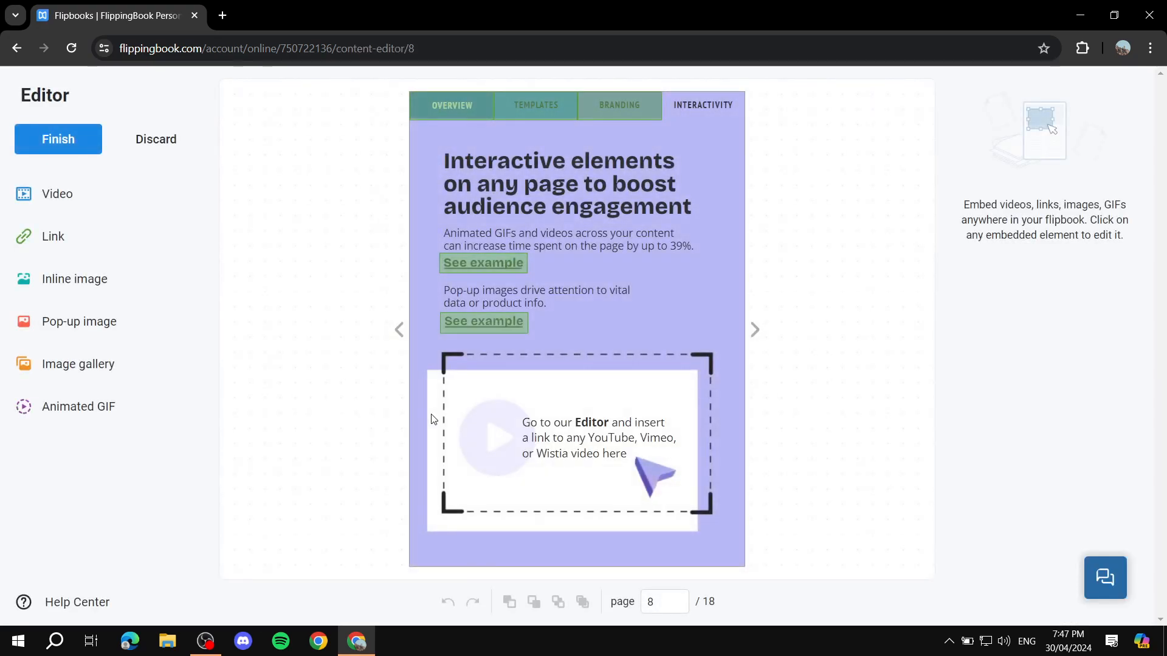
pyautogui.click(764, 336)
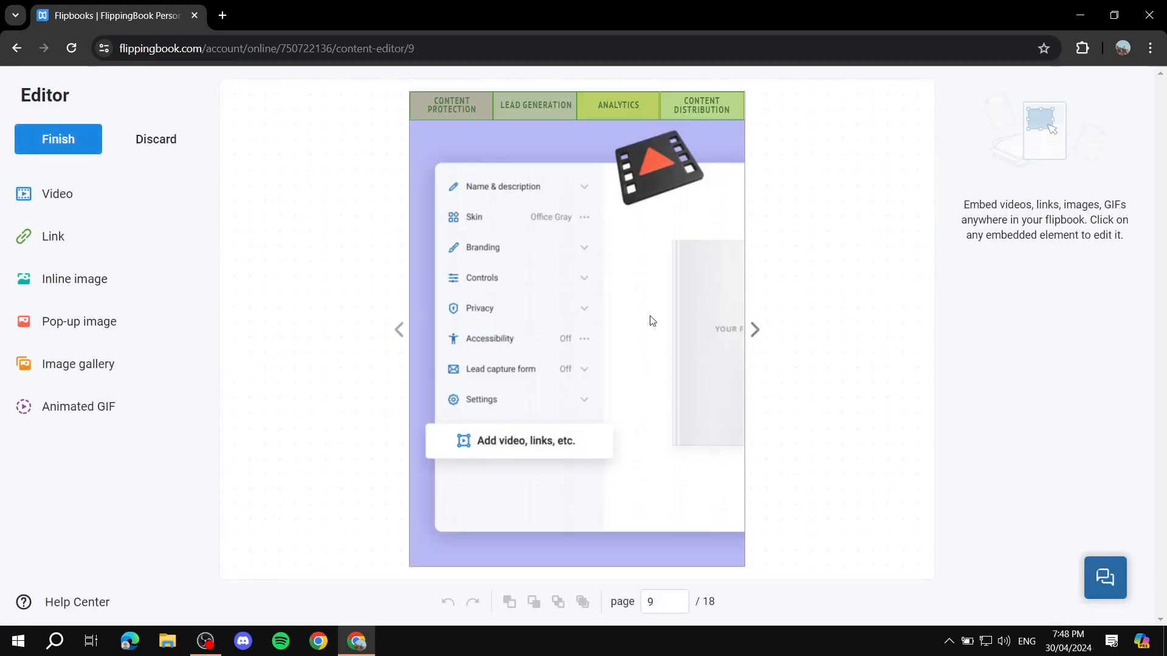
pyautogui.click(398, 333)
pyautogui.click(398, 341)
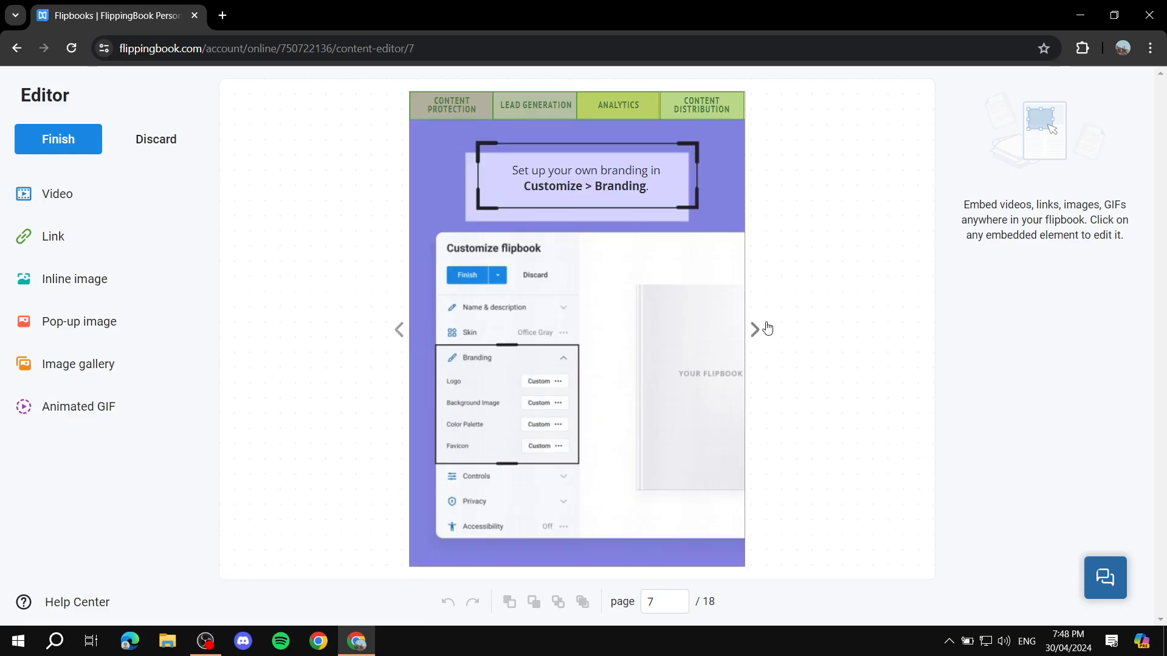
pyautogui.click(755, 331)
pyautogui.click(755, 331)
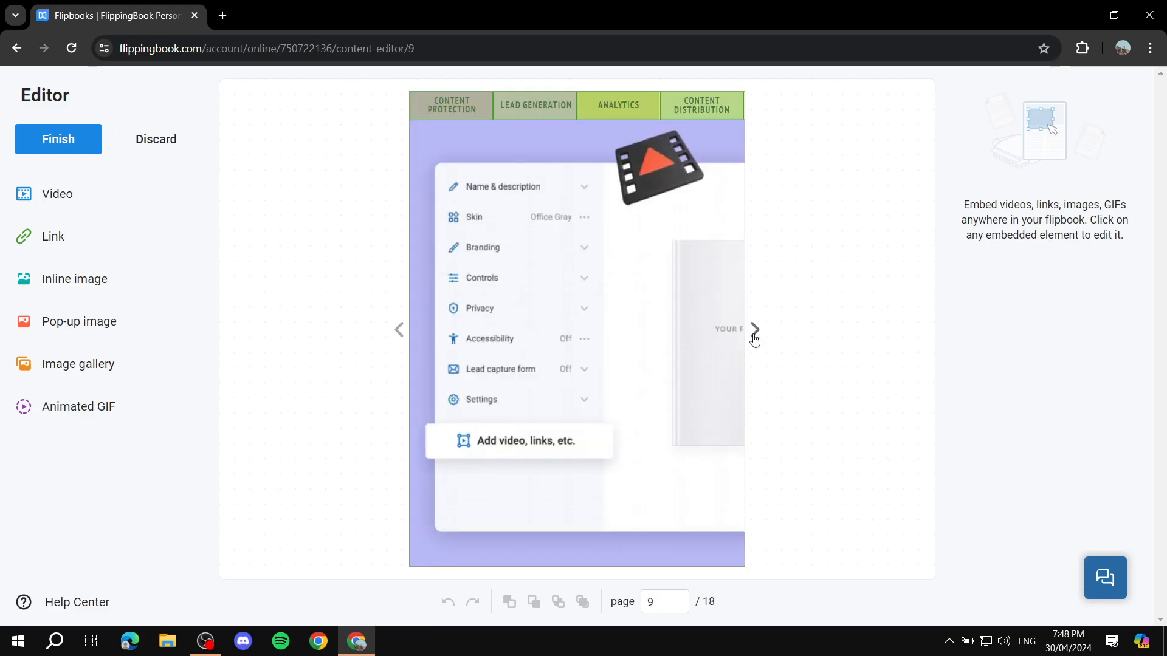
pyautogui.click(755, 338)
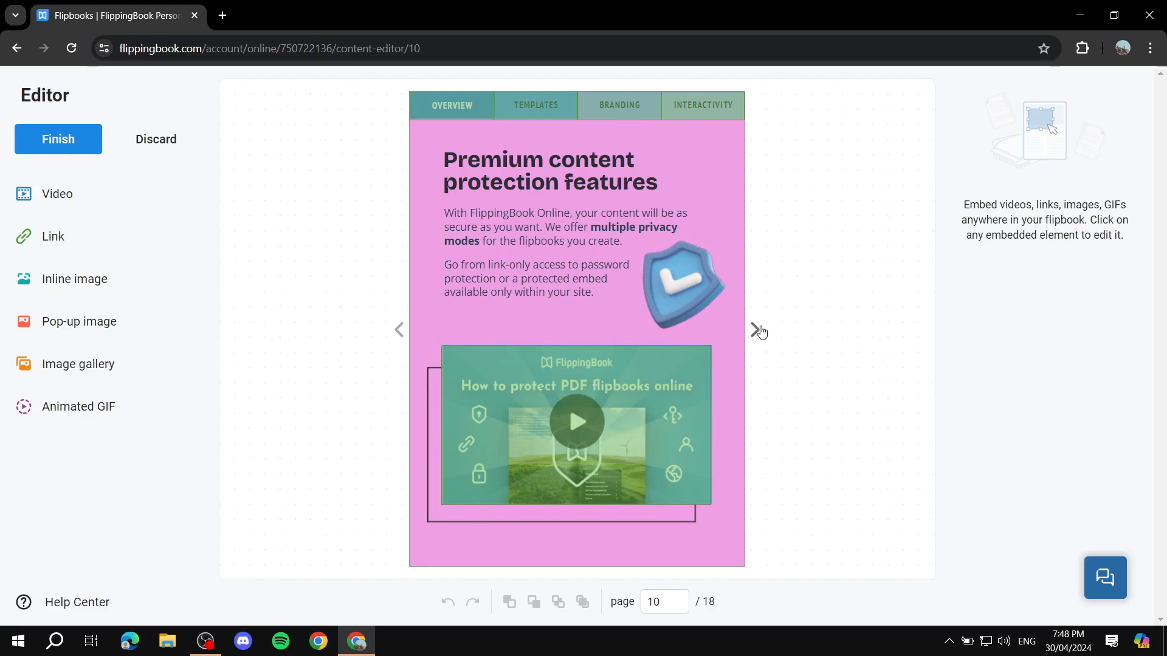
pyautogui.click(755, 332)
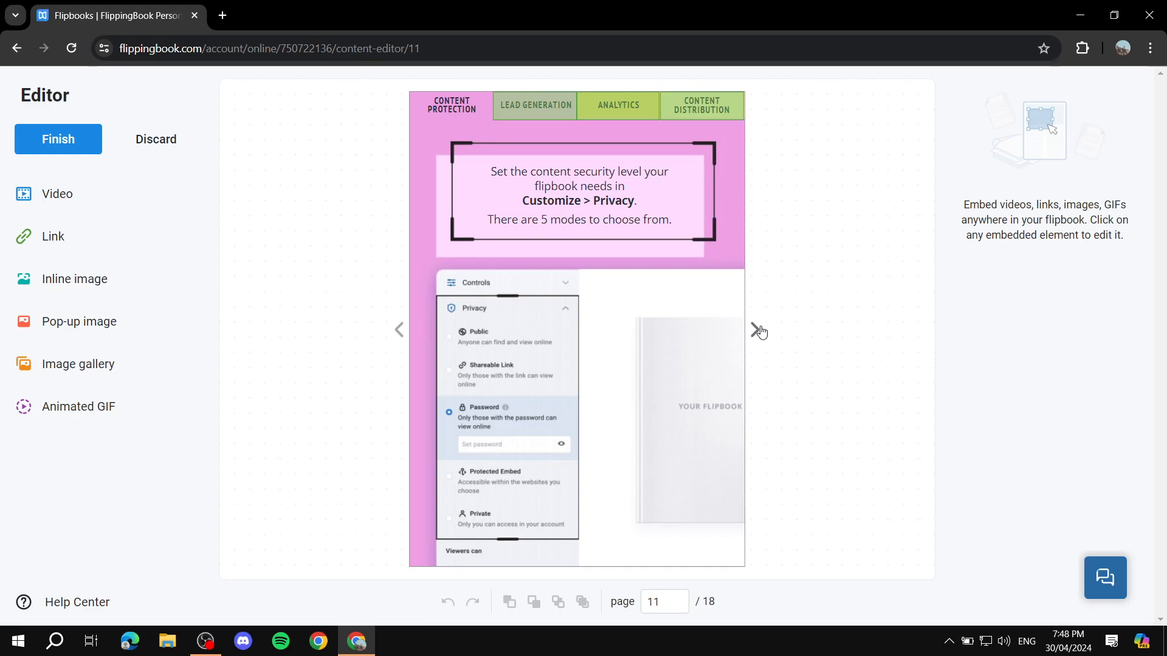
pyautogui.click(399, 332)
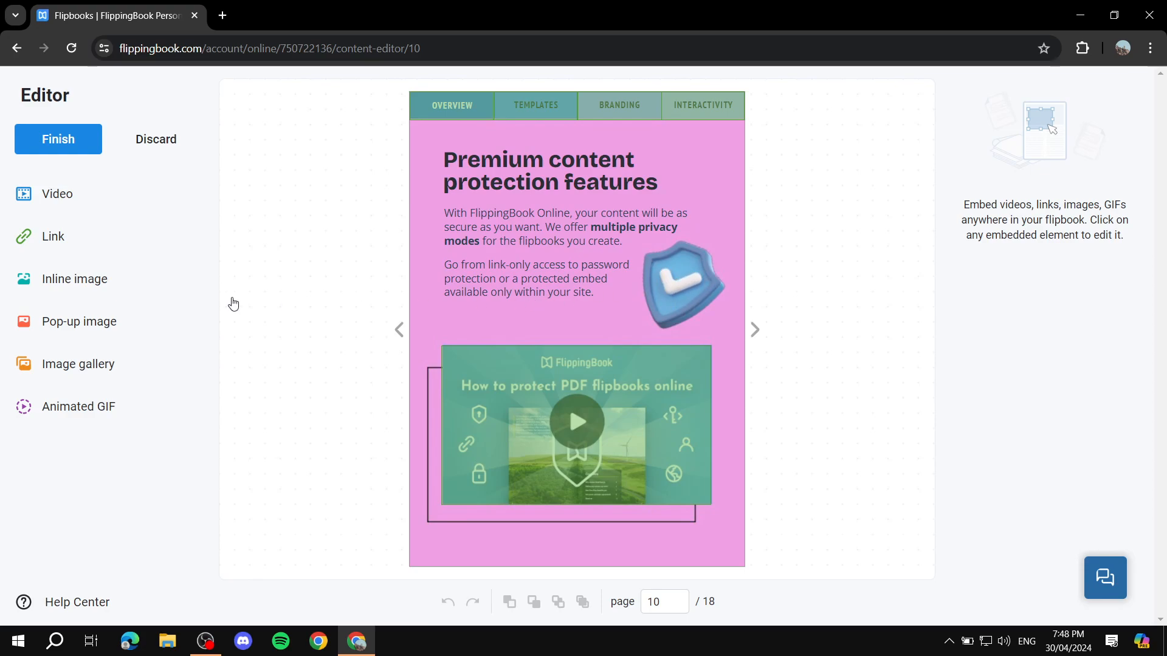
# Step: Add a link area over the shield image on page 10, sized about 152 by 164
pyautogui.click(48, 243)
pyautogui.moveTo(580, 332); pyautogui.dragTo(55, 234)
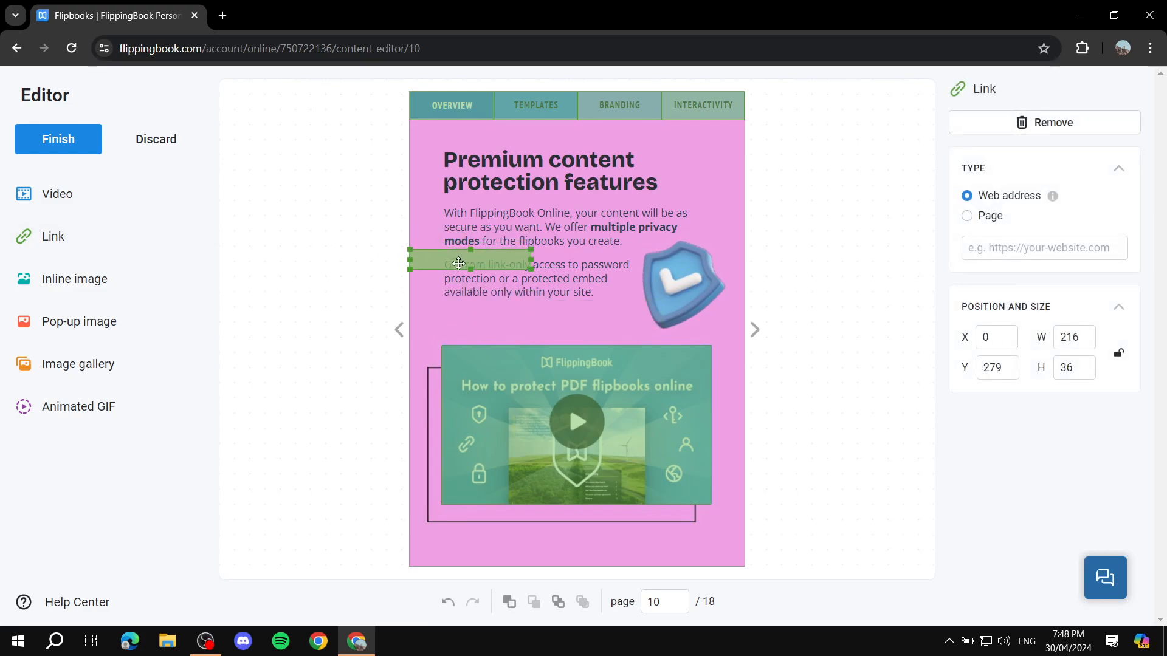
pyautogui.moveTo(470, 259); pyautogui.dragTo(680, 228)
pyautogui.moveTo(716, 271); pyautogui.dragTo(681, 331)
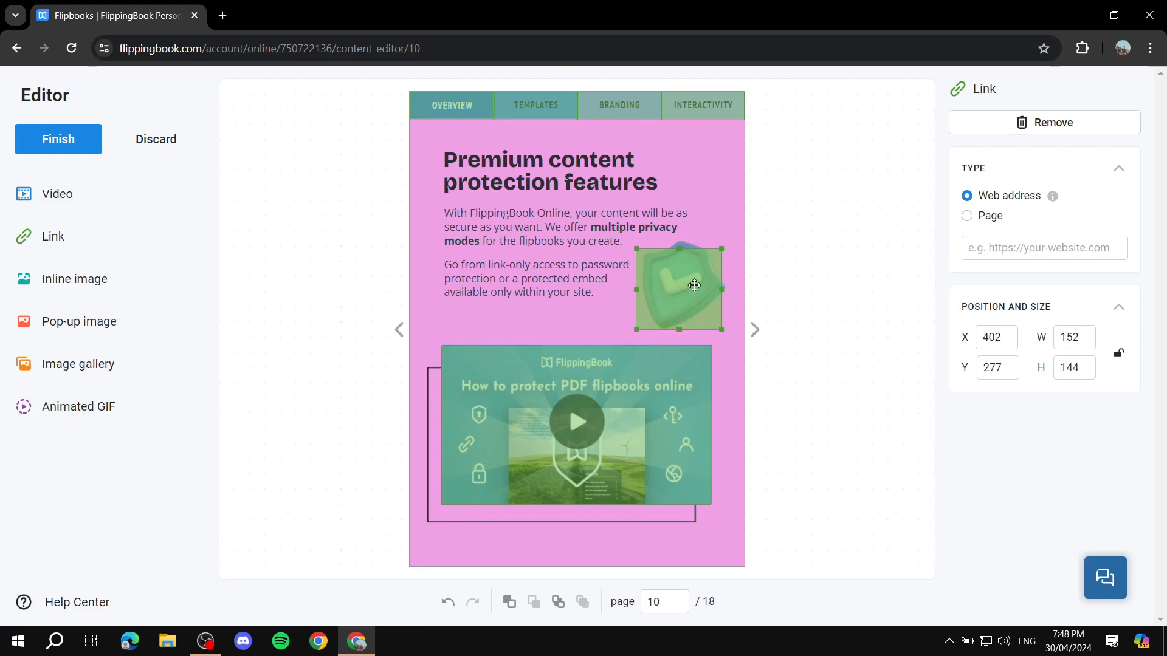
pyautogui.moveTo(682, 248); pyautogui.dragTo(683, 237)
# Step: Make the shield link lead to a page instead of a web address, with page number 7
pyautogui.click(1116, 245)
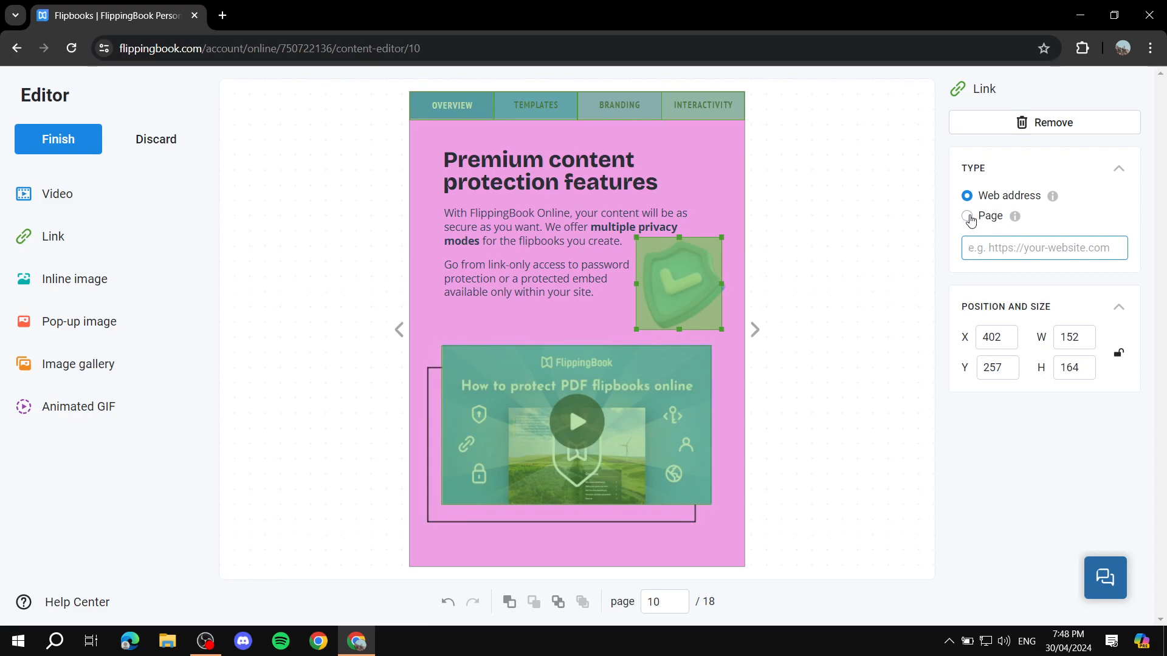
pyautogui.click(970, 218)
pyautogui.doubleClick(1055, 241)
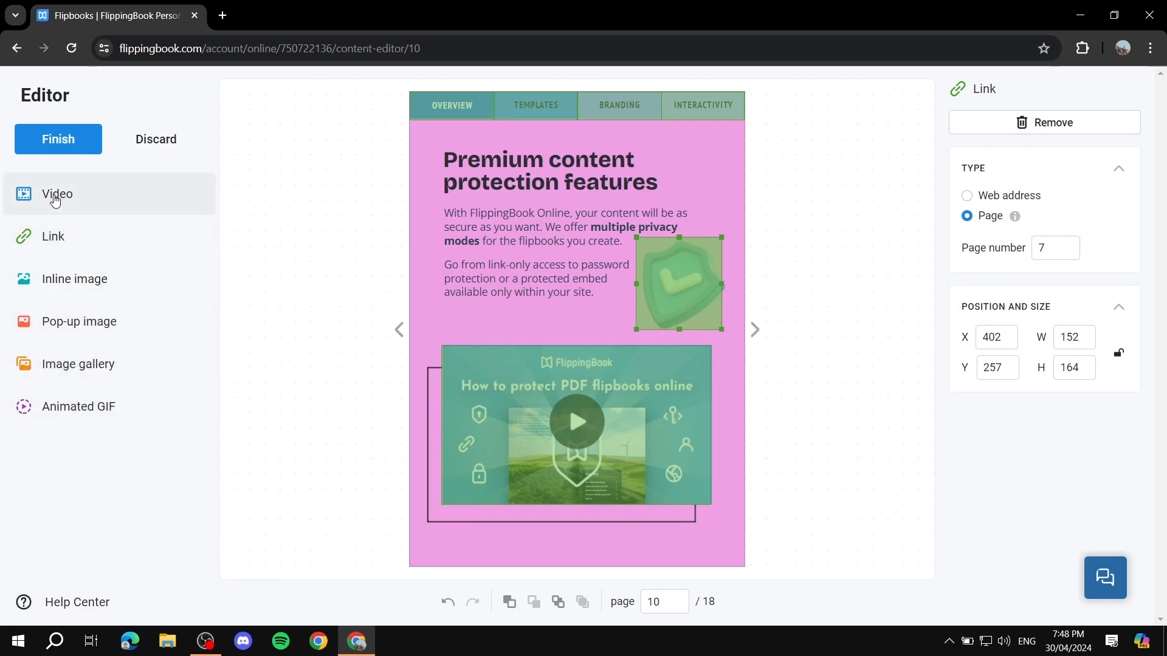
# Step: Open the video URL dialog and close it without adding a video
pyautogui.click(52, 198)
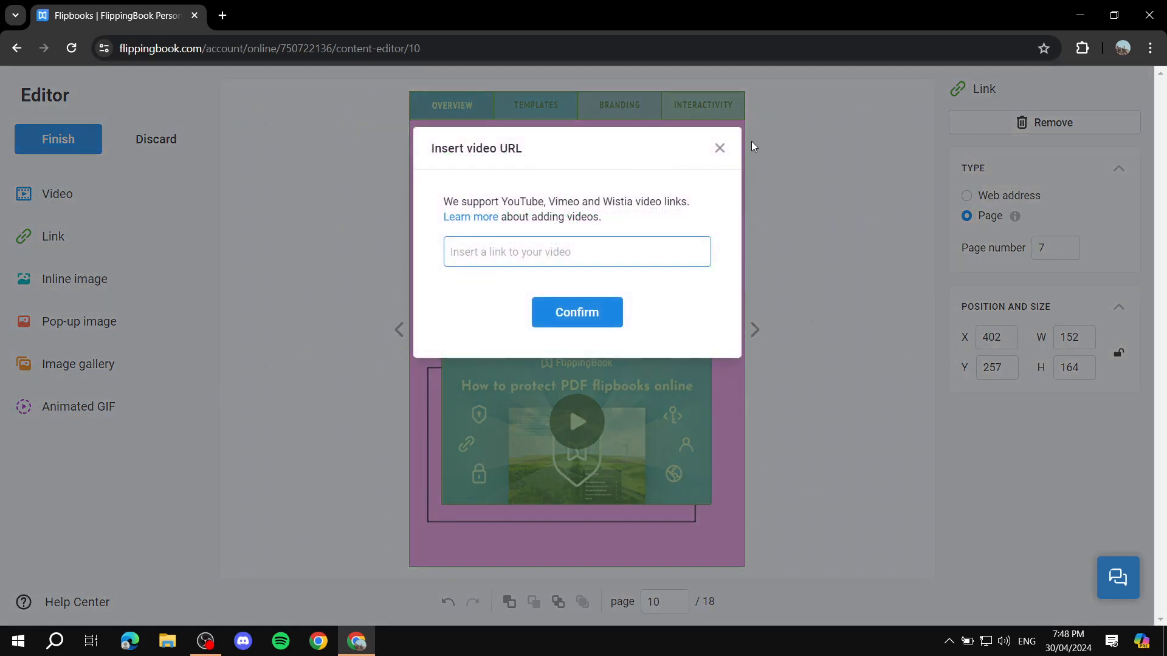
pyautogui.click(719, 149)
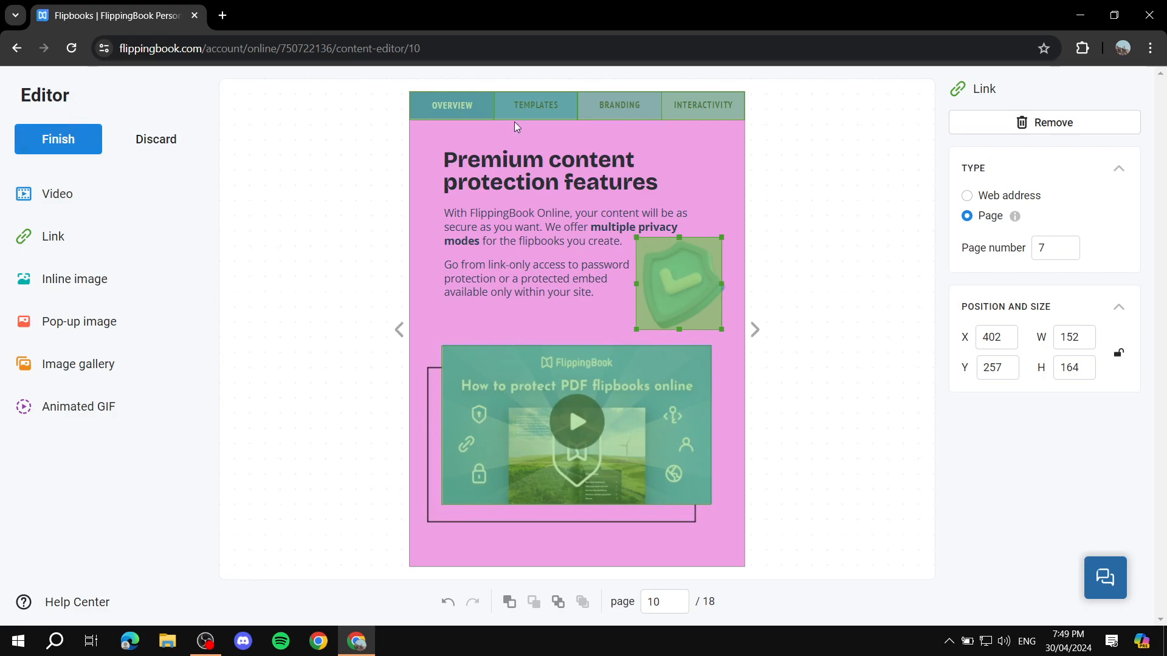
# Step: Finish the content edits, and finish customizing the flipbook after testing the shield link in the preview
pyautogui.click(59, 143)
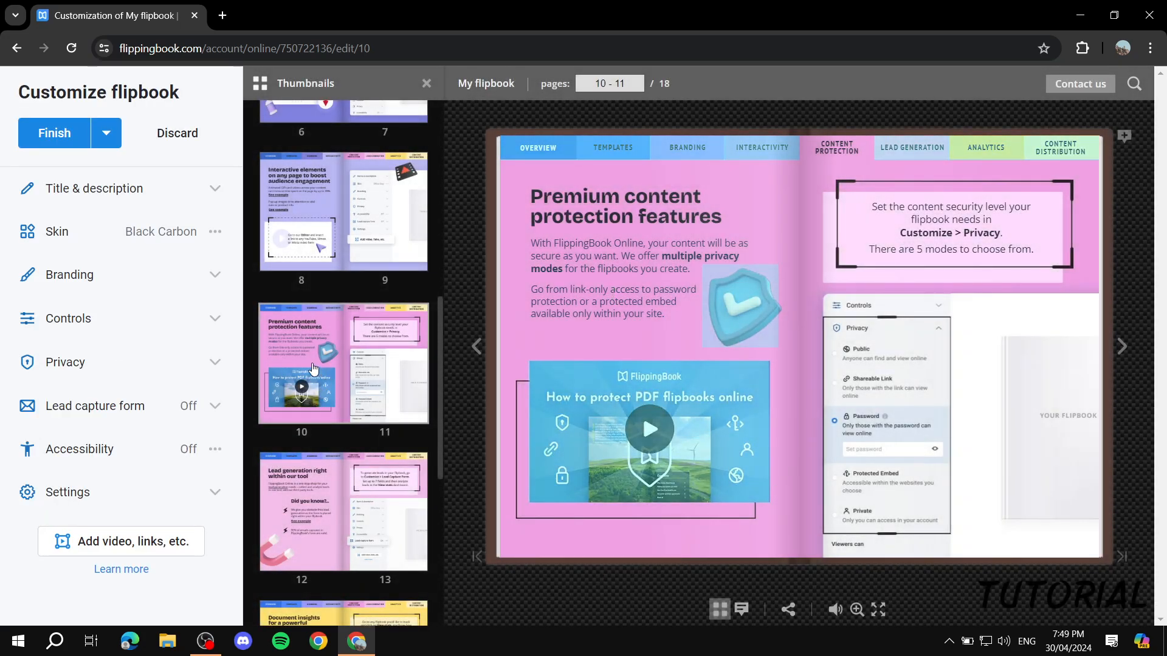
pyautogui.click(741, 309)
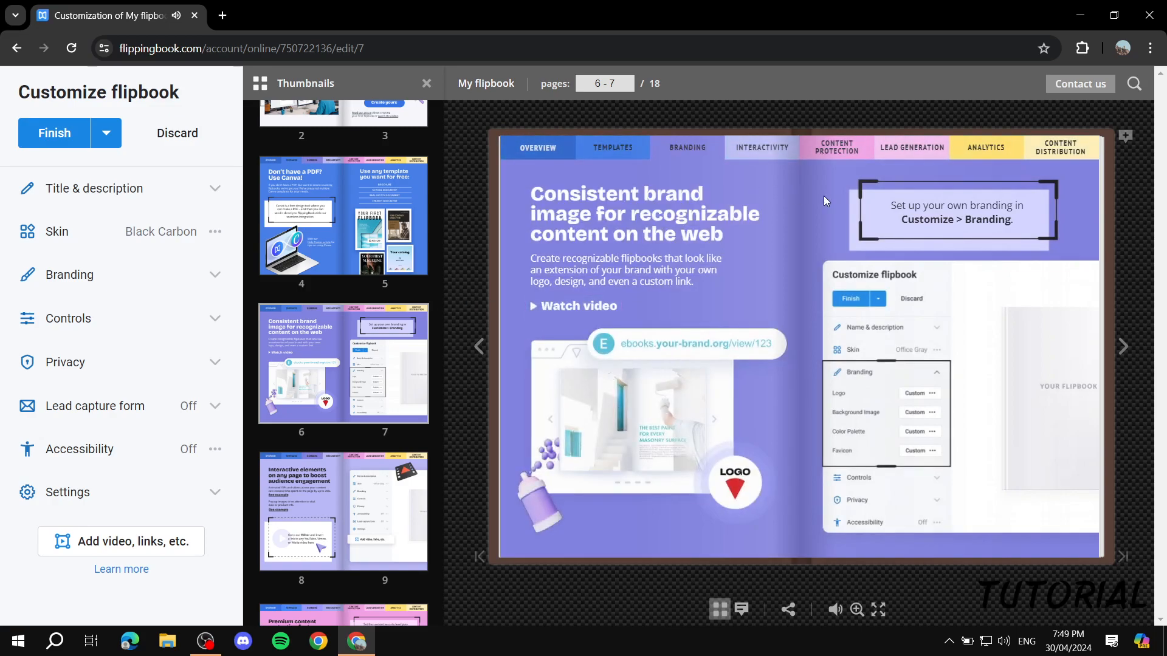
pyautogui.click(83, 127)
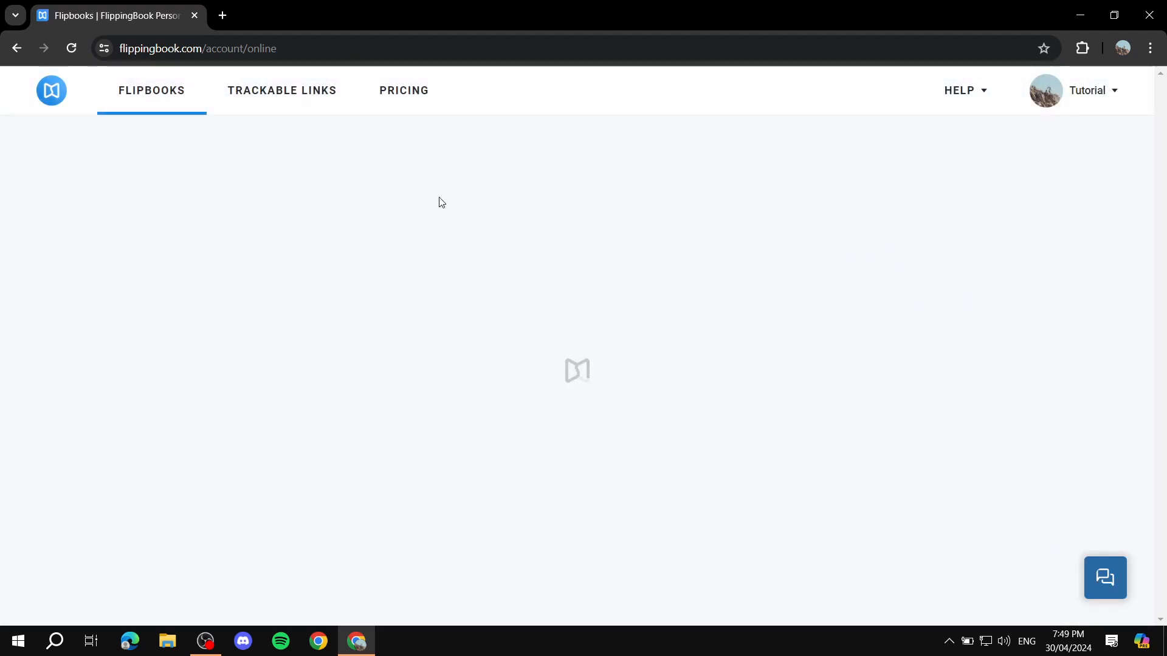